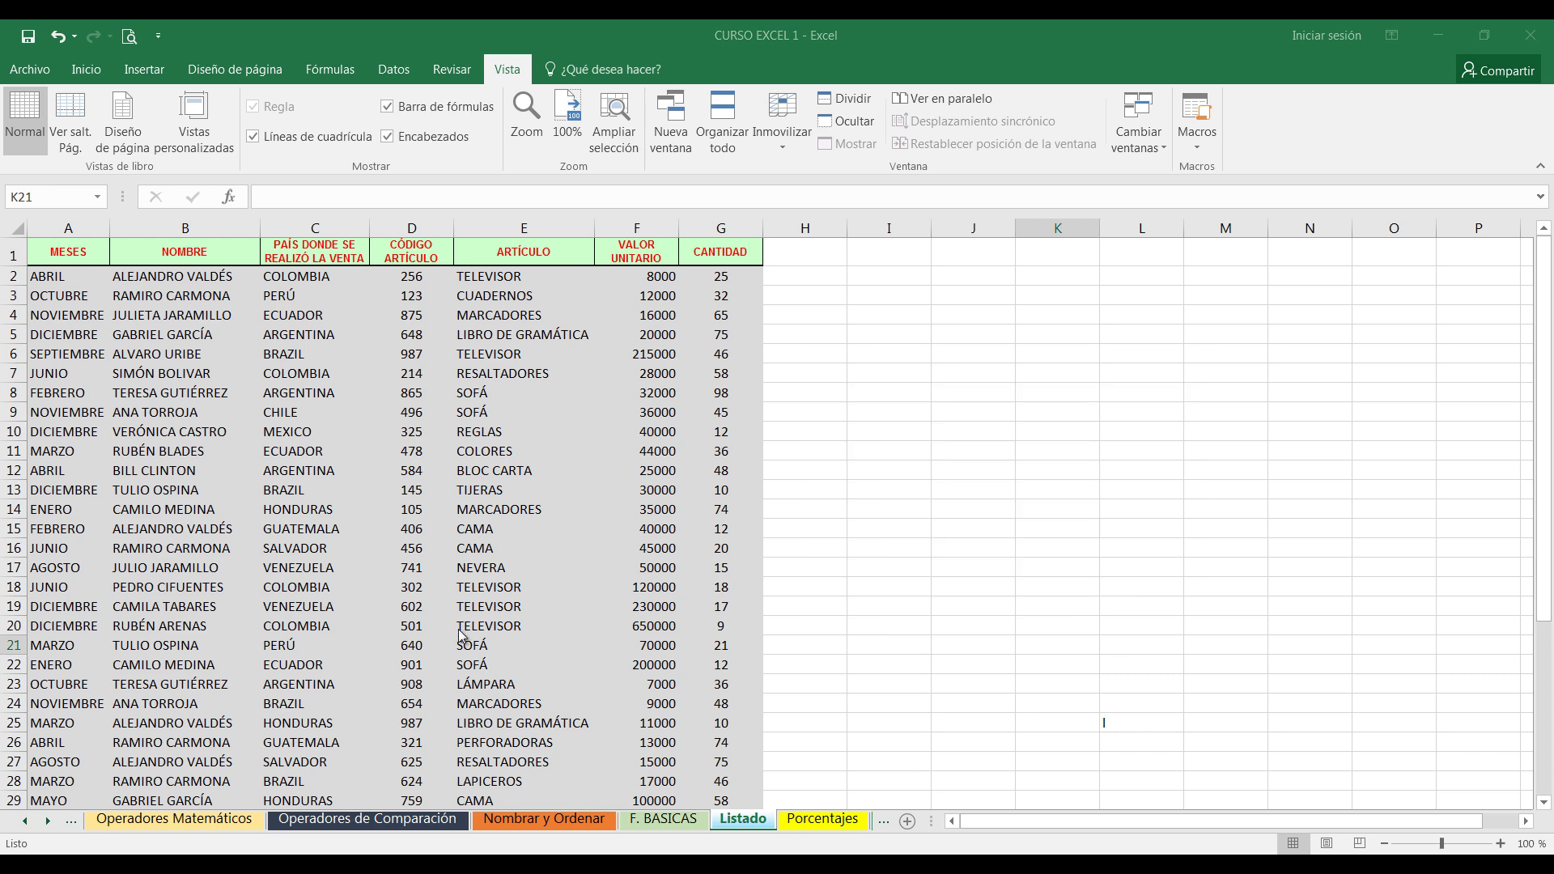
- Scroll around the Listado table, then bring its first columns back into view
scroll(947, 548, "down", 10)
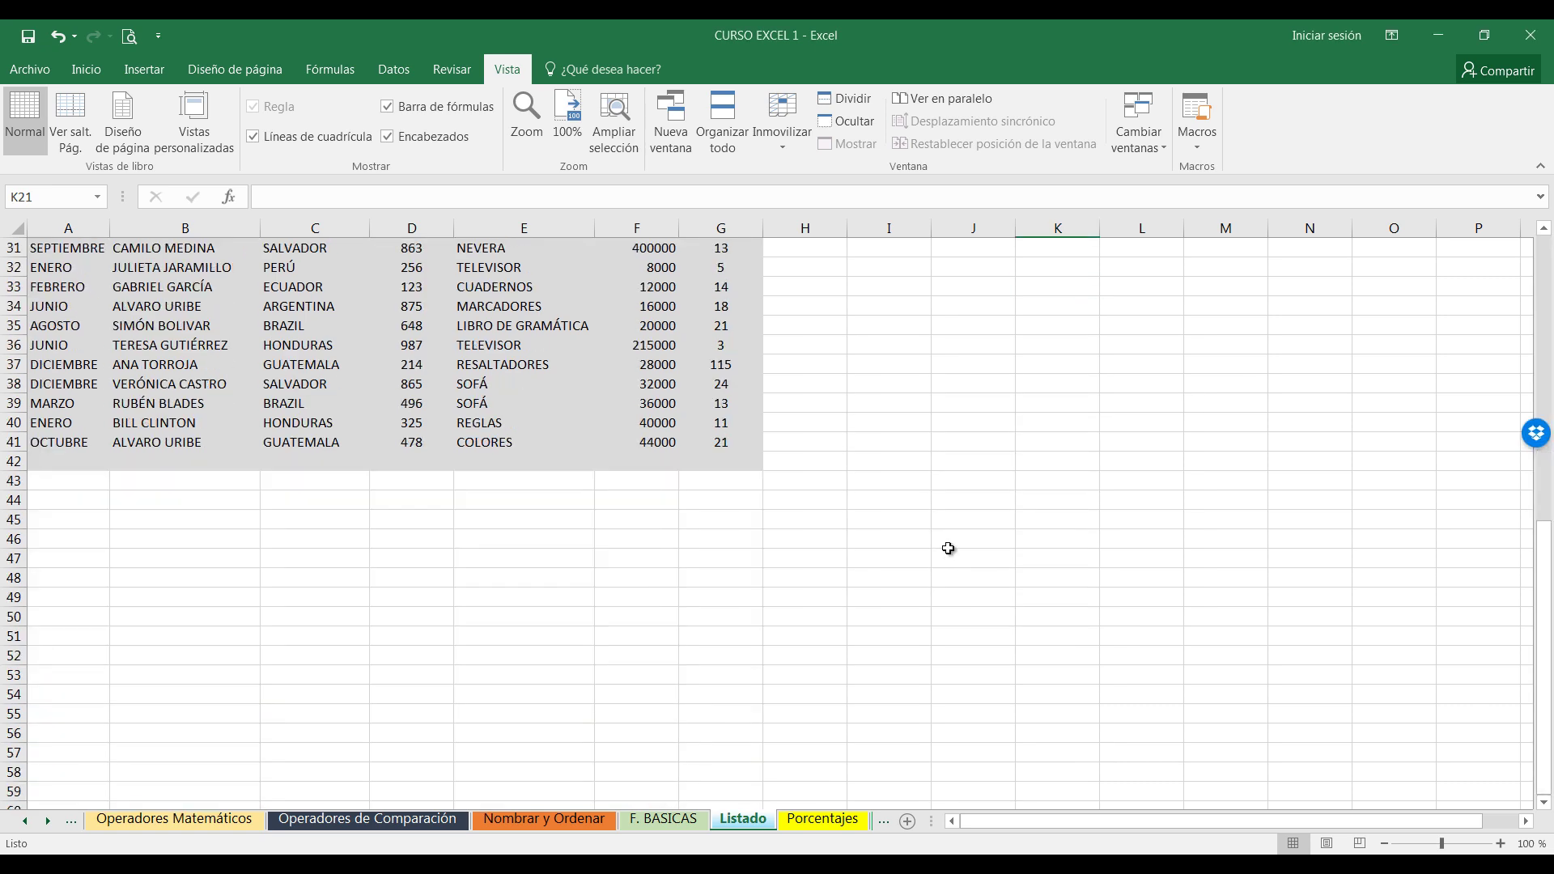
scroll(974, 531, "up", 4)
scroll(1070, 673, "up", 6)
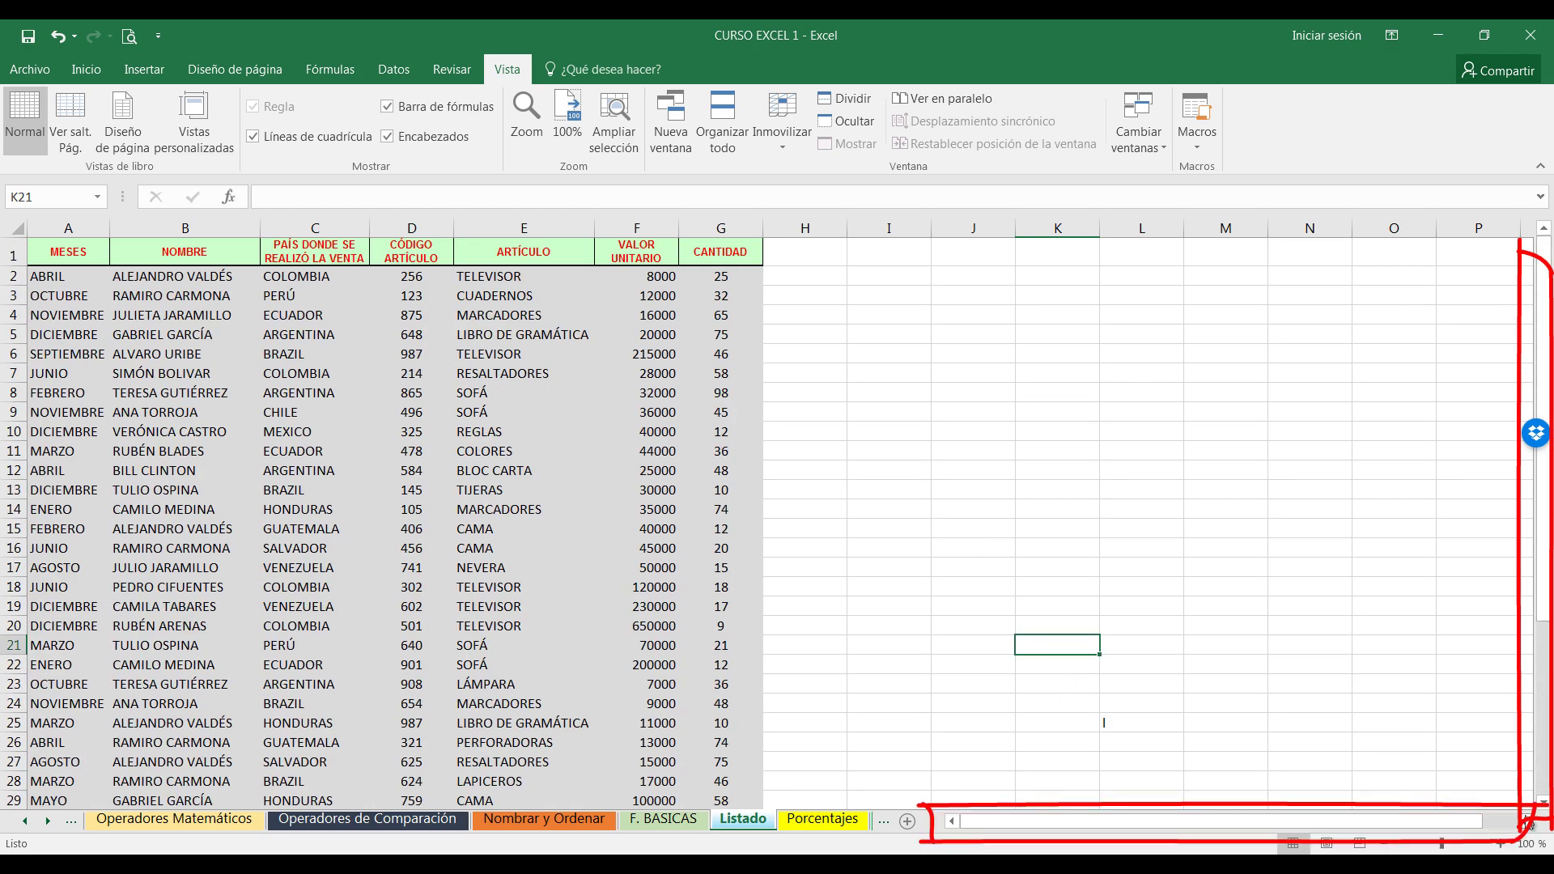
scroll(1530, 826, "right", 1)
scroll(1530, 826, "right", 3)
scroll(1170, 694, "right", 3)
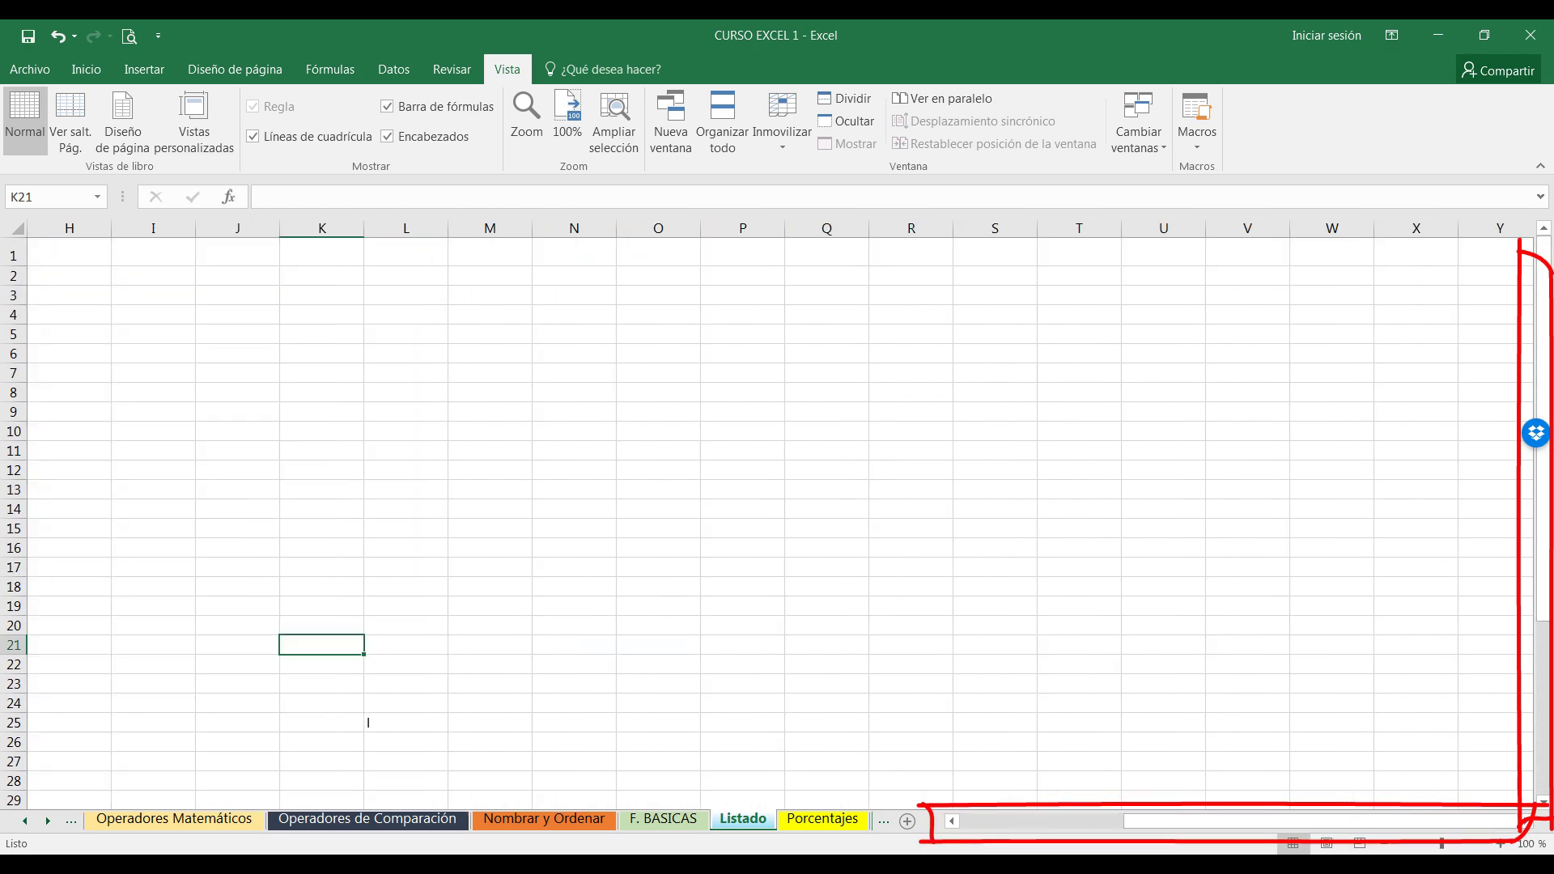
left_click(1034, 825)
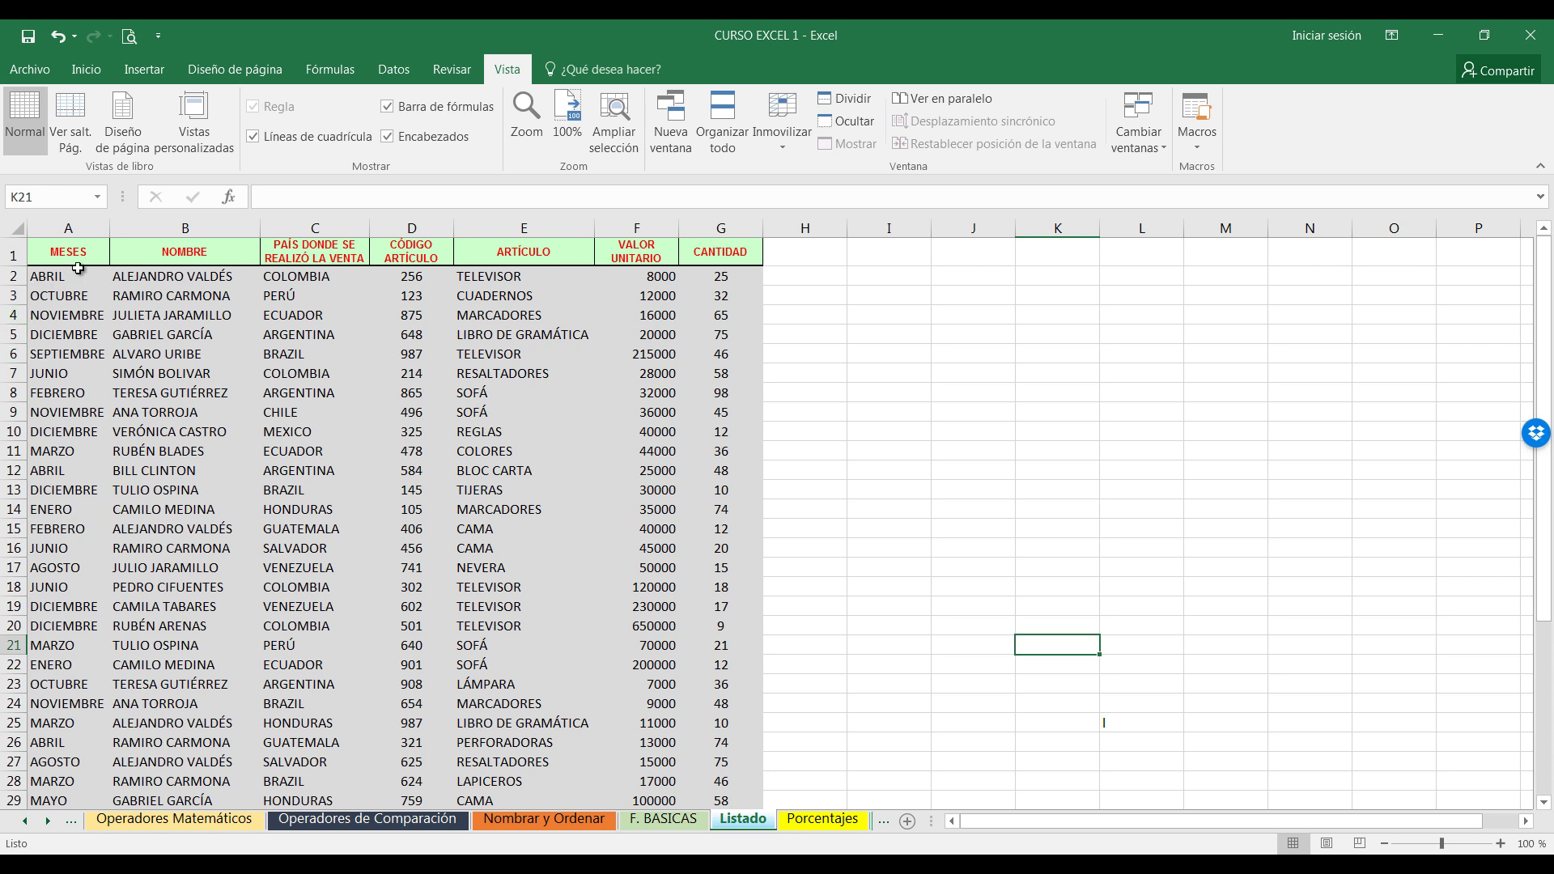
- Walk through the table by selecting the header row, row 8, cell G4 and cell A1
left_click(14, 253)
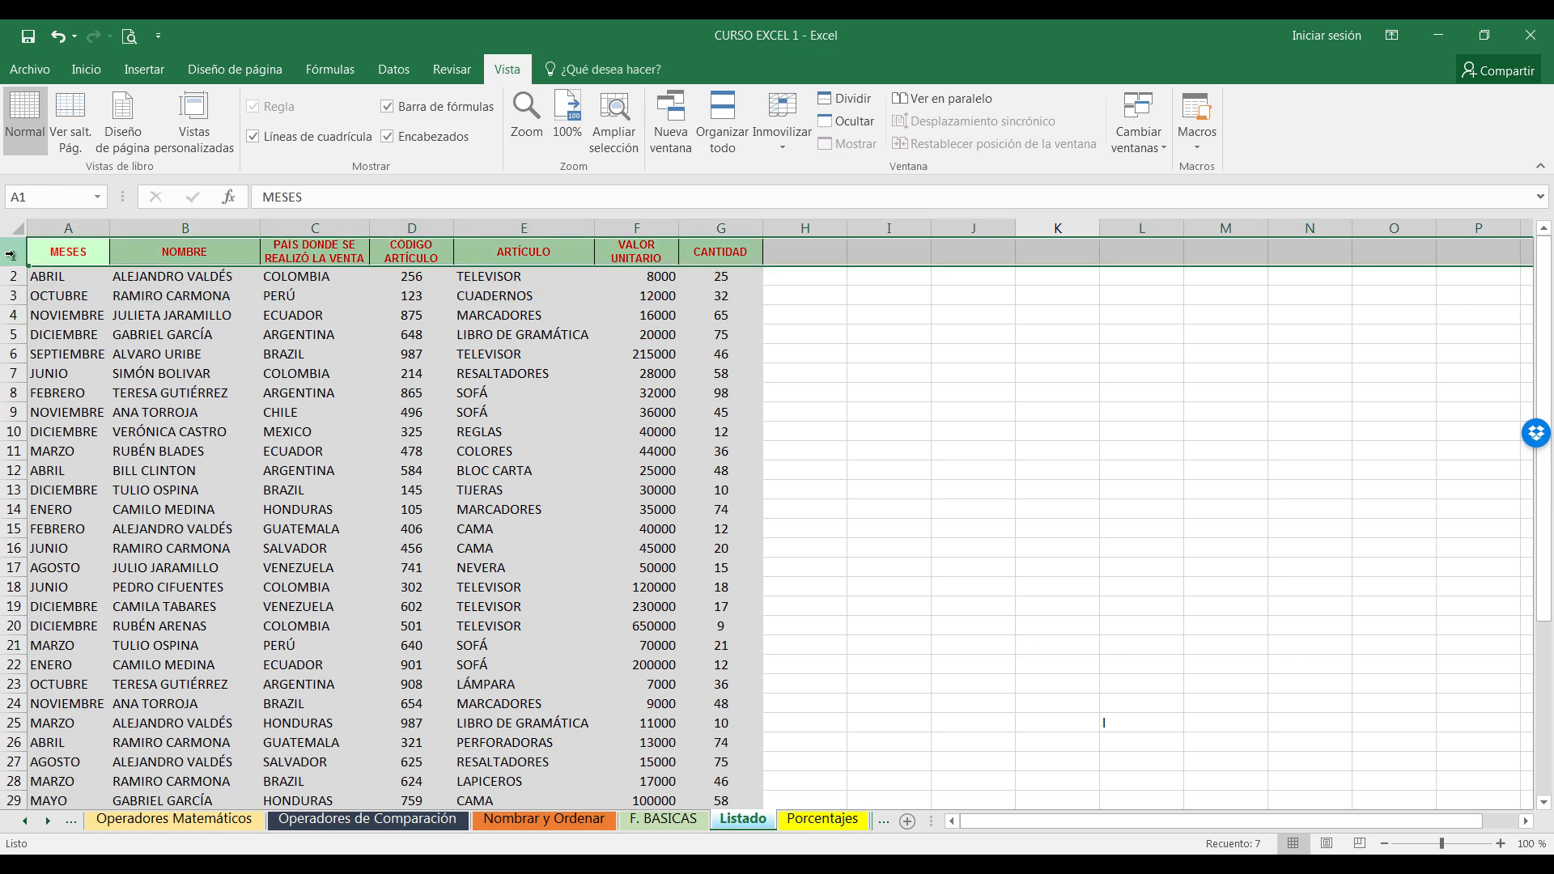
left_click(14, 392)
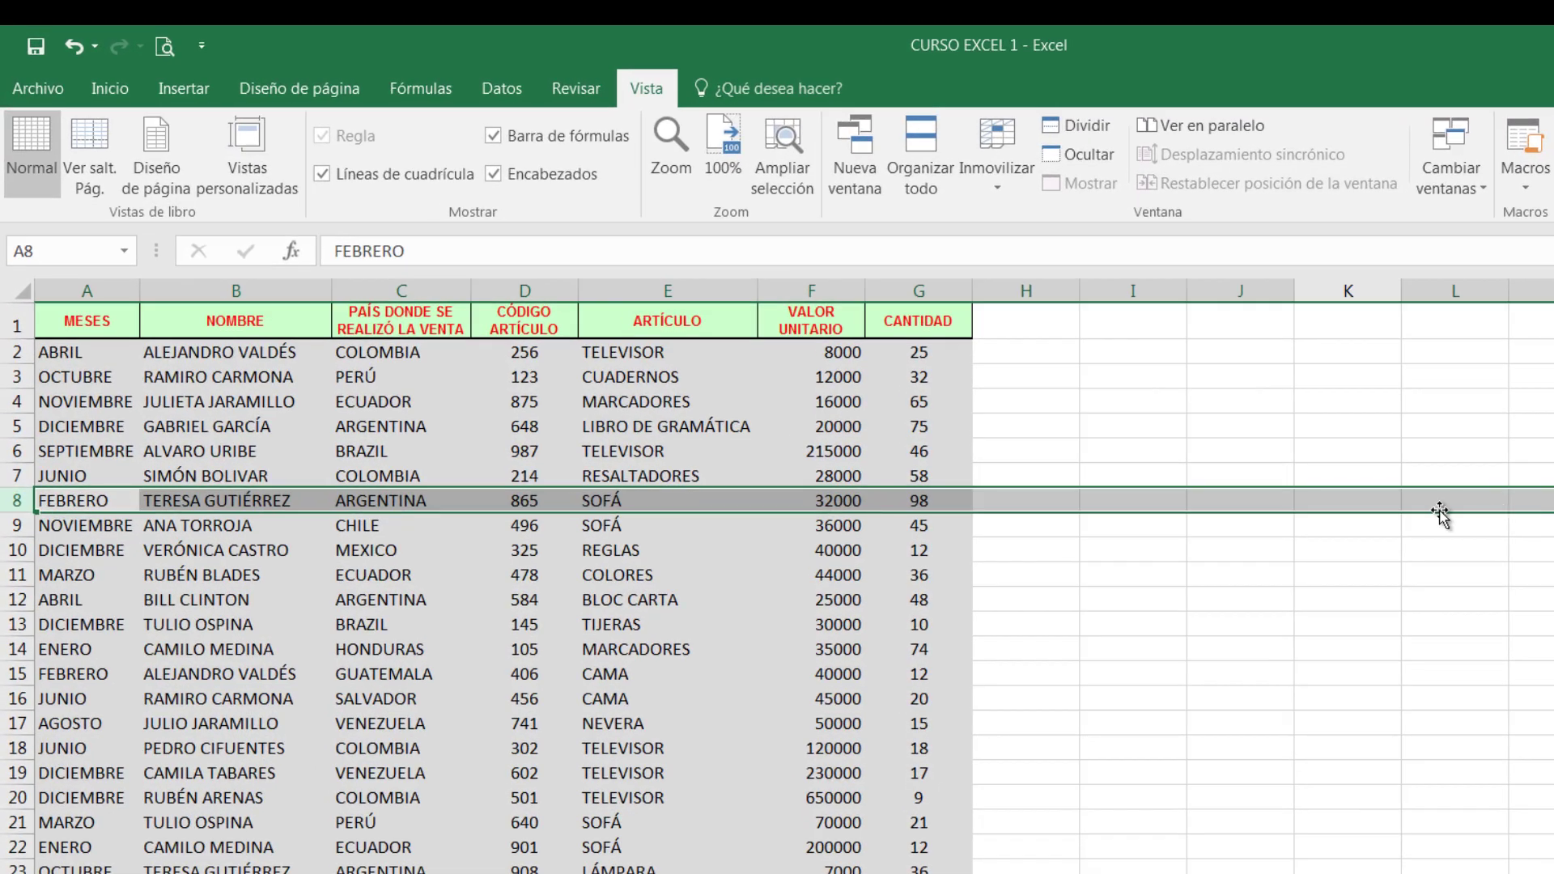
left_click(18, 321)
left_click(910, 396)
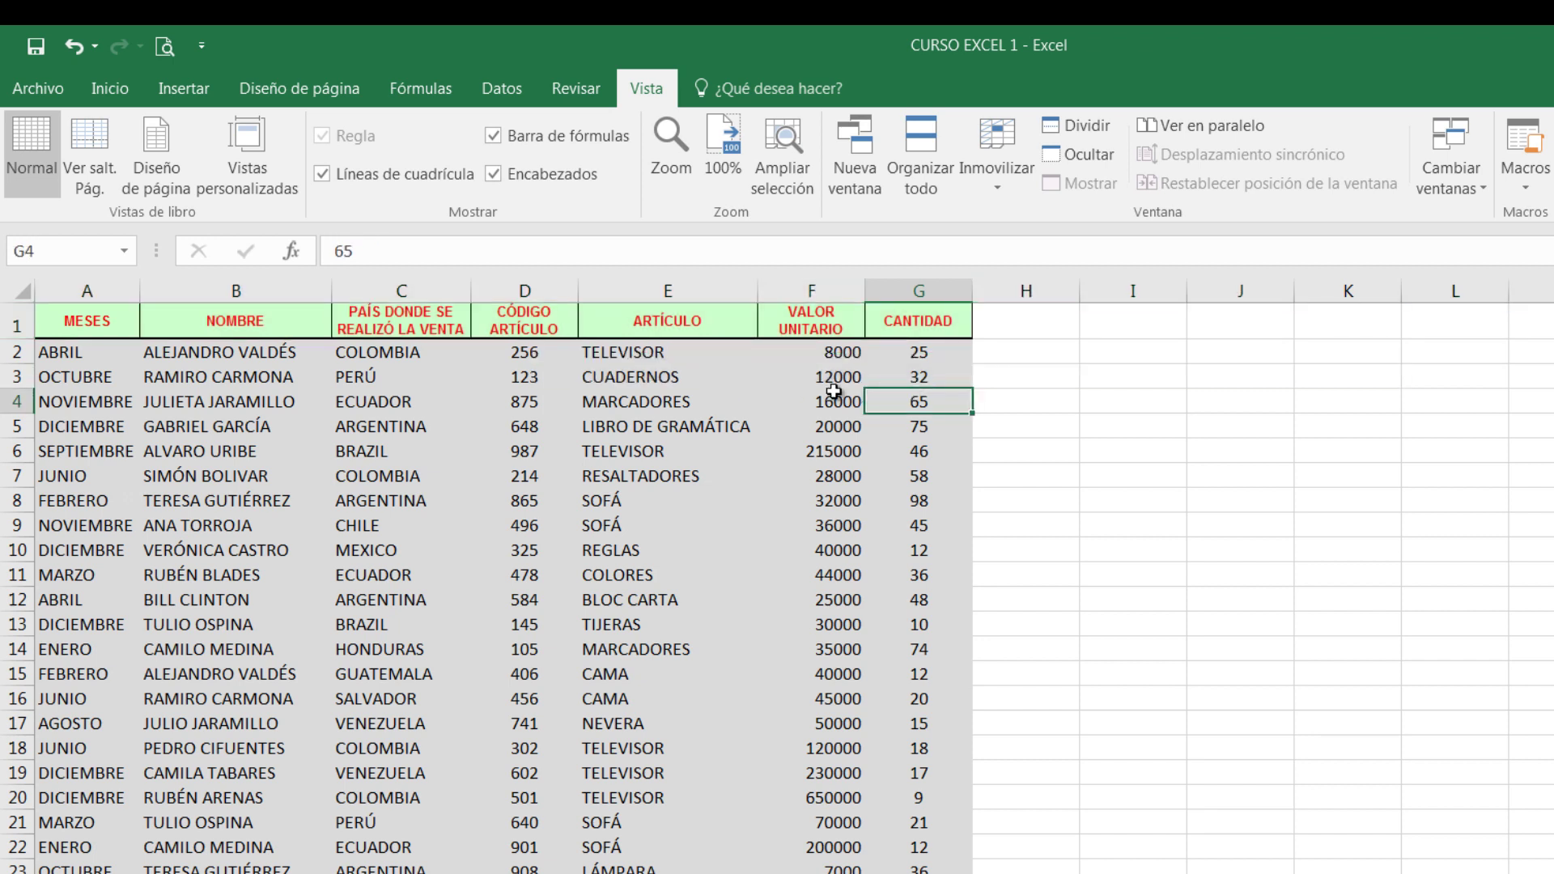
left_click(85, 327)
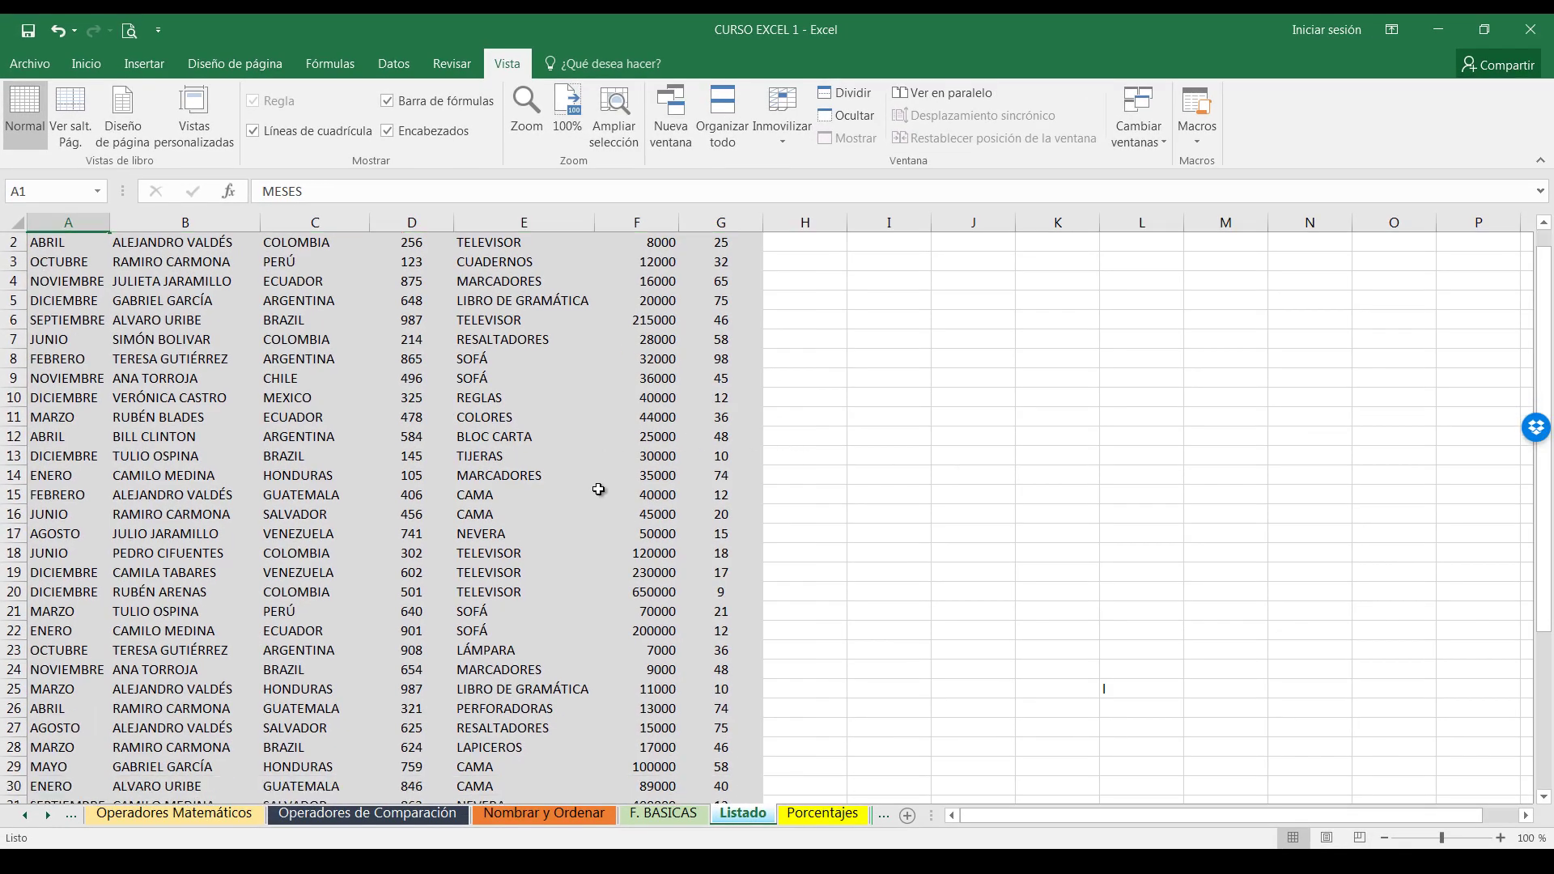
- Select cells along the empty row below the table, then scroll back up
scroll(596, 490, "down", 6)
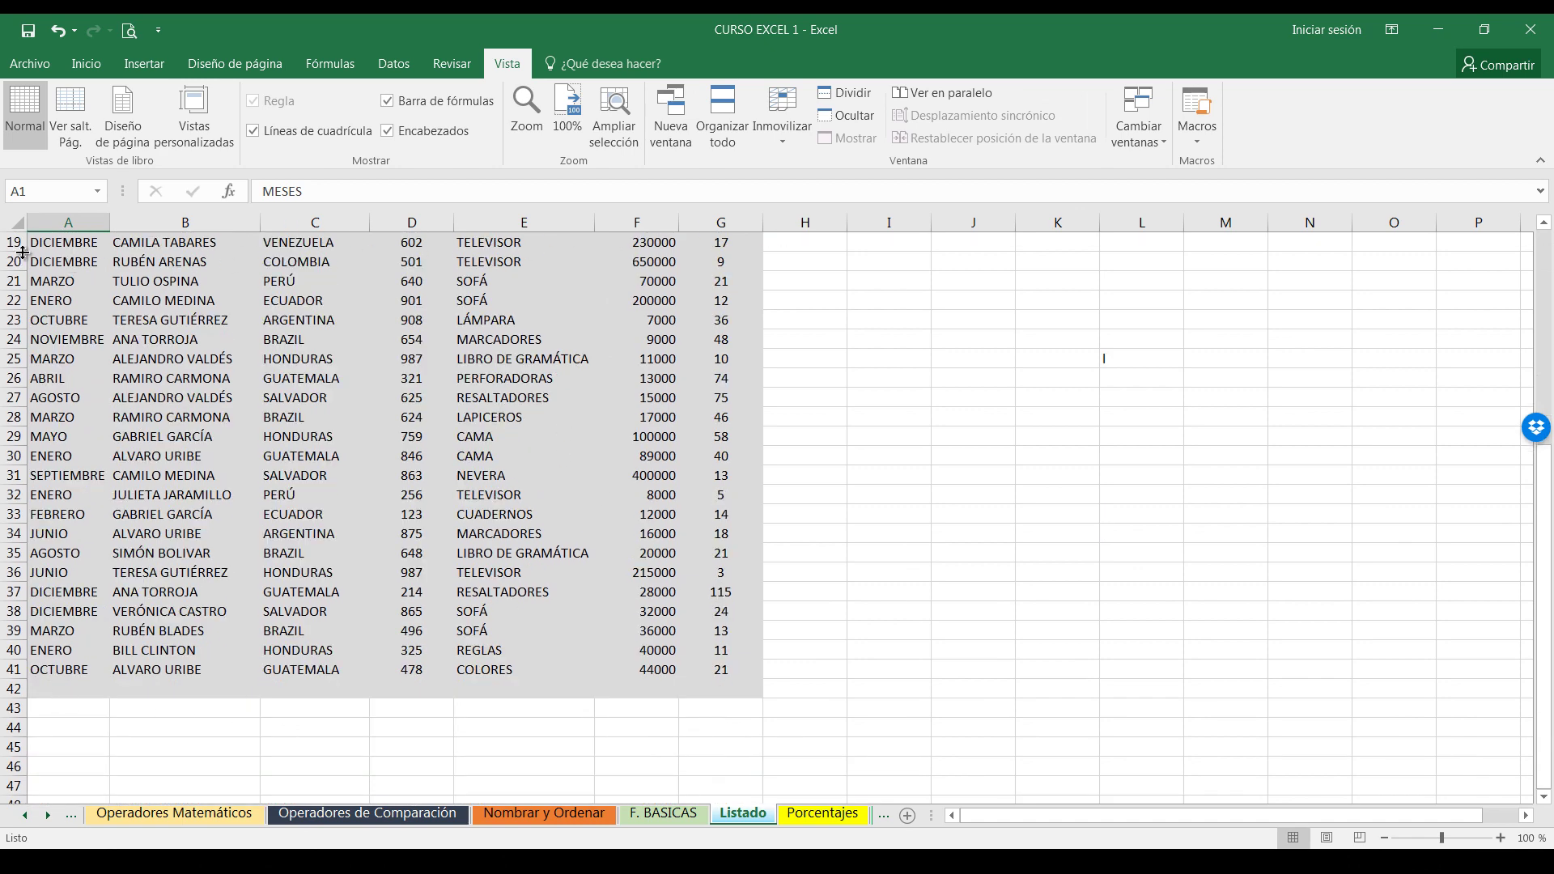
left_click(62, 710)
left_click(162, 710)
left_click(303, 707)
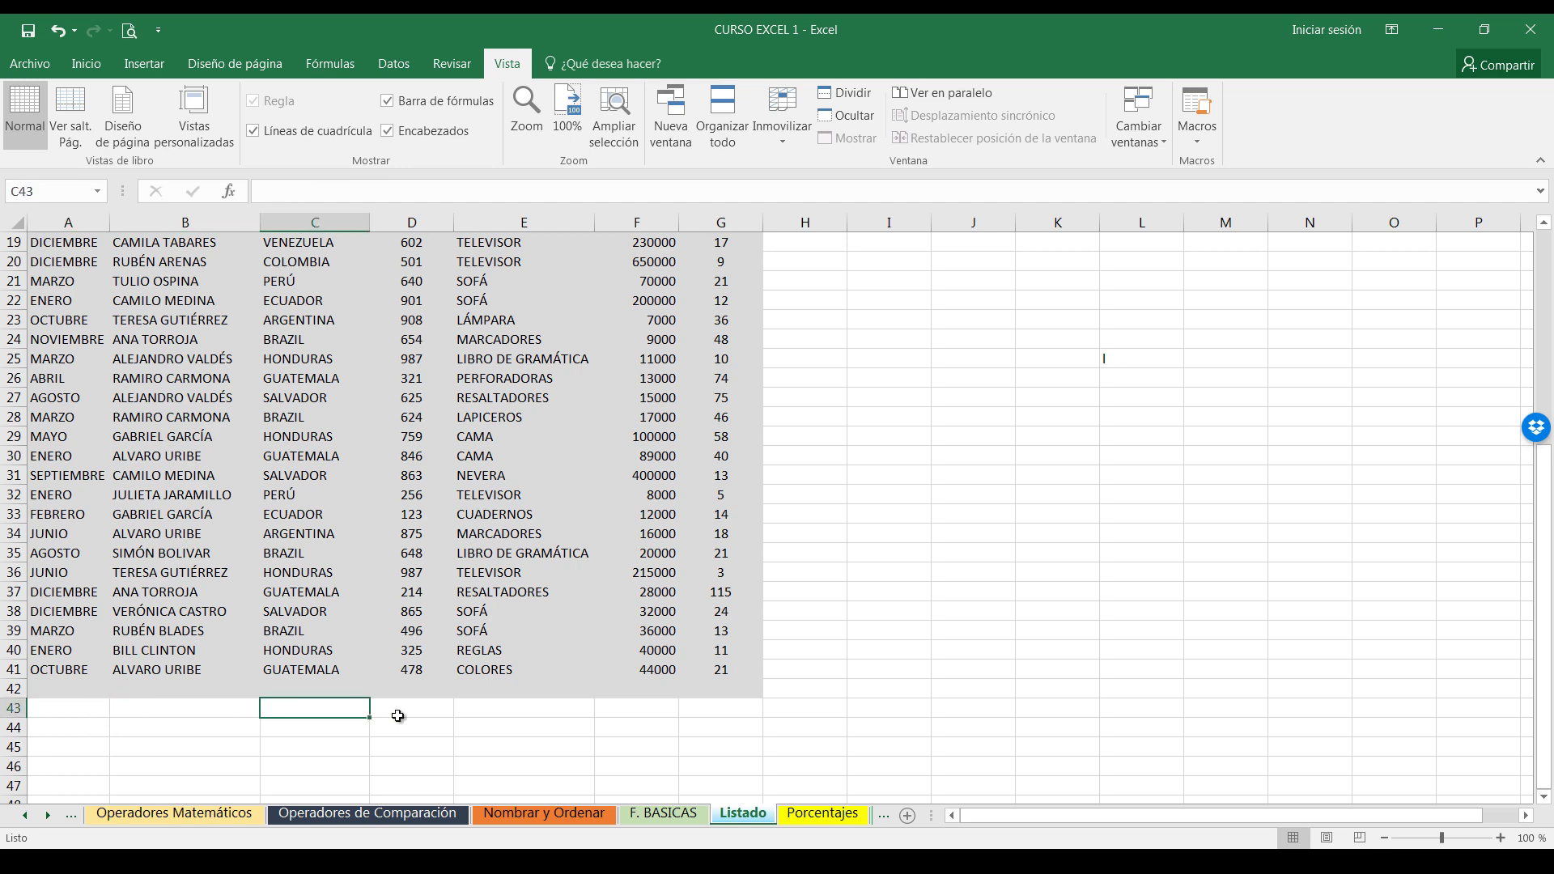
left_click(405, 709)
left_click(522, 709)
scroll(629, 618, "up", 3)
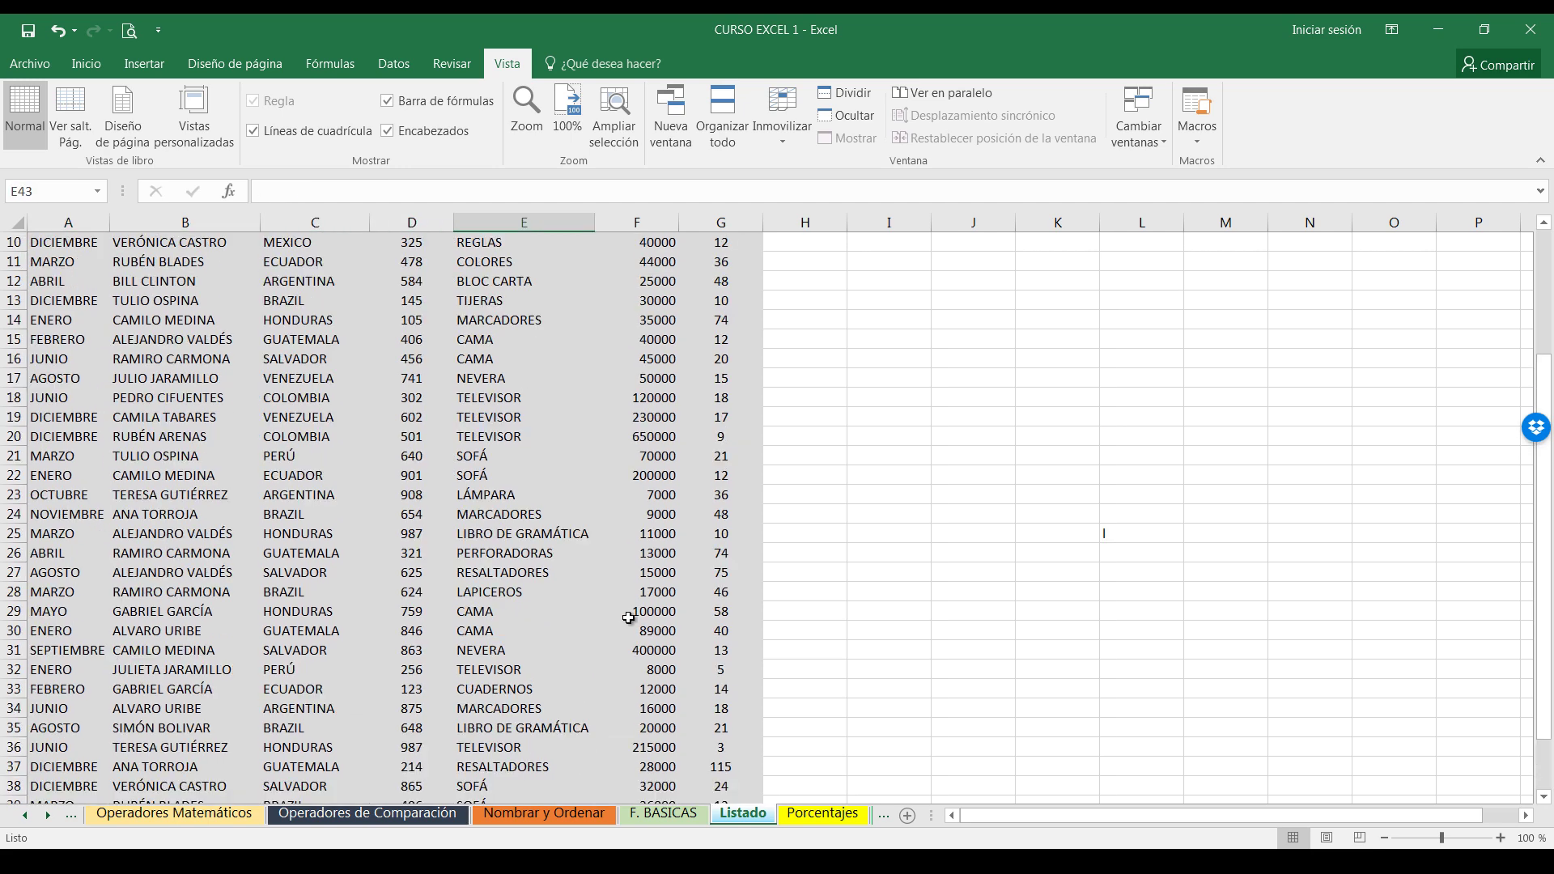
scroll(629, 618, "up", 3)
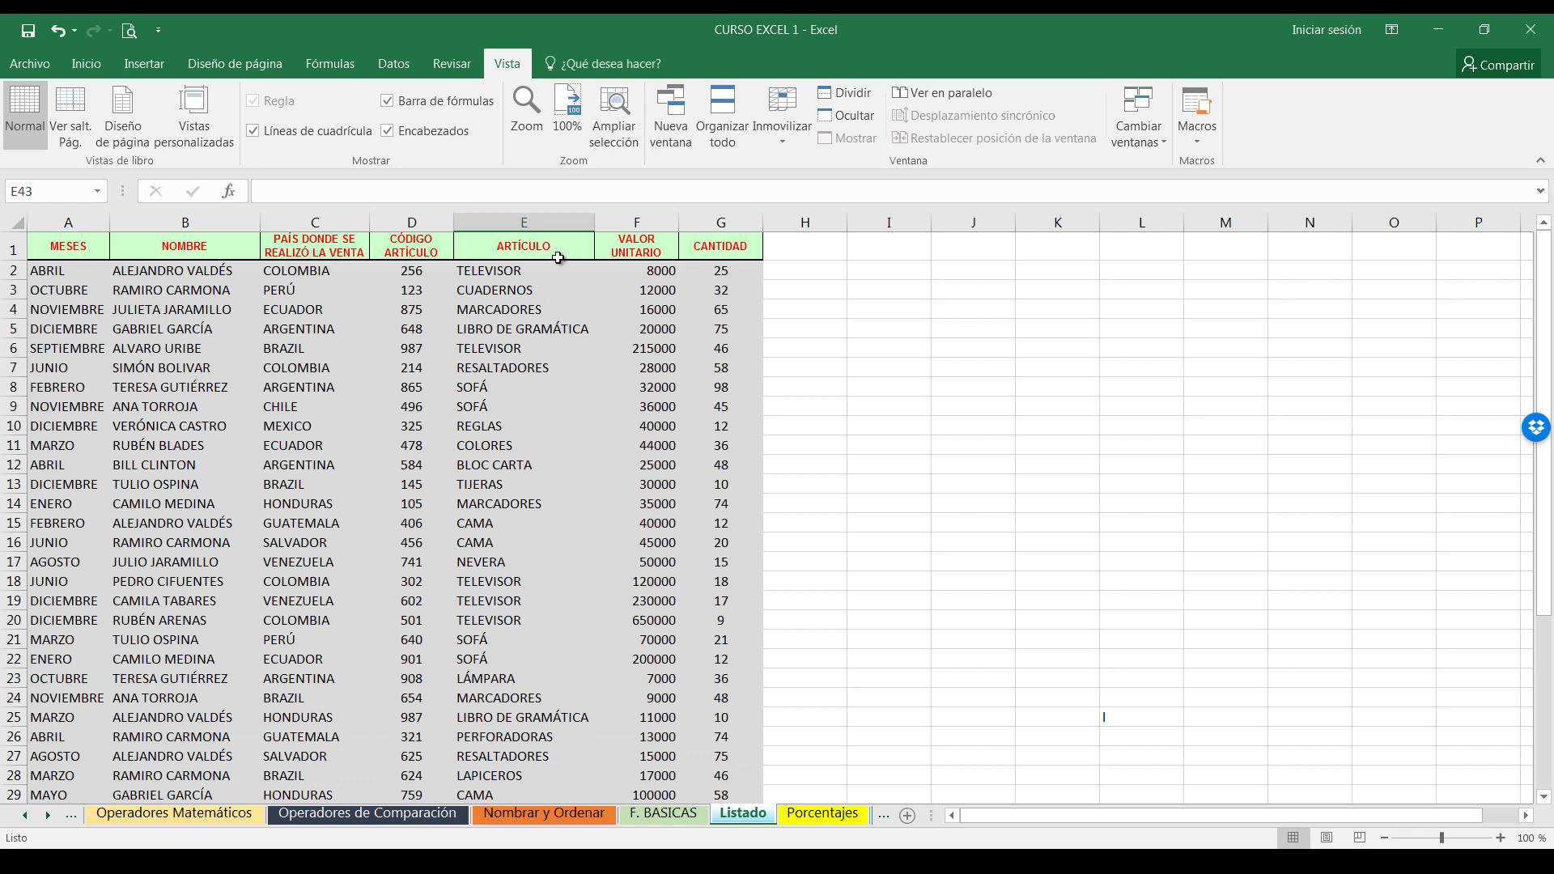
- Select the ARTÍCULO column and the blank cell just under its last entry
left_click(535, 217)
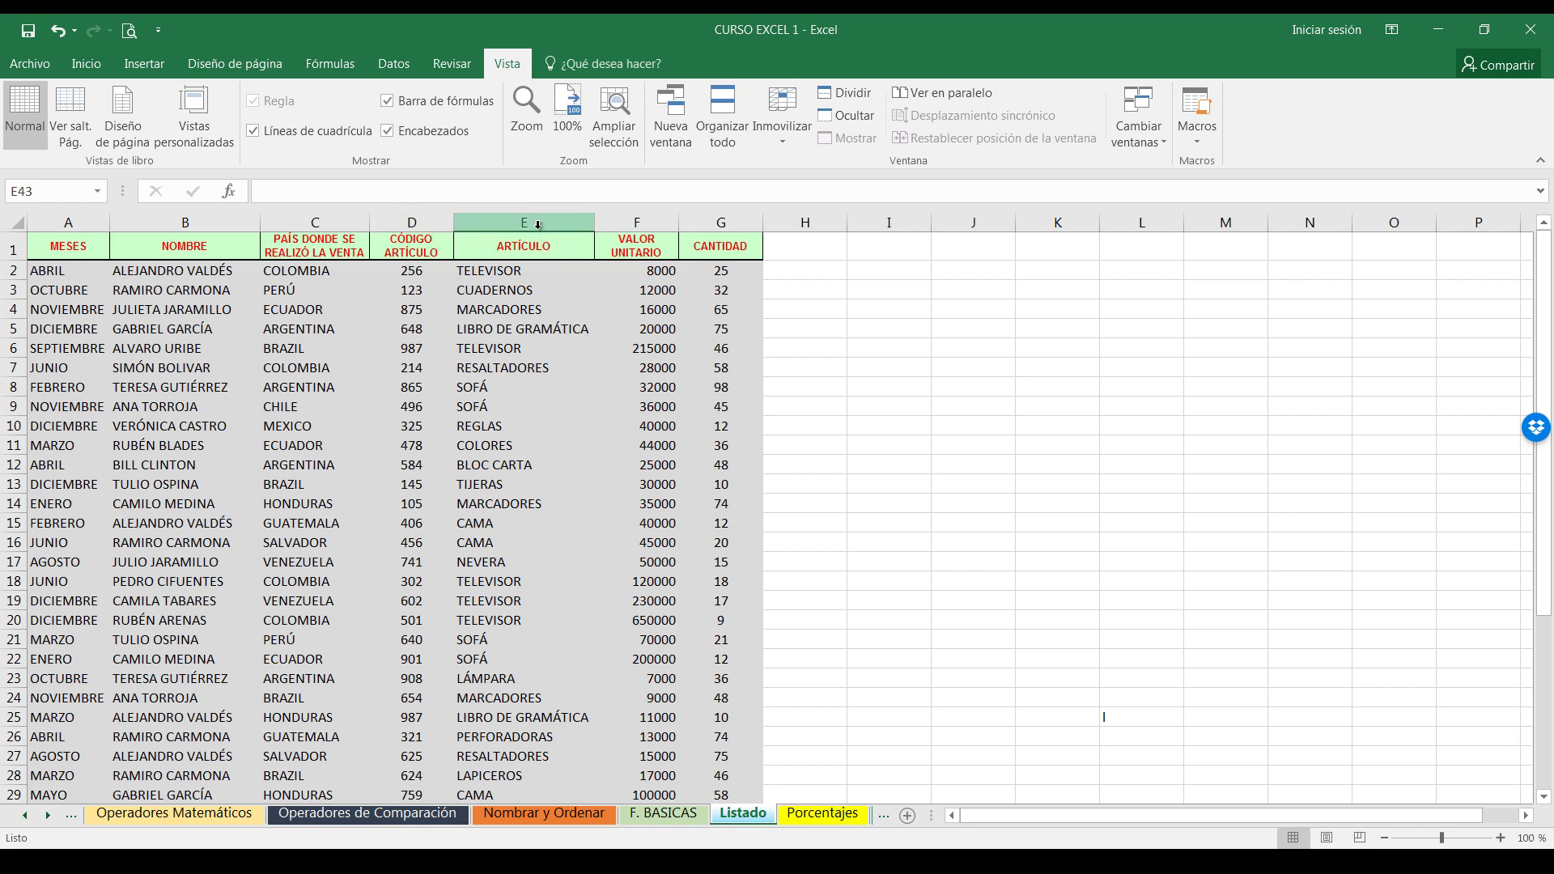
scroll(542, 357, "down", 5)
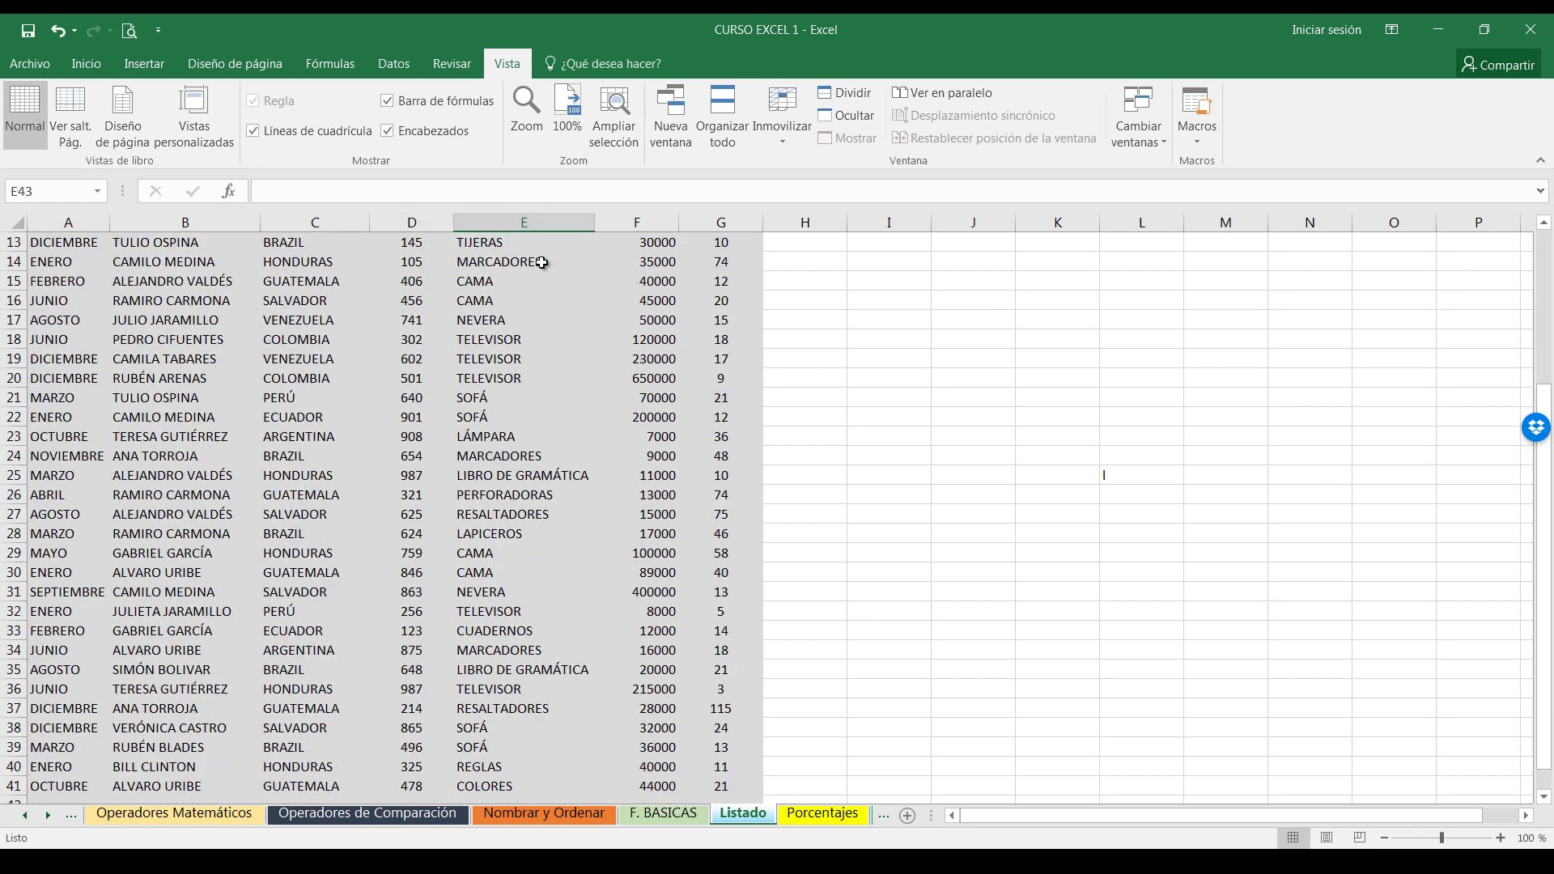
scroll(542, 357, "down", 4)
scroll(538, 357, "down", 3)
left_click(537, 357)
left_click(498, 340)
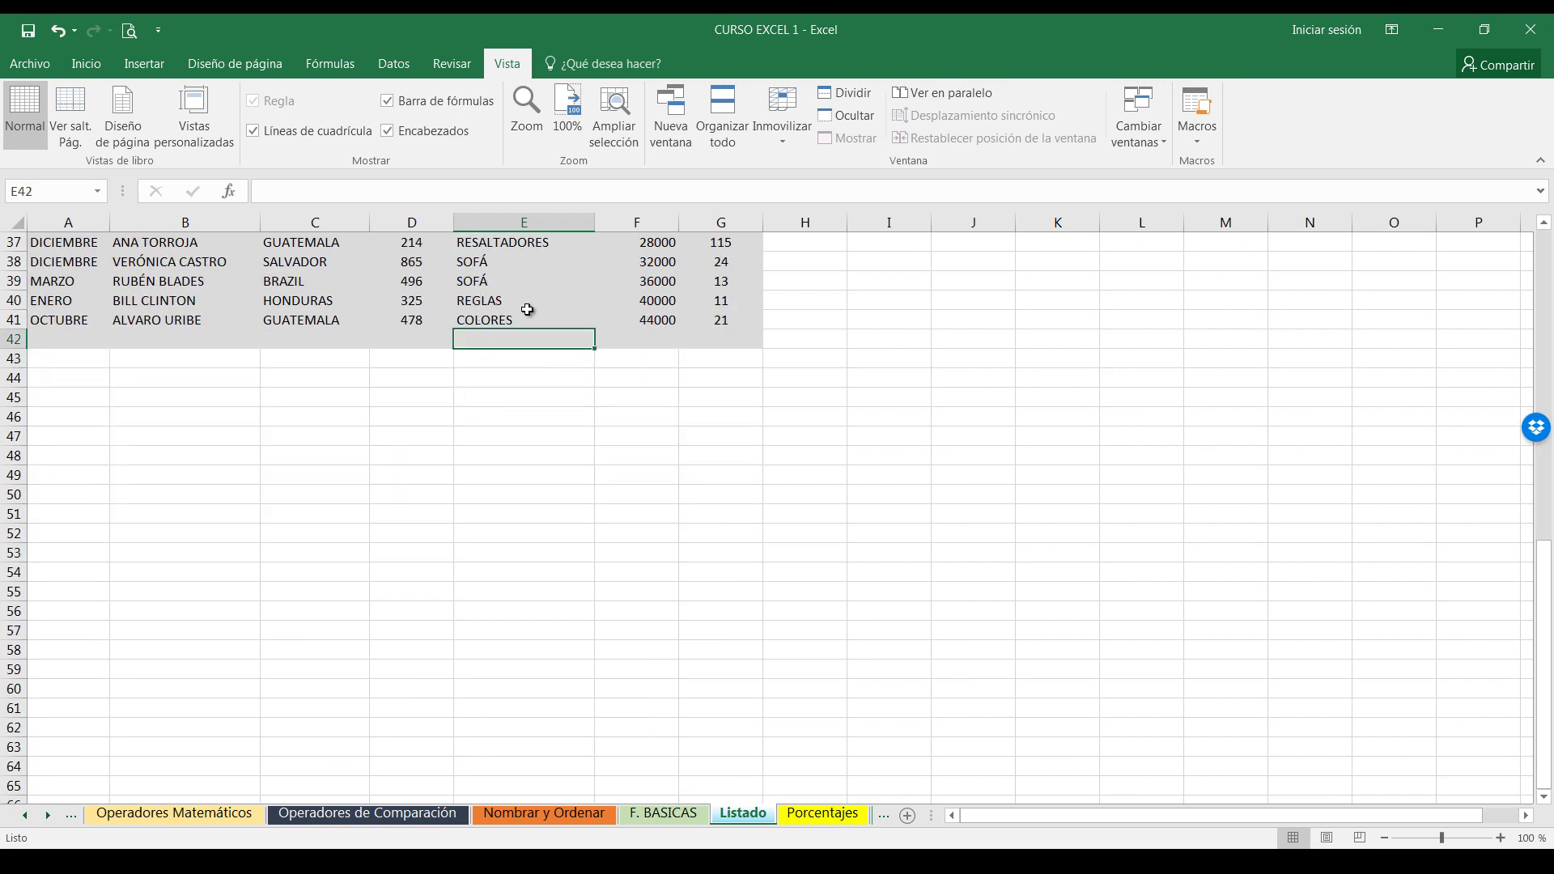
scroll(777, 443, "up", 2)
scroll(787, 443, "up", 10)
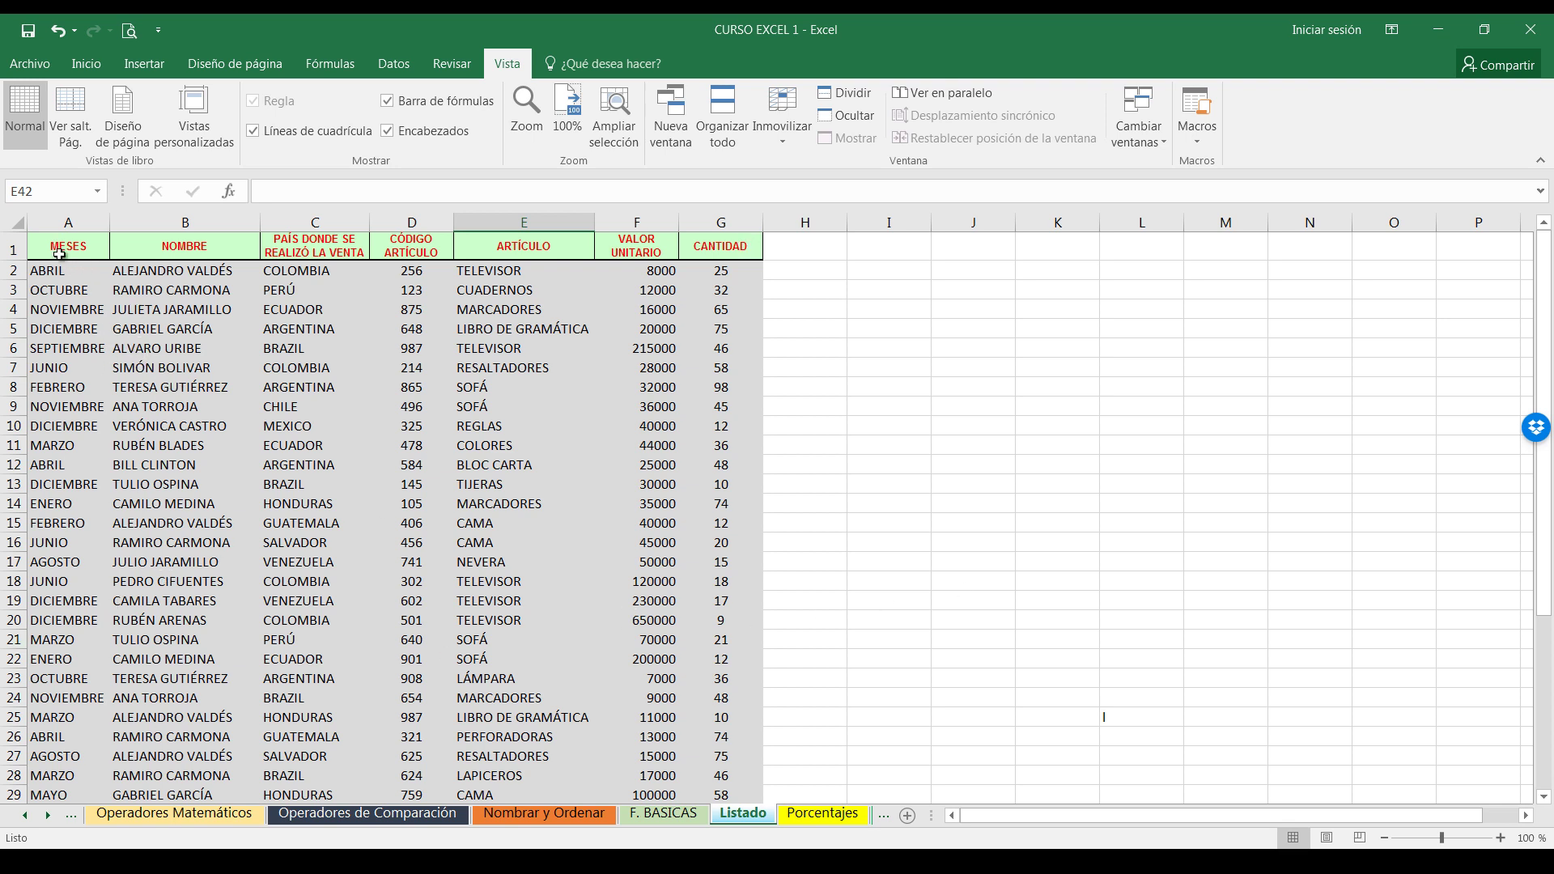
- Select the MESES column and shift the view right past the first columns
left_click(69, 222)
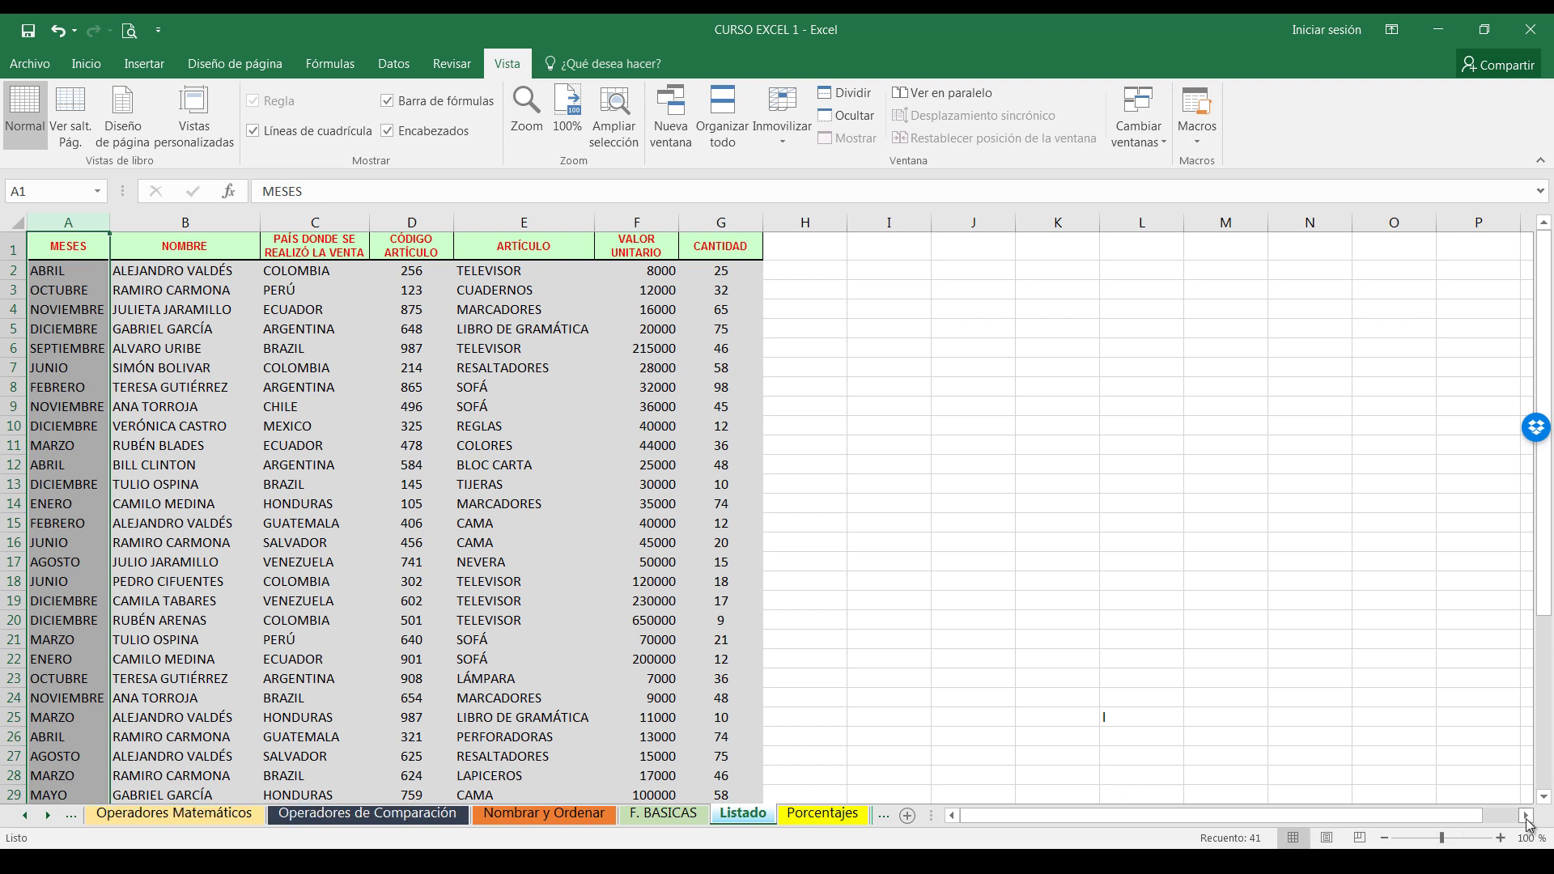
left_click(1527, 818)
left_click(1527, 818)
left_click(1528, 817)
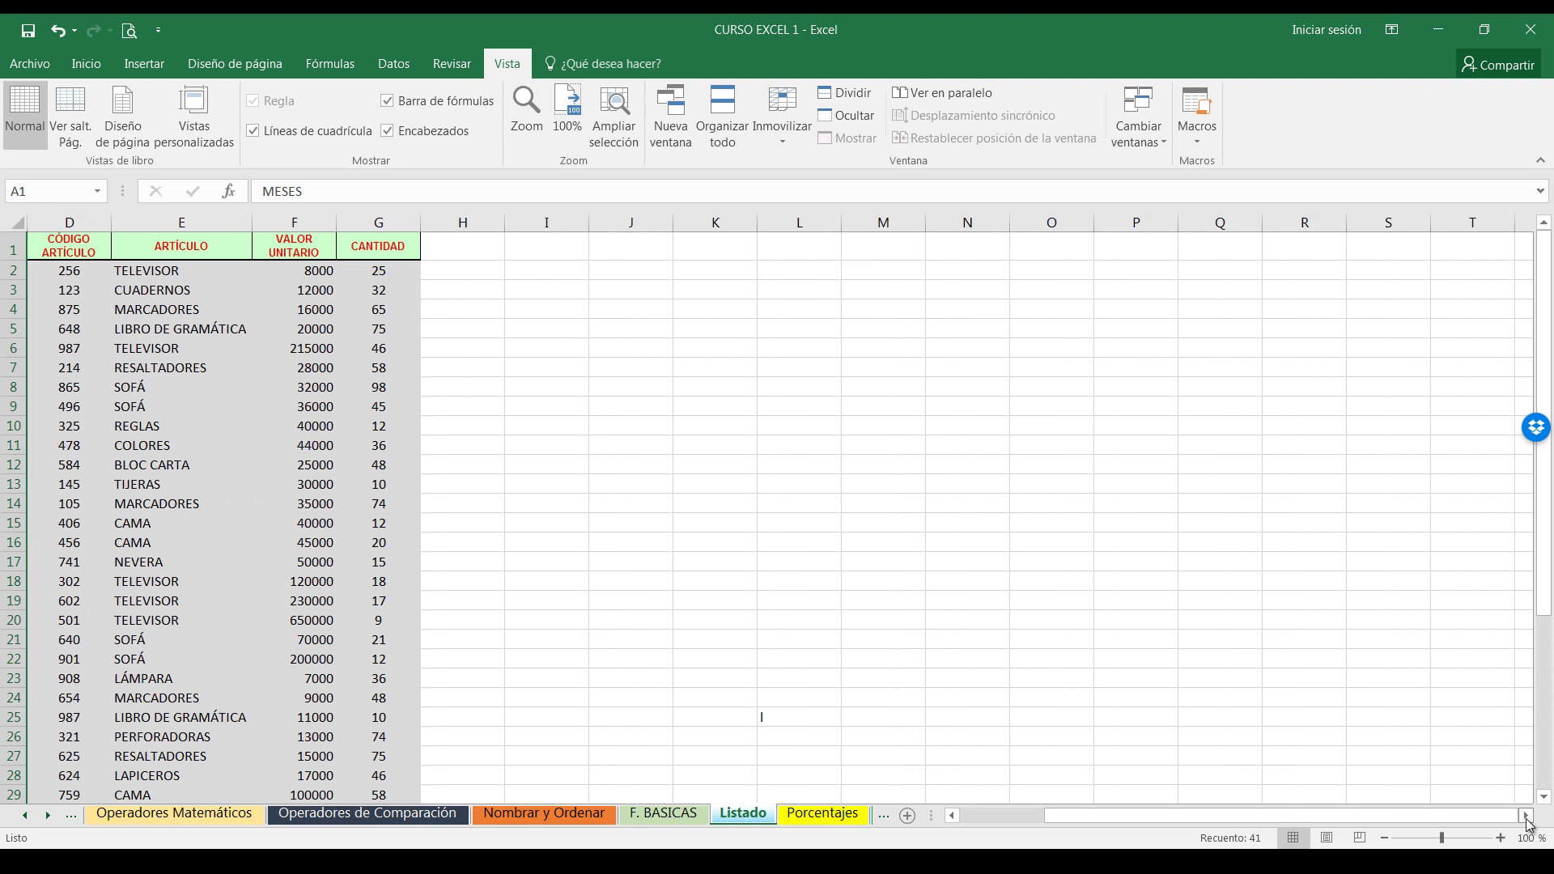
- Select cells down the empty column beside the table, ending at H2, and scroll back
left_click(454, 266)
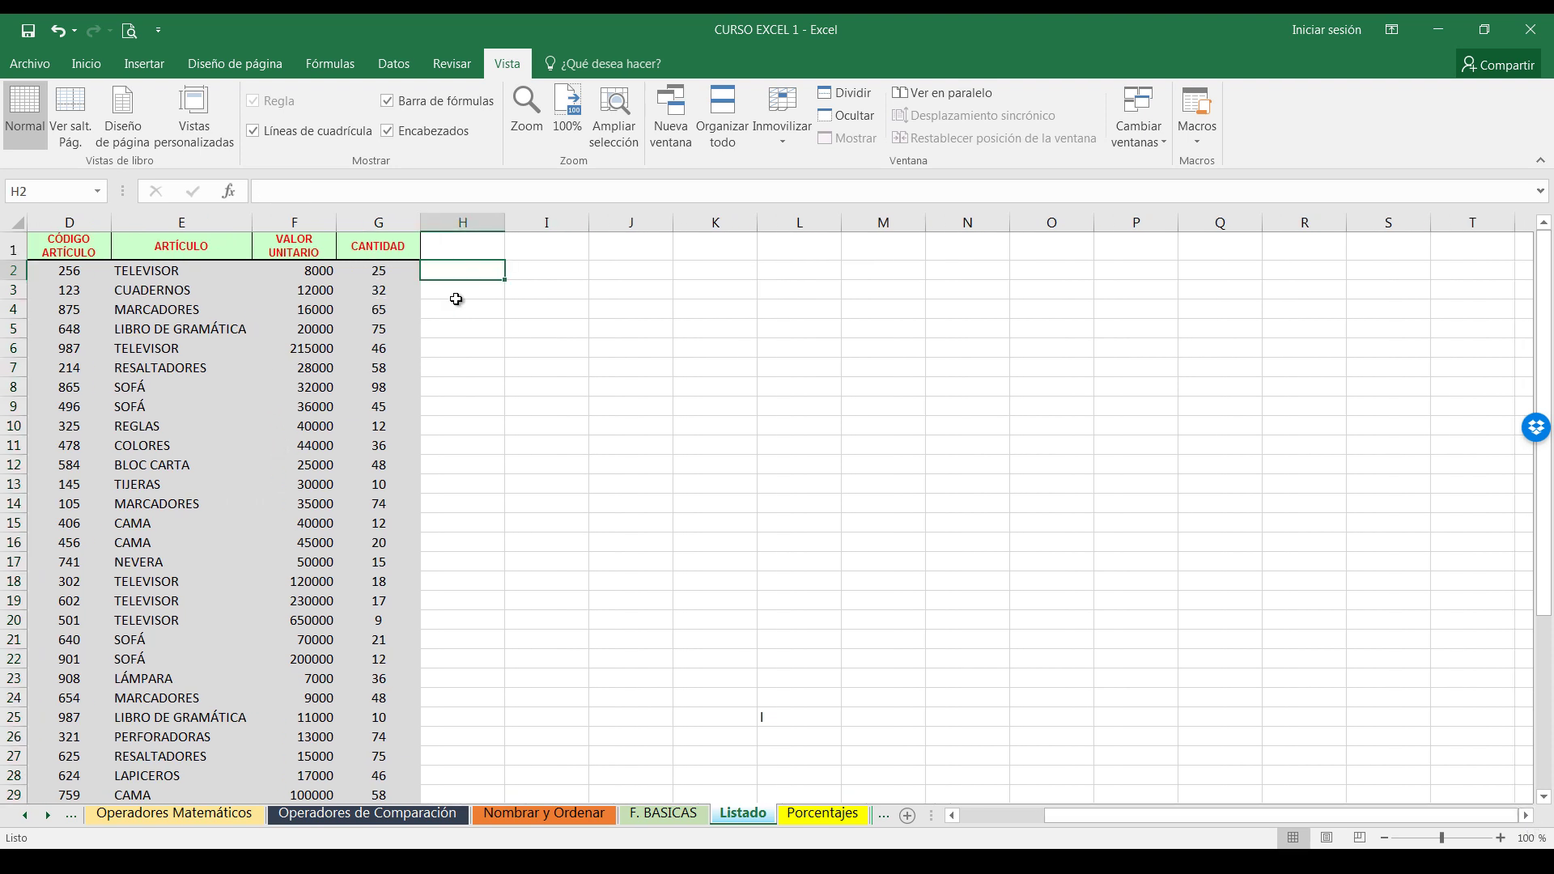
left_click(460, 293)
left_click(460, 308)
left_click(458, 328)
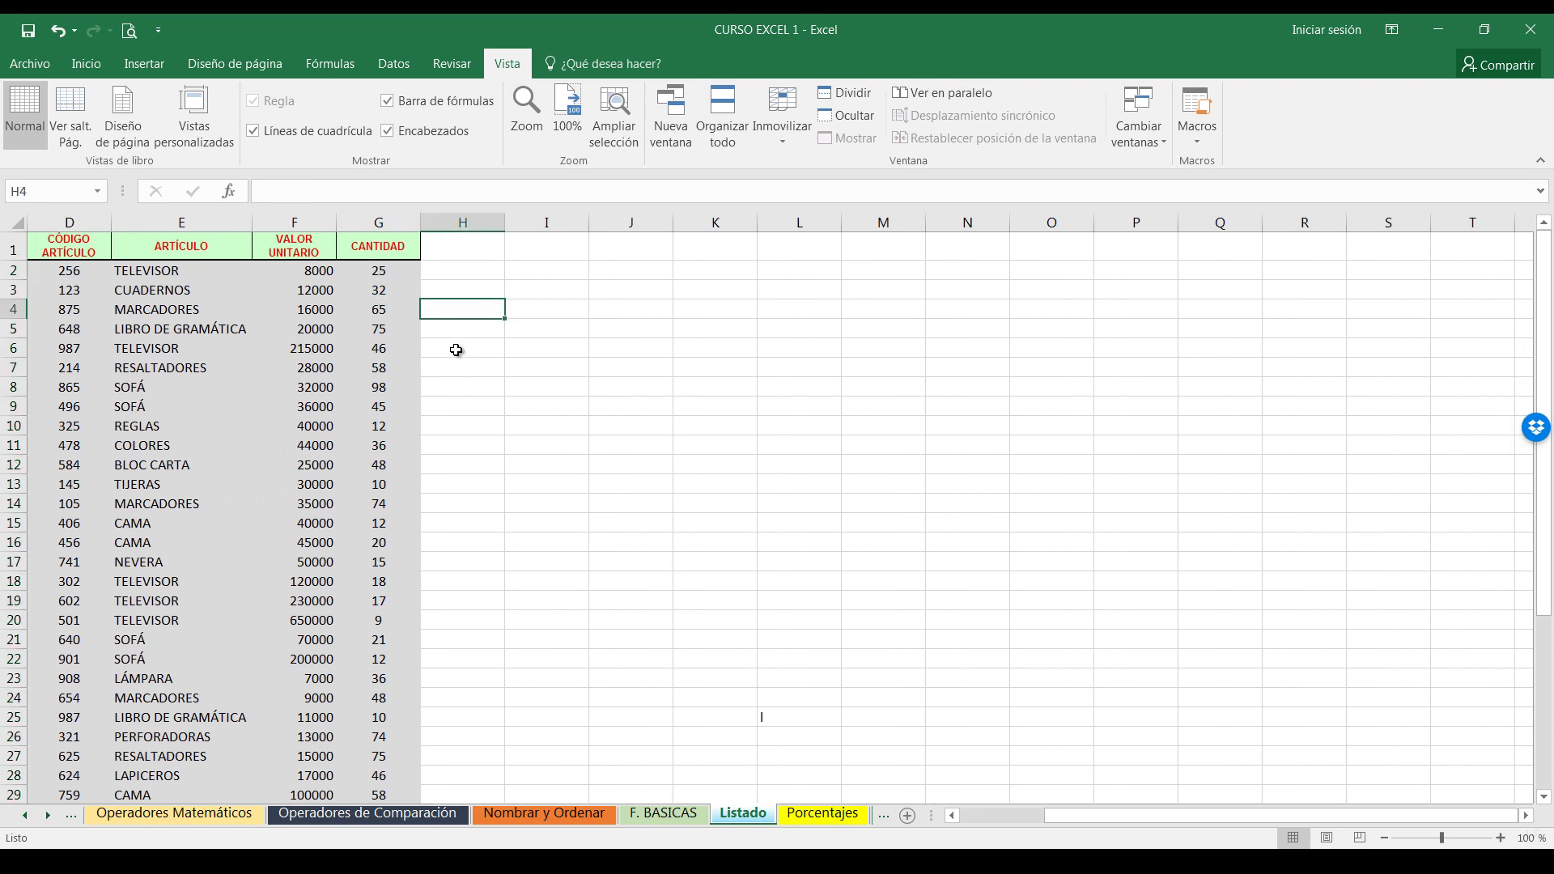
left_click(456, 348)
left_click(459, 387)
left_click(461, 450)
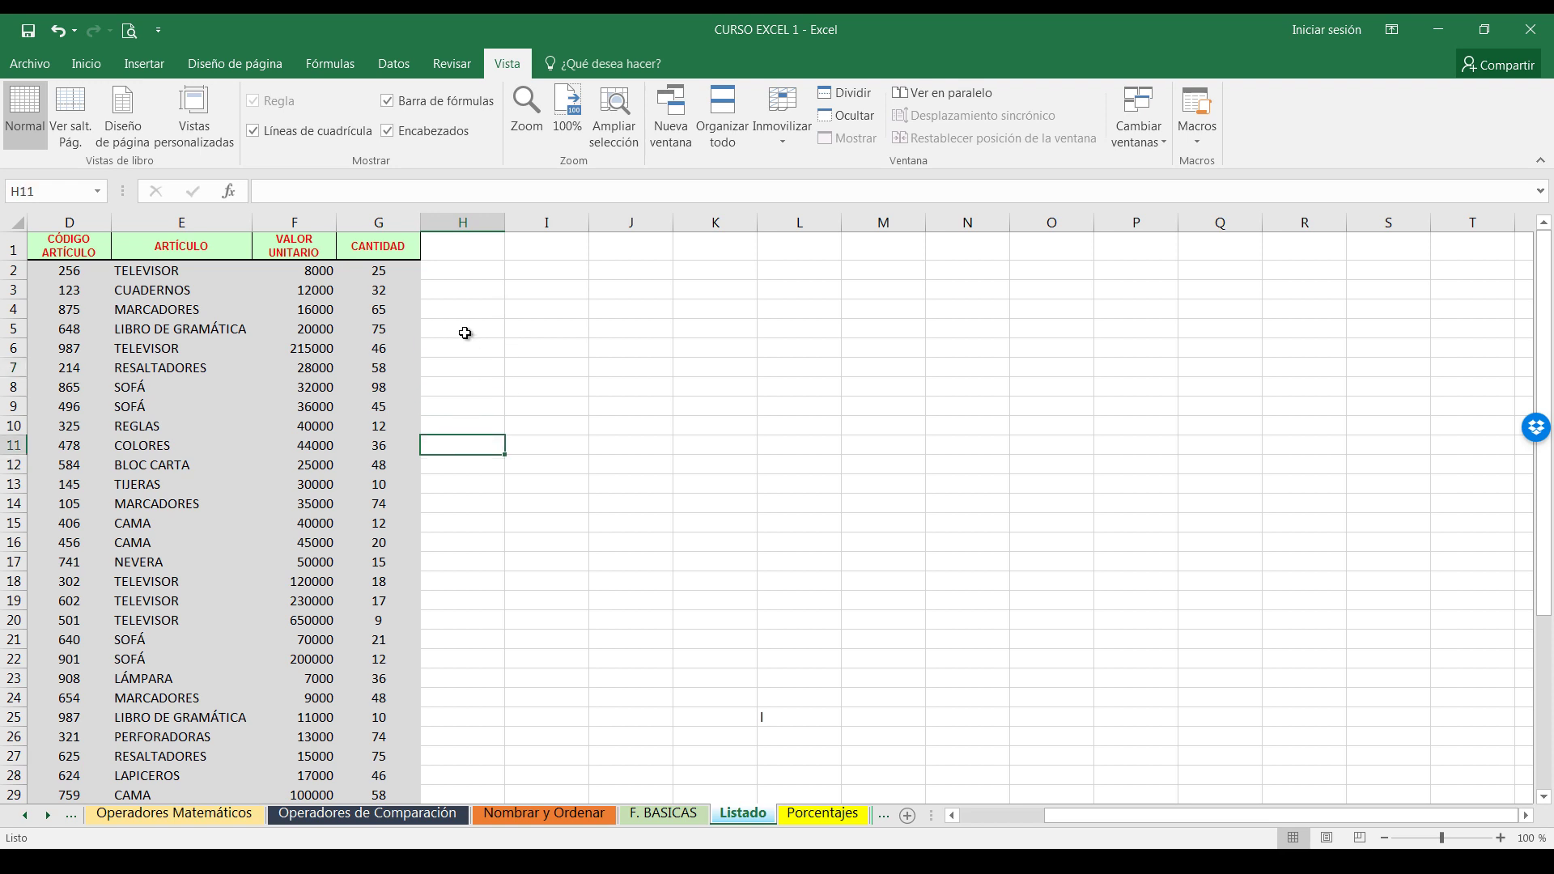
left_click(457, 274)
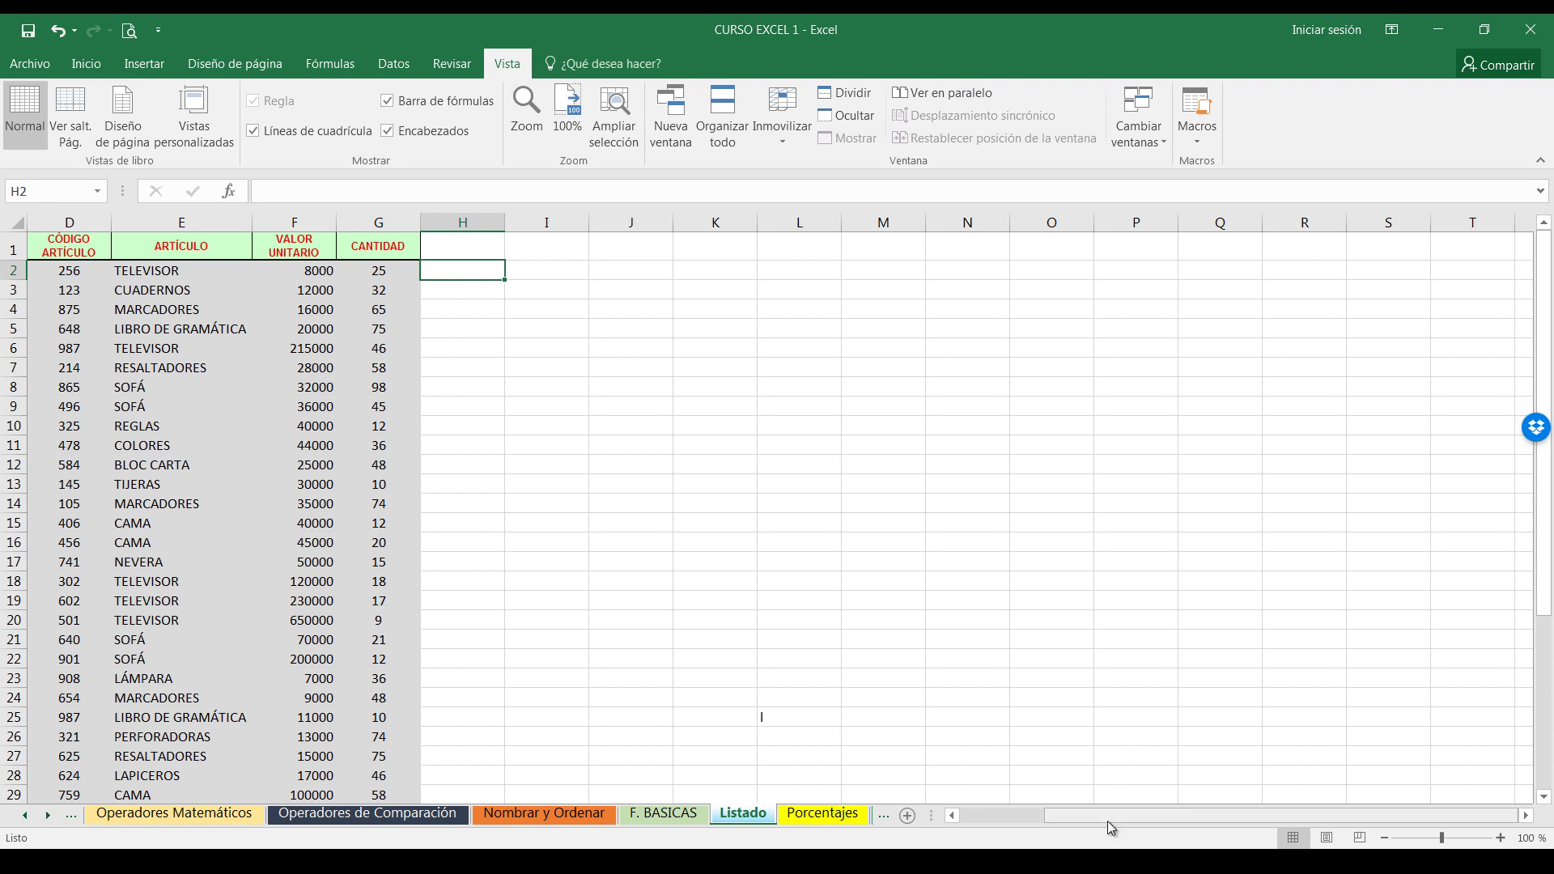
left_click_drag(1111, 825, 939, 818)
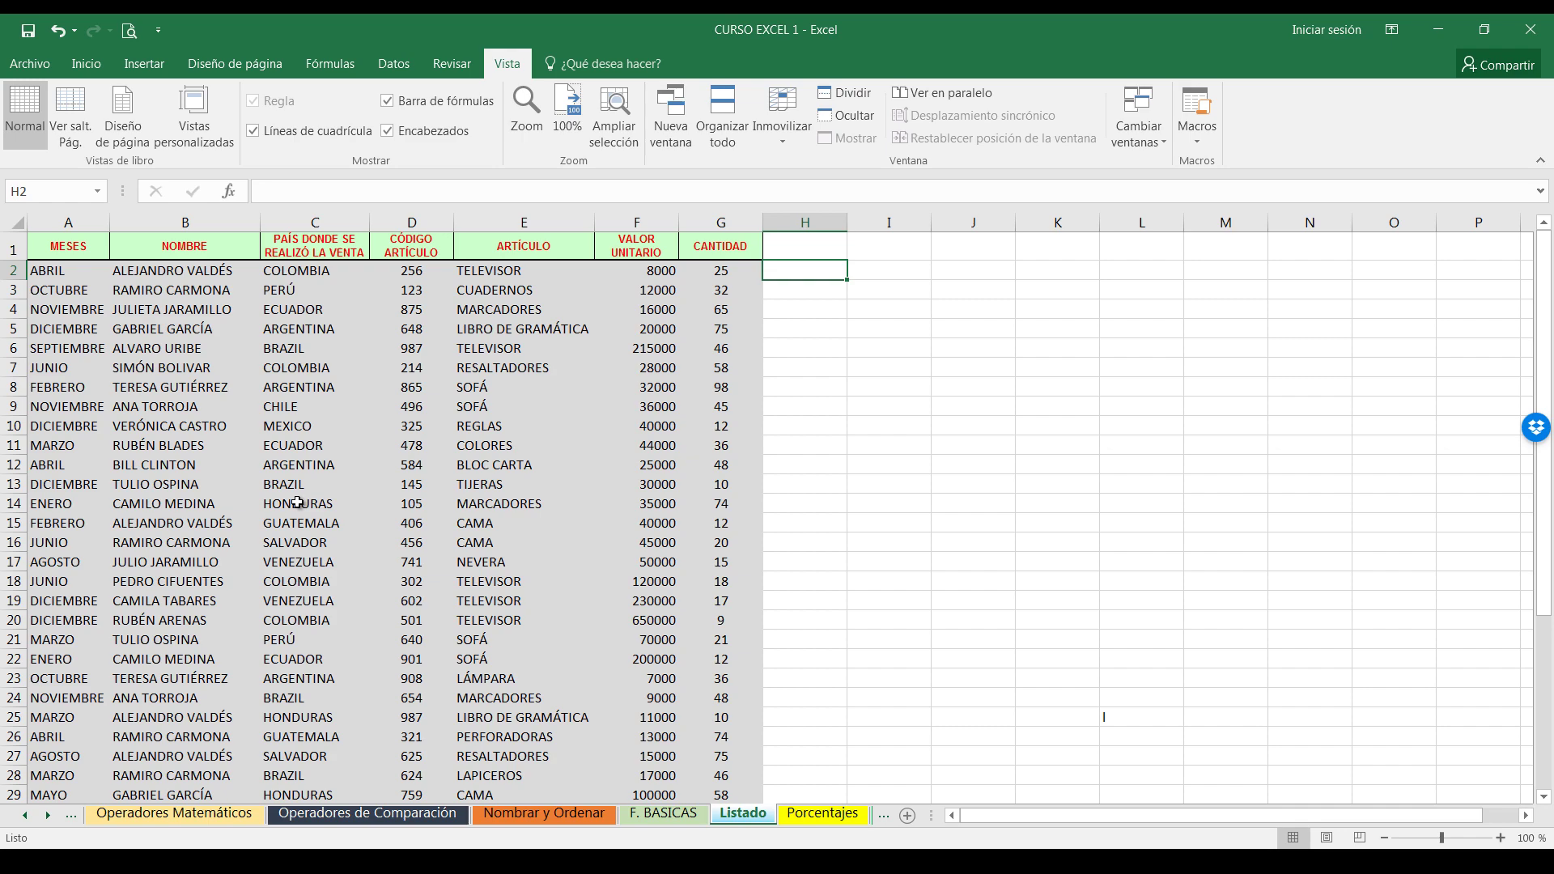
- From a table cell, apply Vista > Inmovilizar primera columna, then select cell C8
left_click(572, 353)
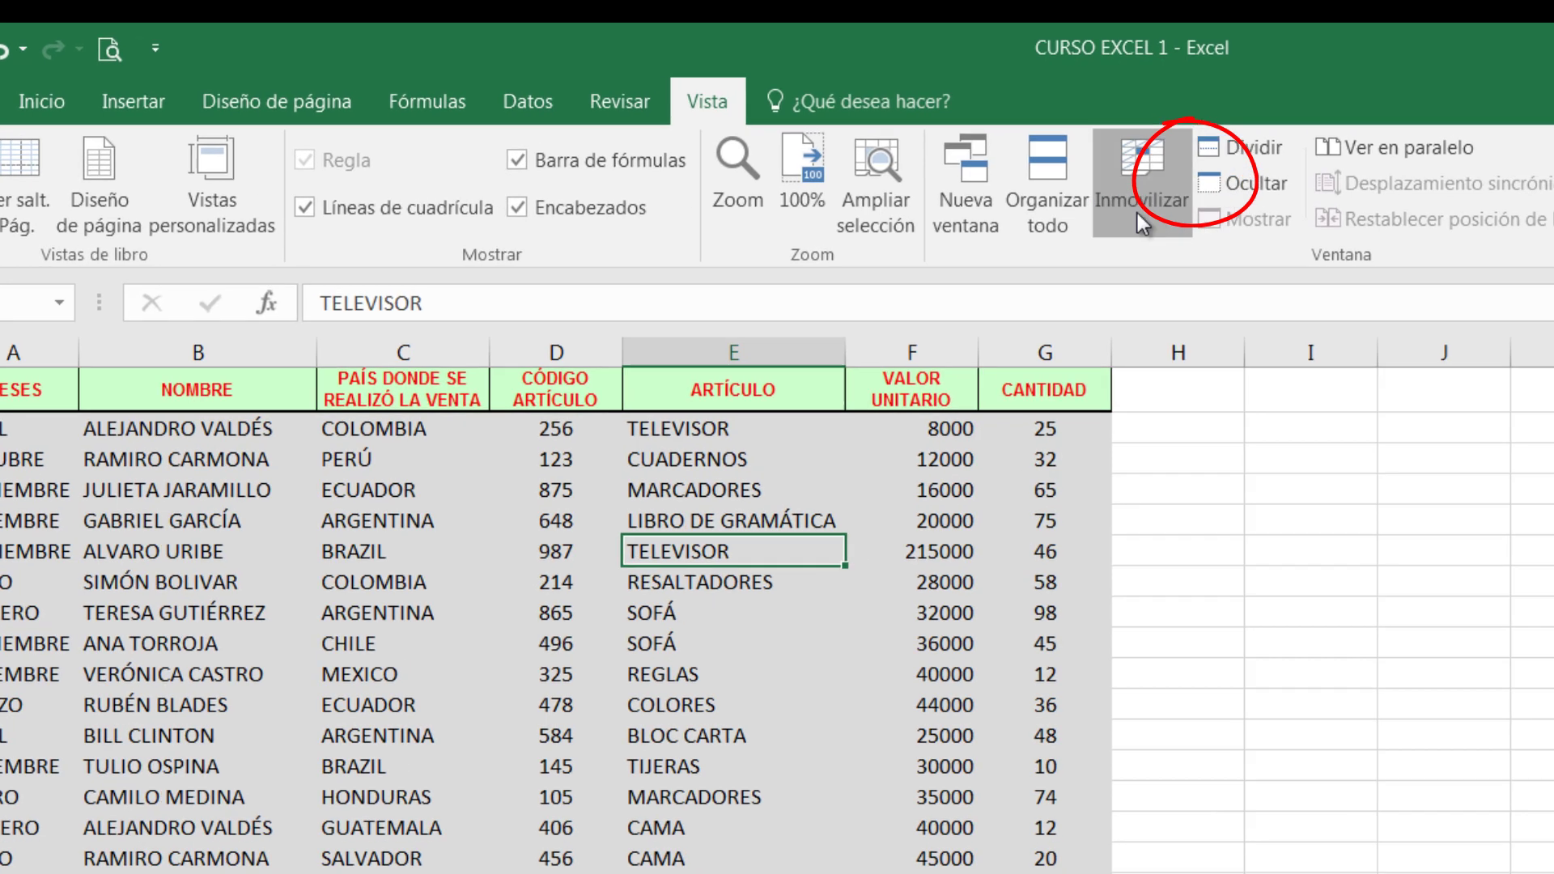
left_click(1203, 209)
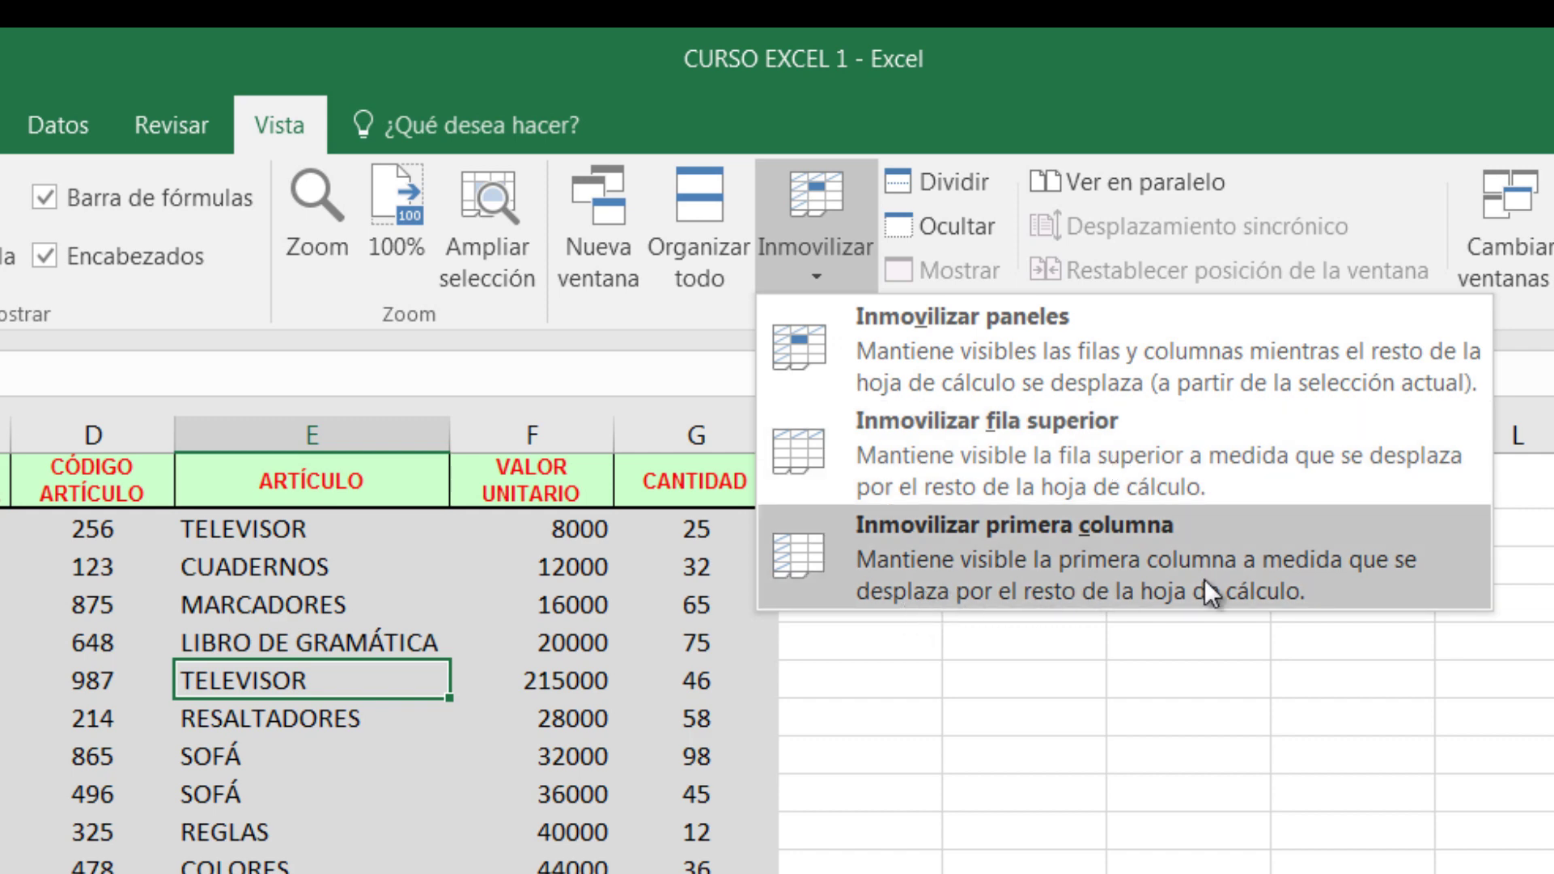
left_click(1062, 570)
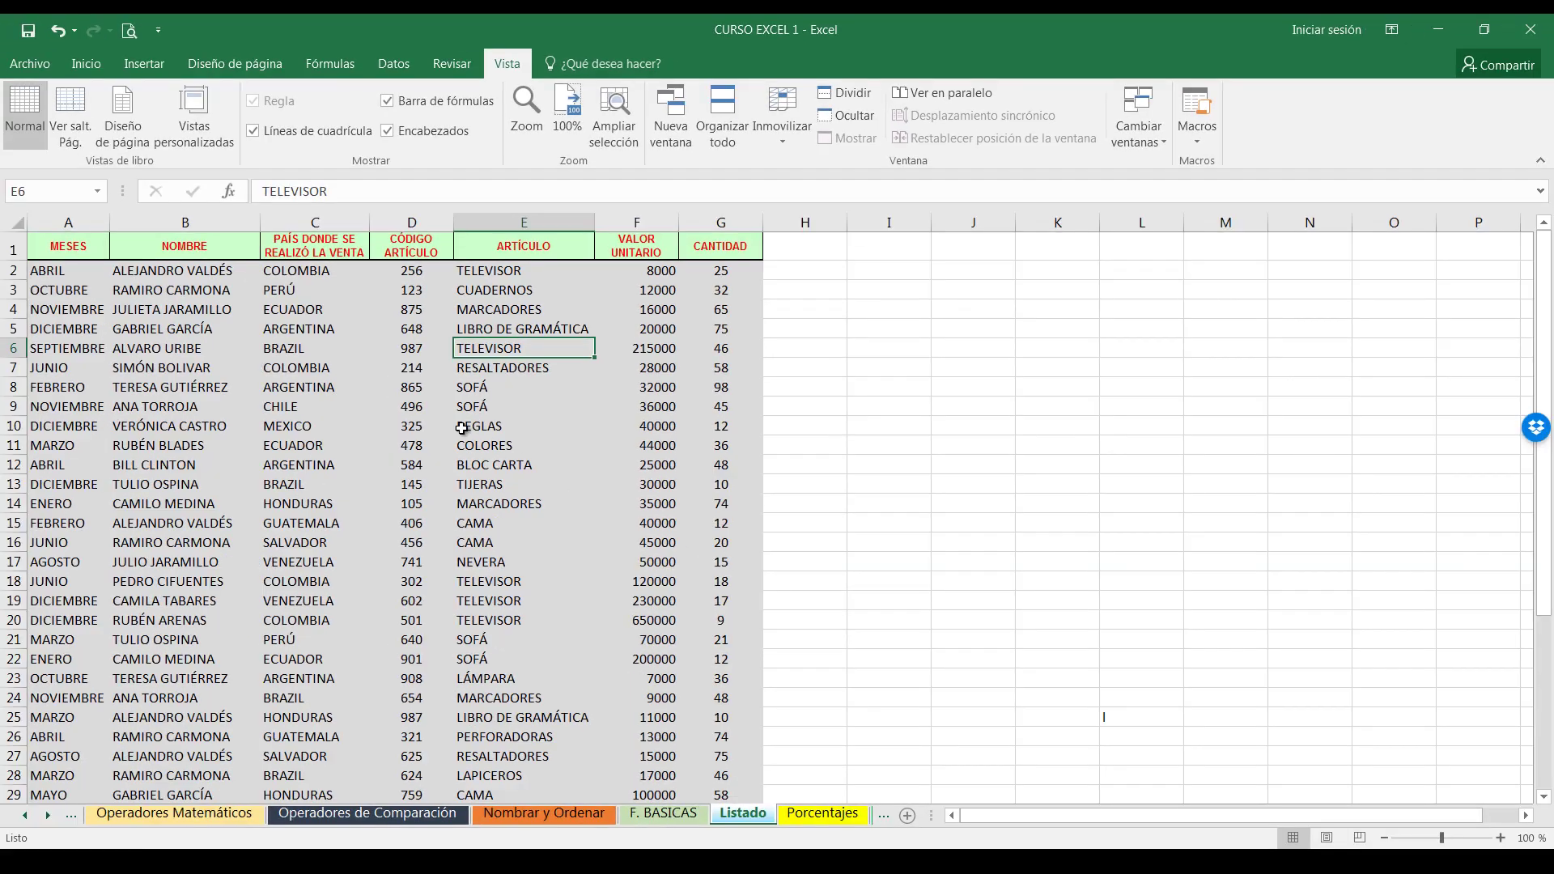
left_click(338, 388)
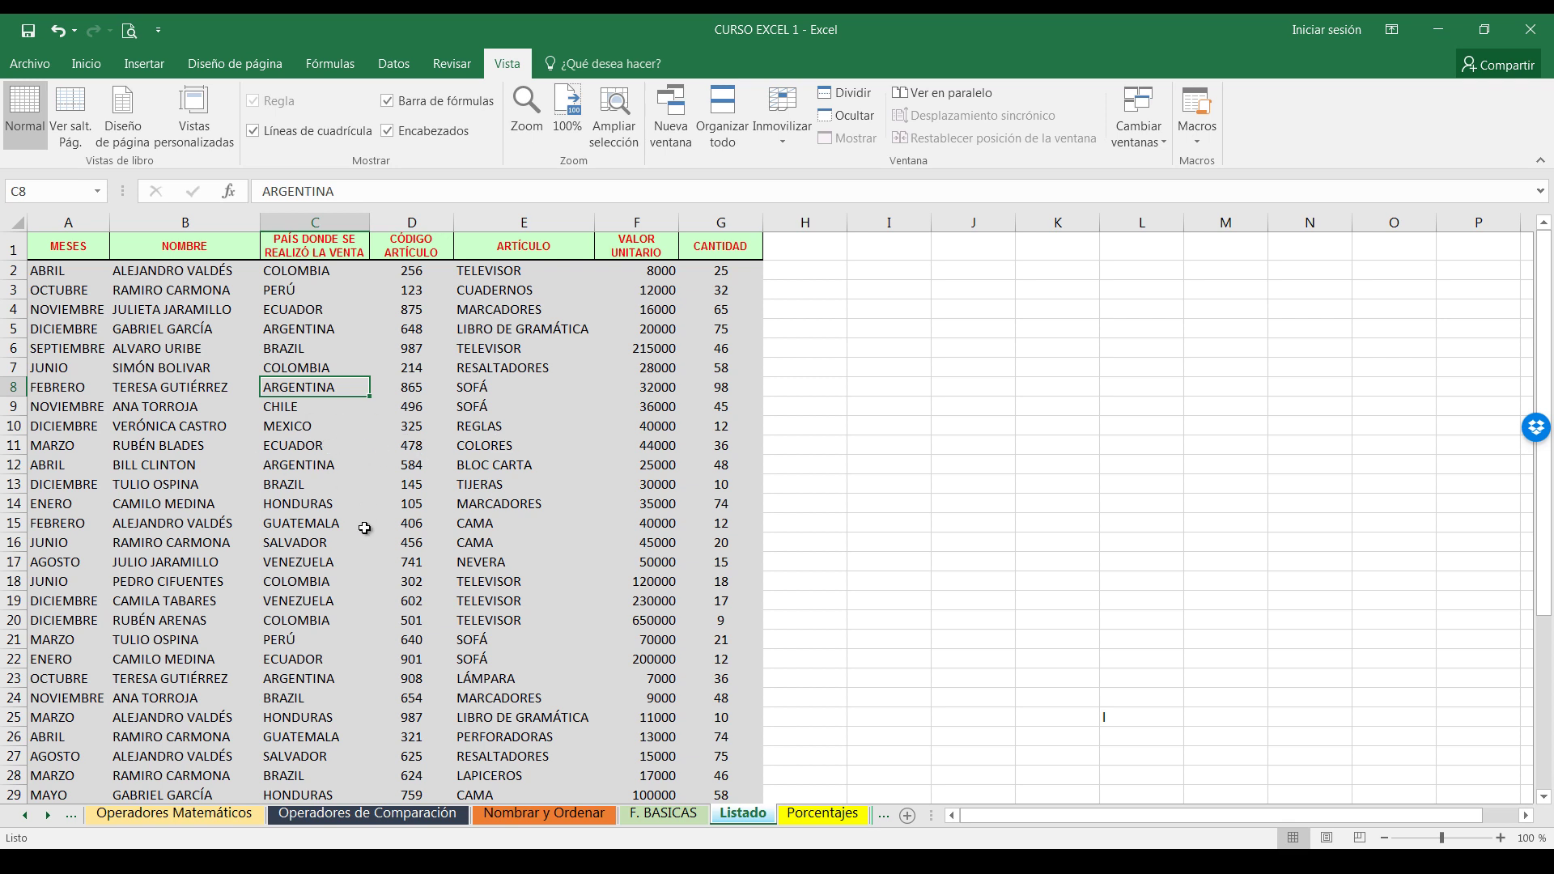
- Clear the selection, select header row 1, and open the Inmovilizar dropdown with Alt+W, F
left_click(894, 352)
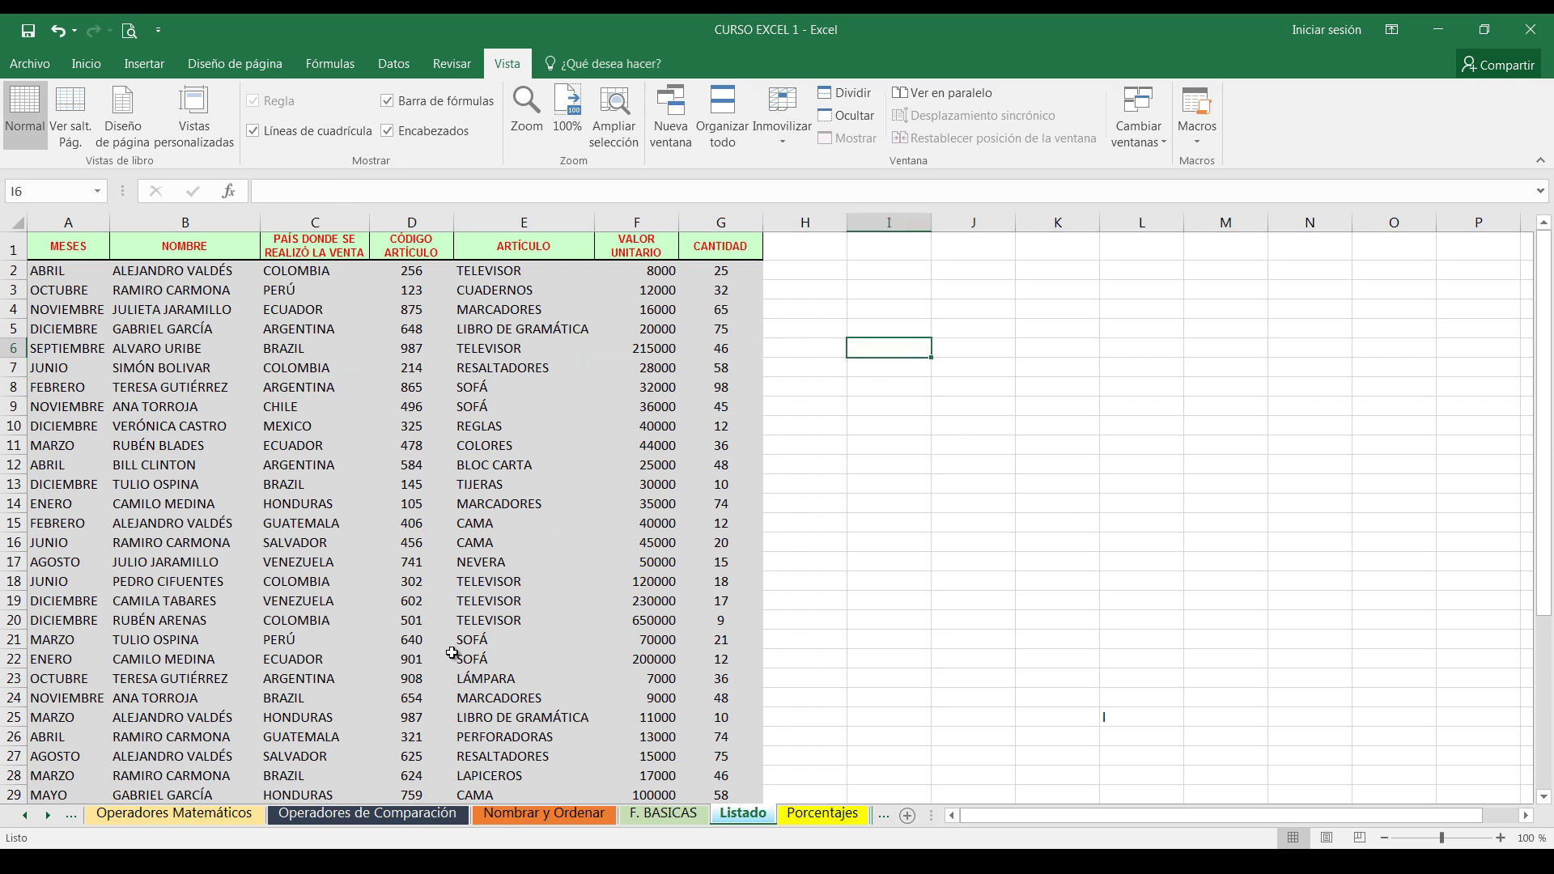
left_click(15, 247)
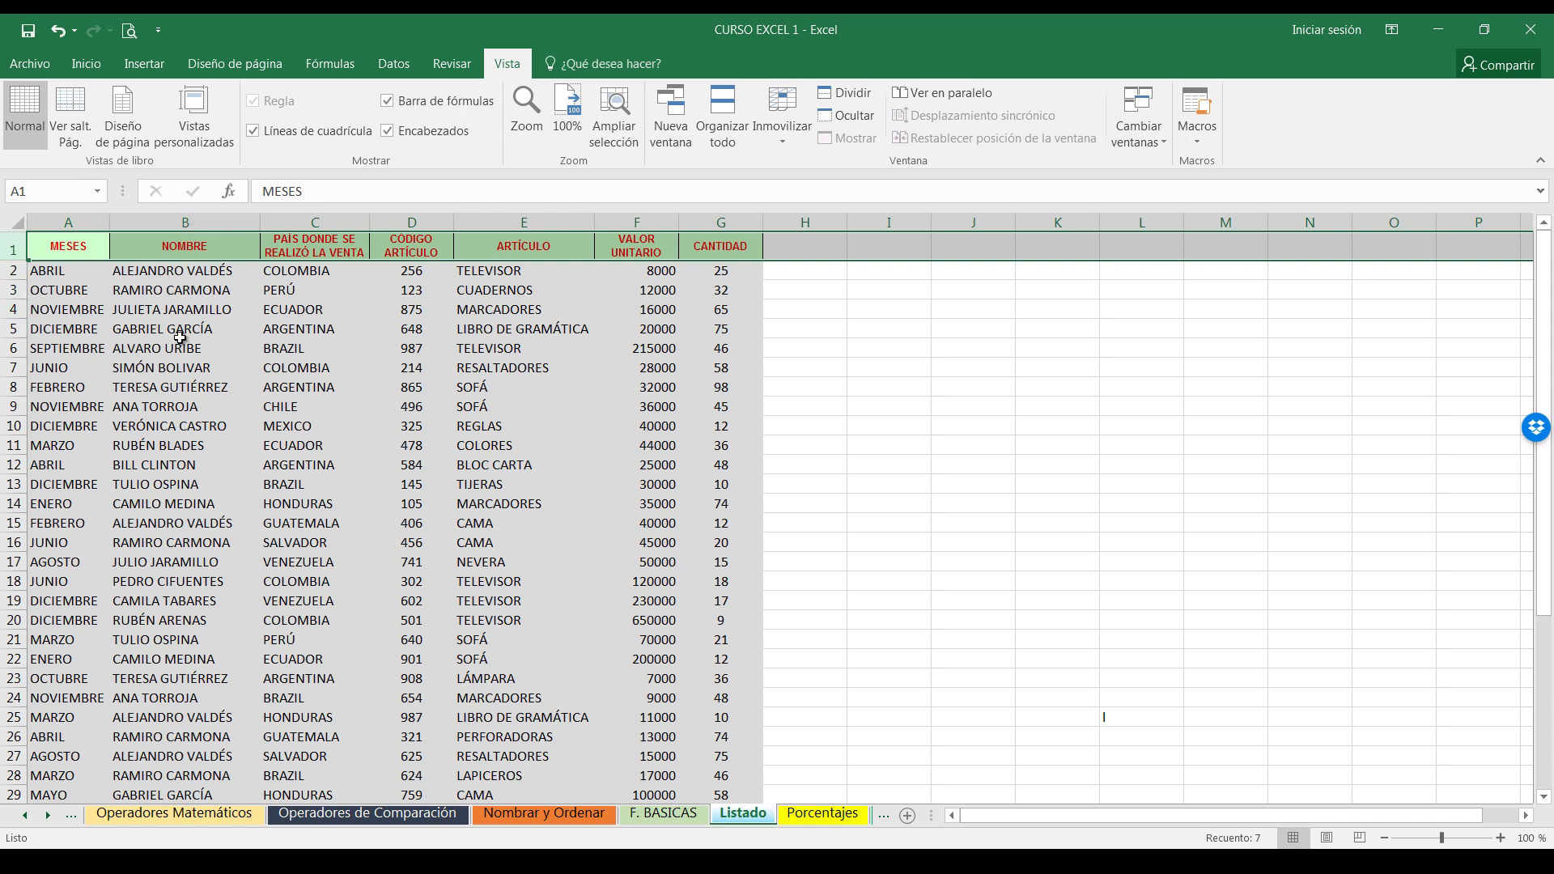
key("alt+w")
key("f")
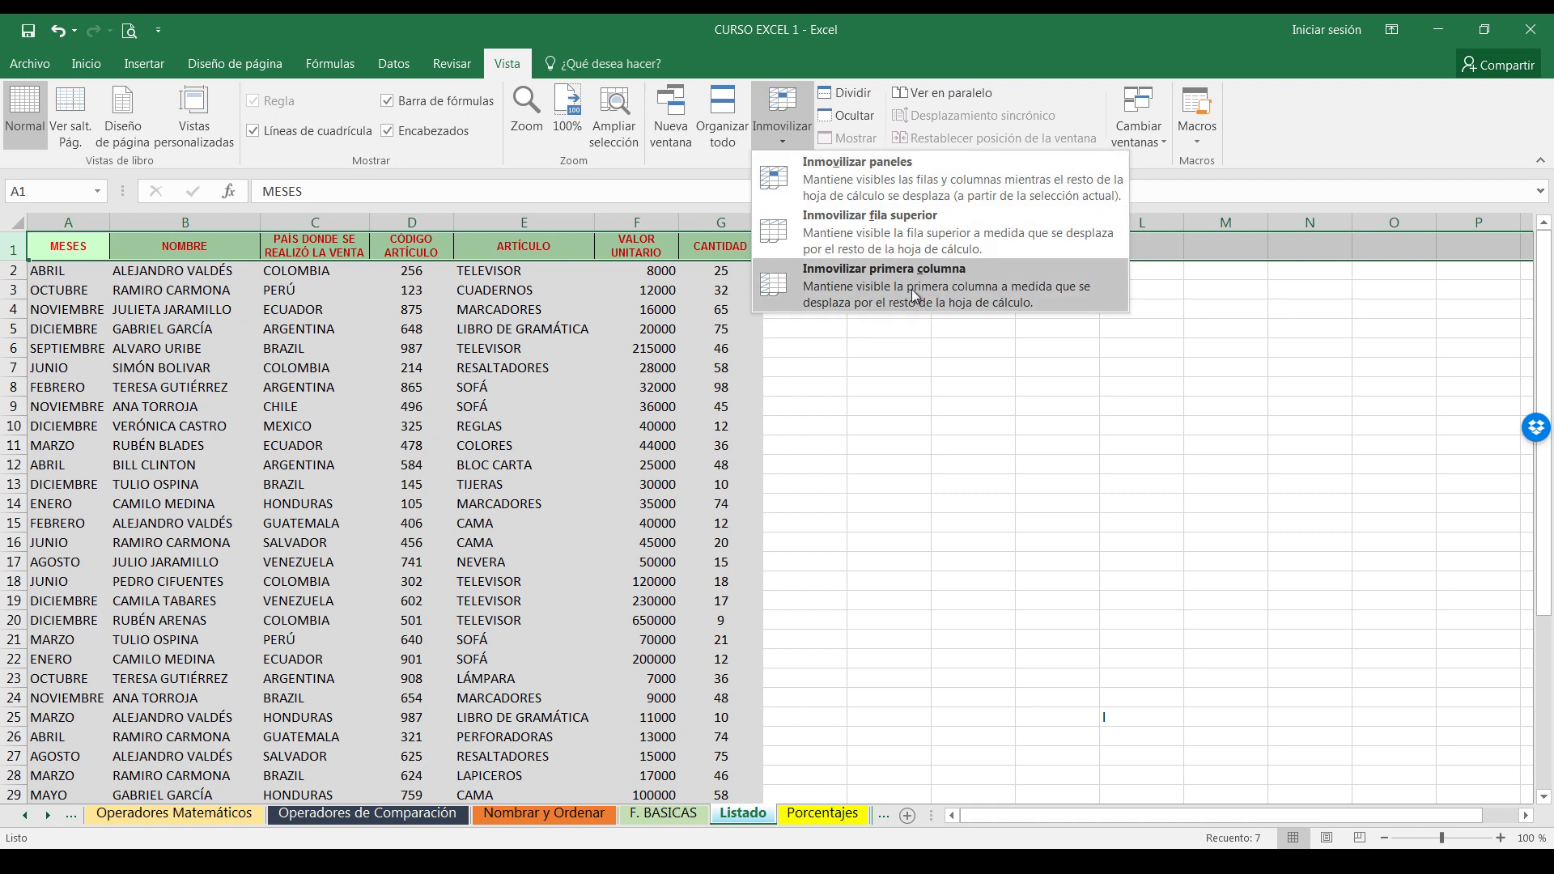
- Close the freeze dropdown and select row 2, rows 1–3, then header row 1
left_click(903, 233)
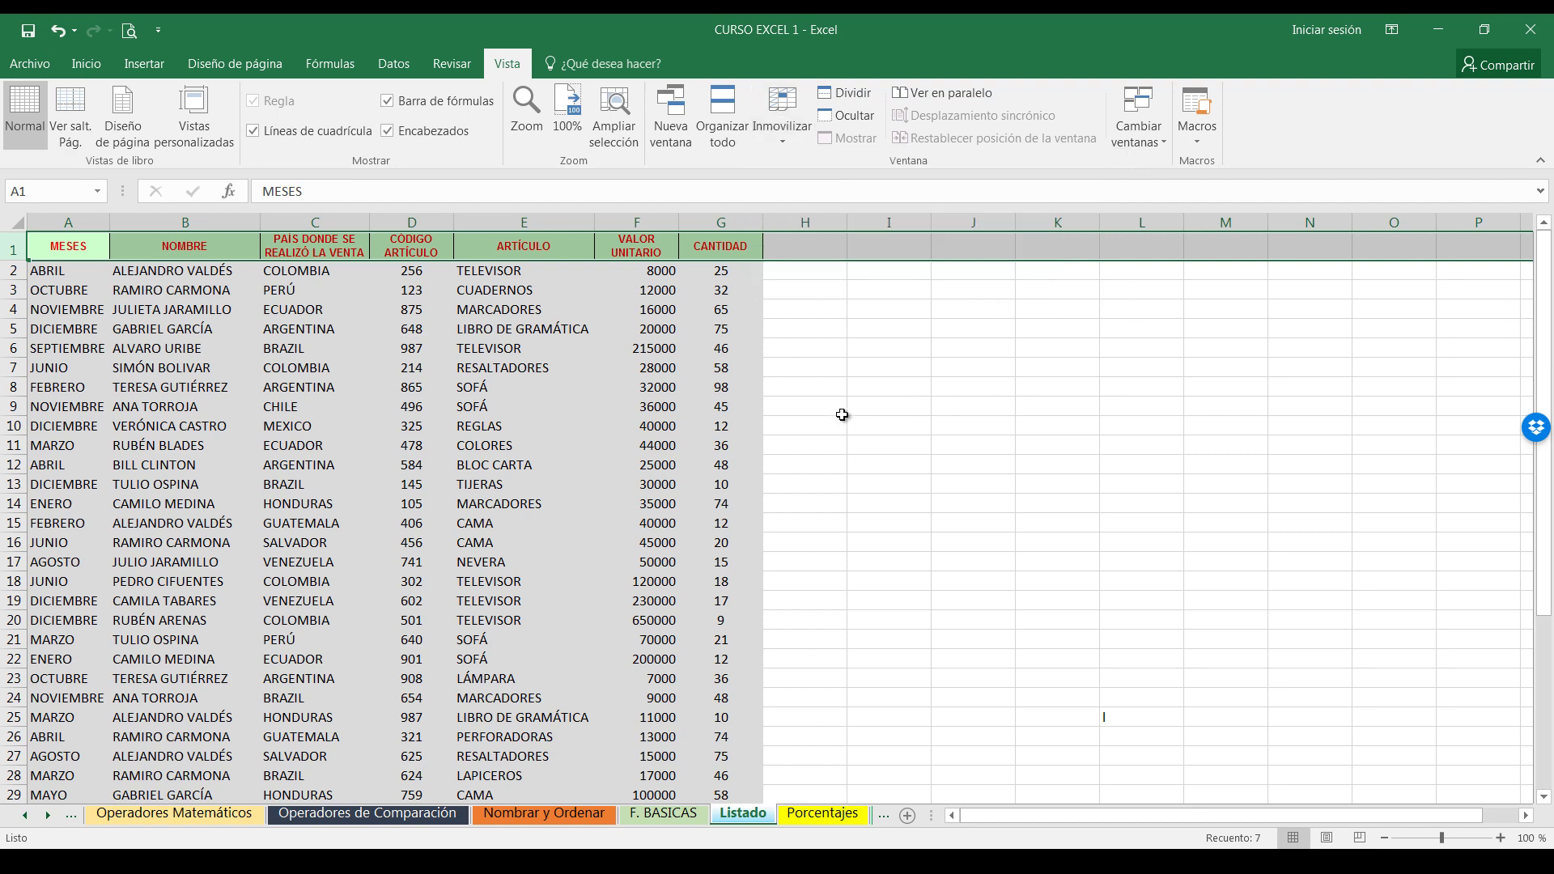
left_click(11, 272)
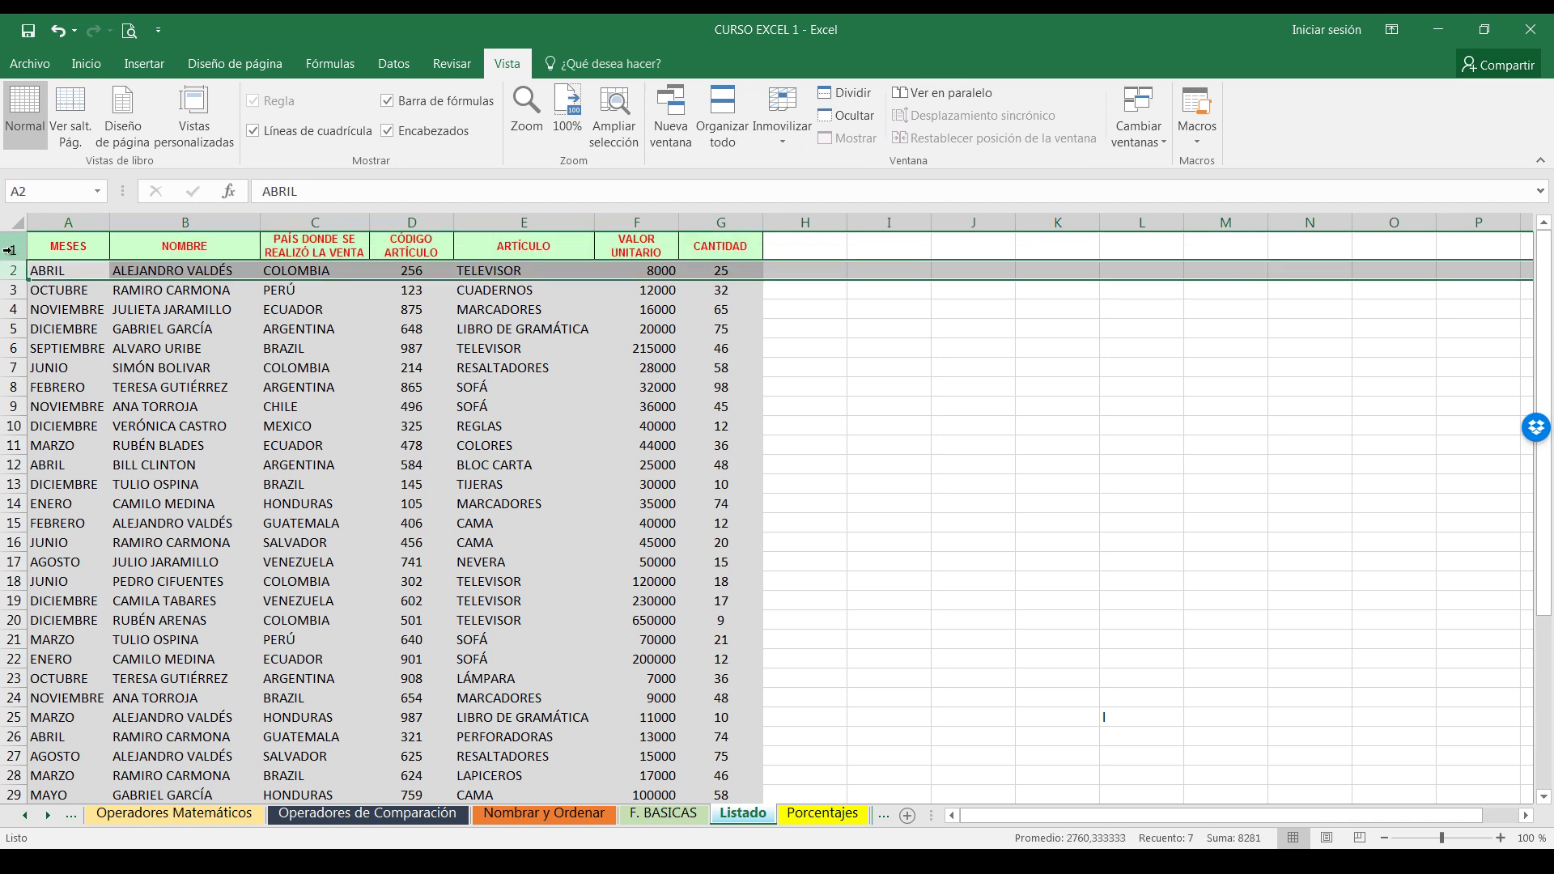
left_click_drag(11, 250, 12, 290)
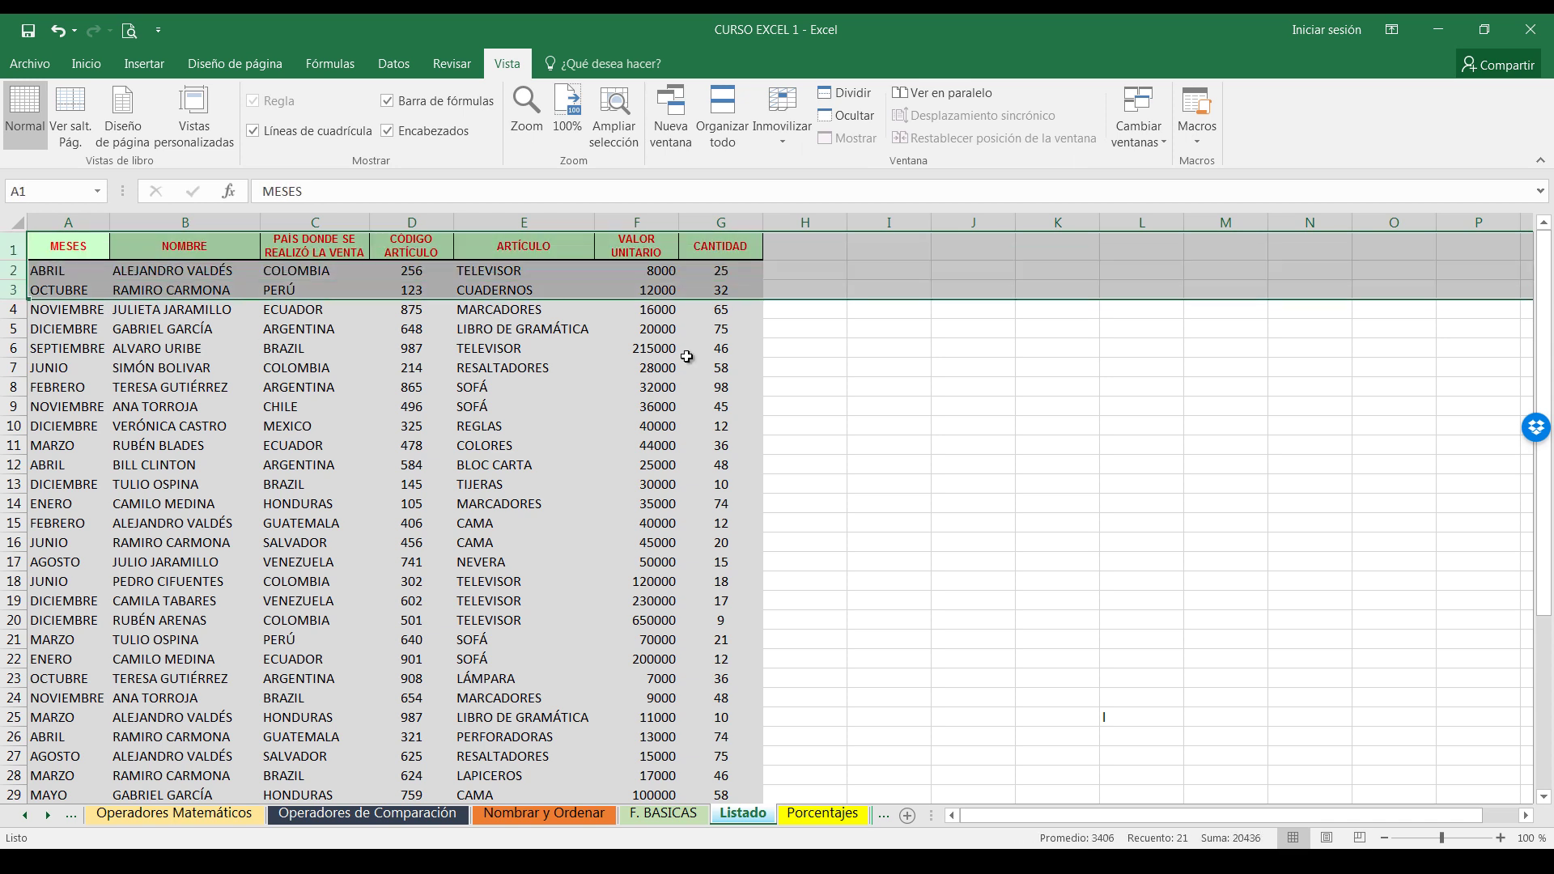
left_click(954, 383)
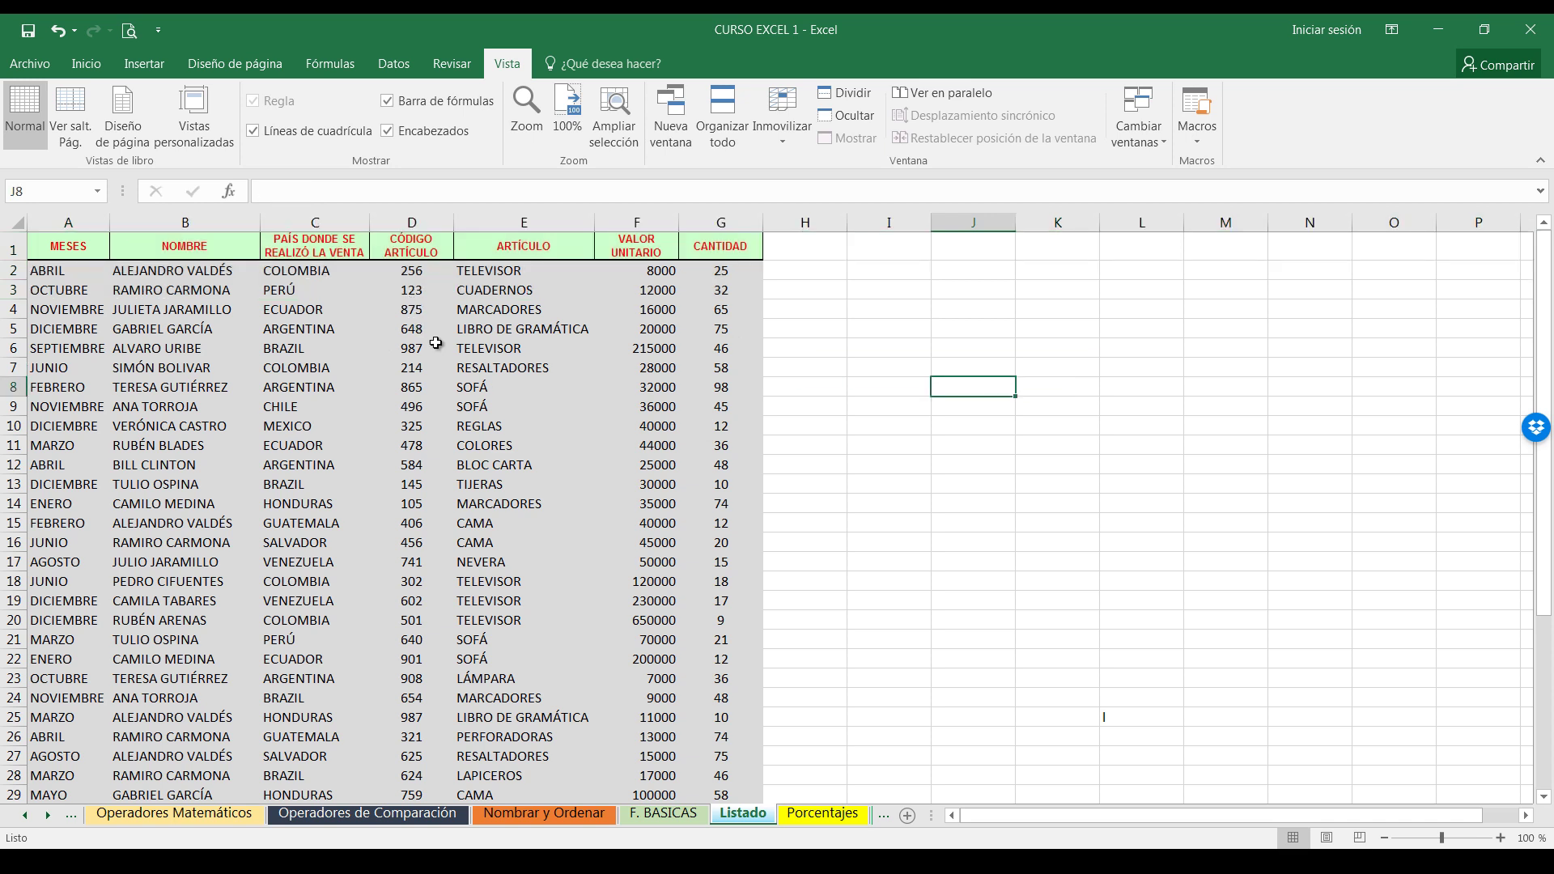
left_click(10, 249)
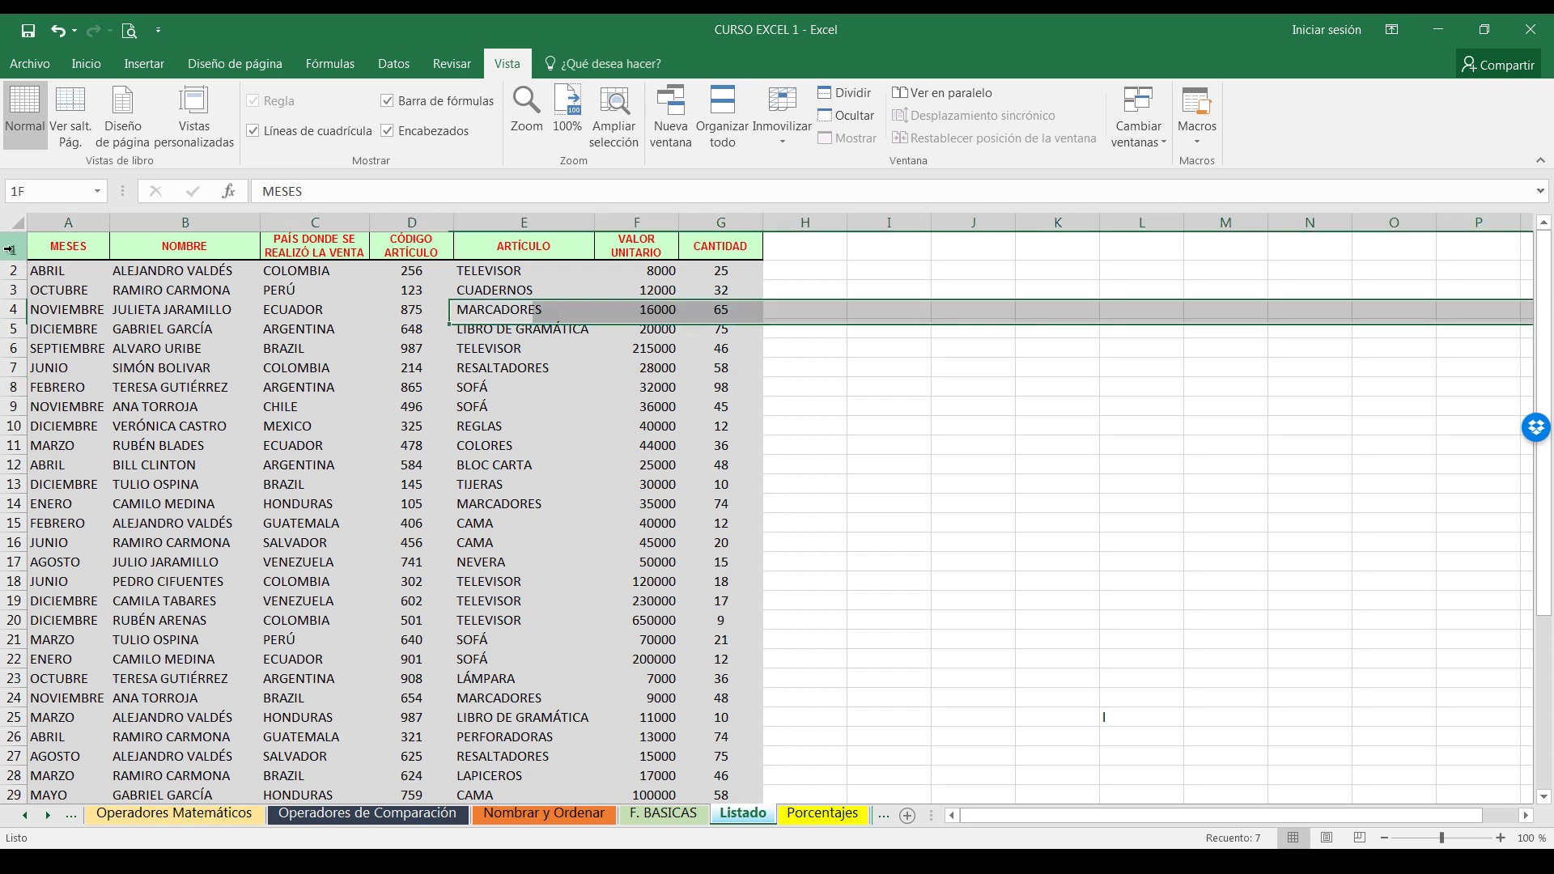
- Step across row 2's cells from A2 to G2 and back to B2
left_click(56, 271)
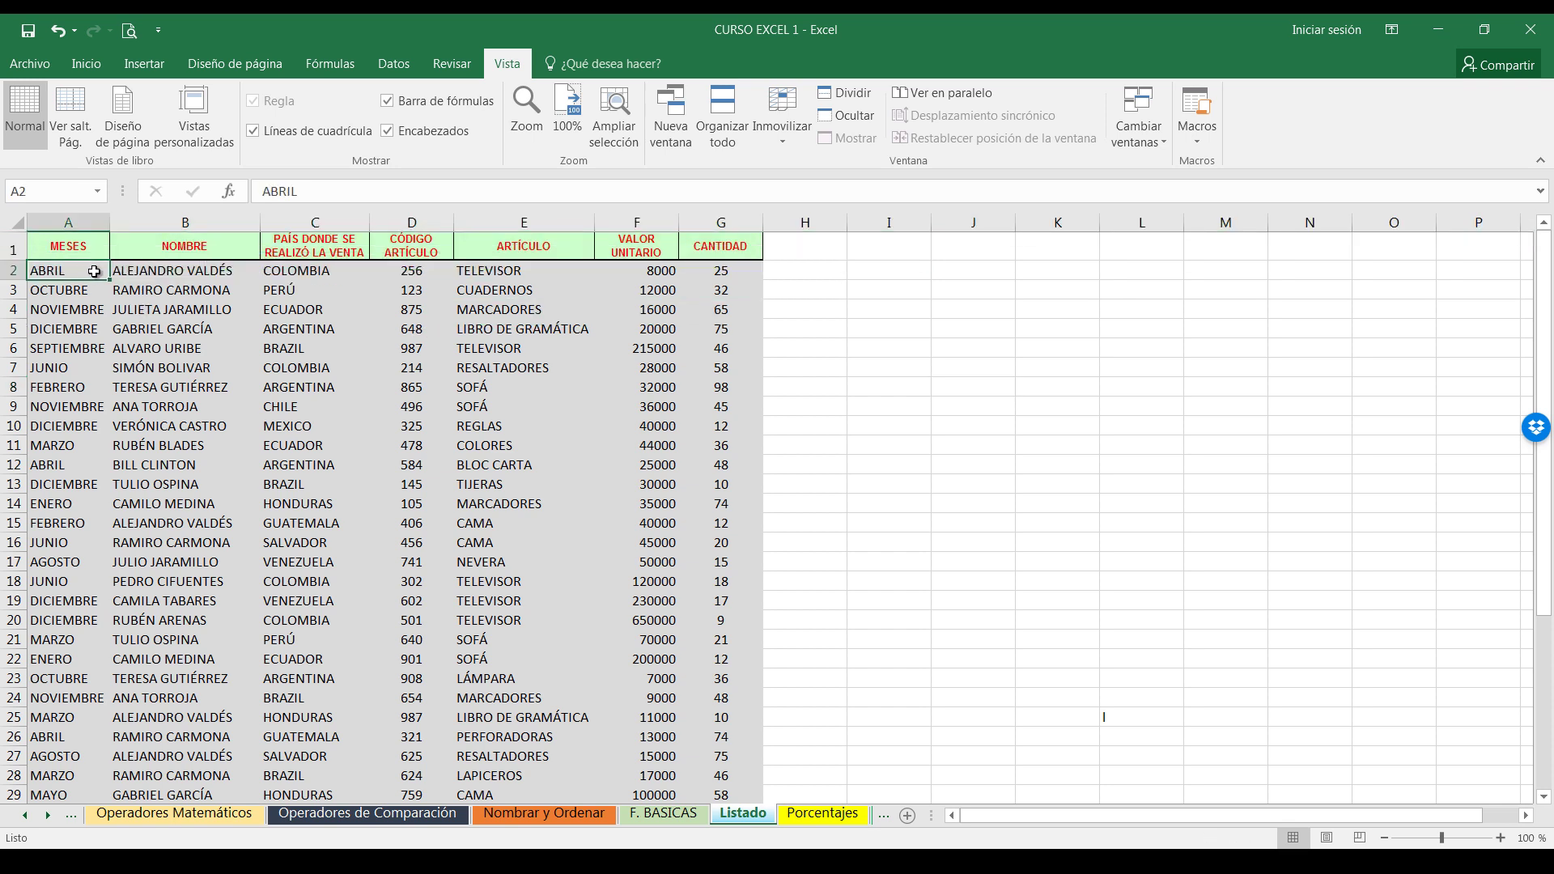
left_click(129, 272)
left_click(357, 279)
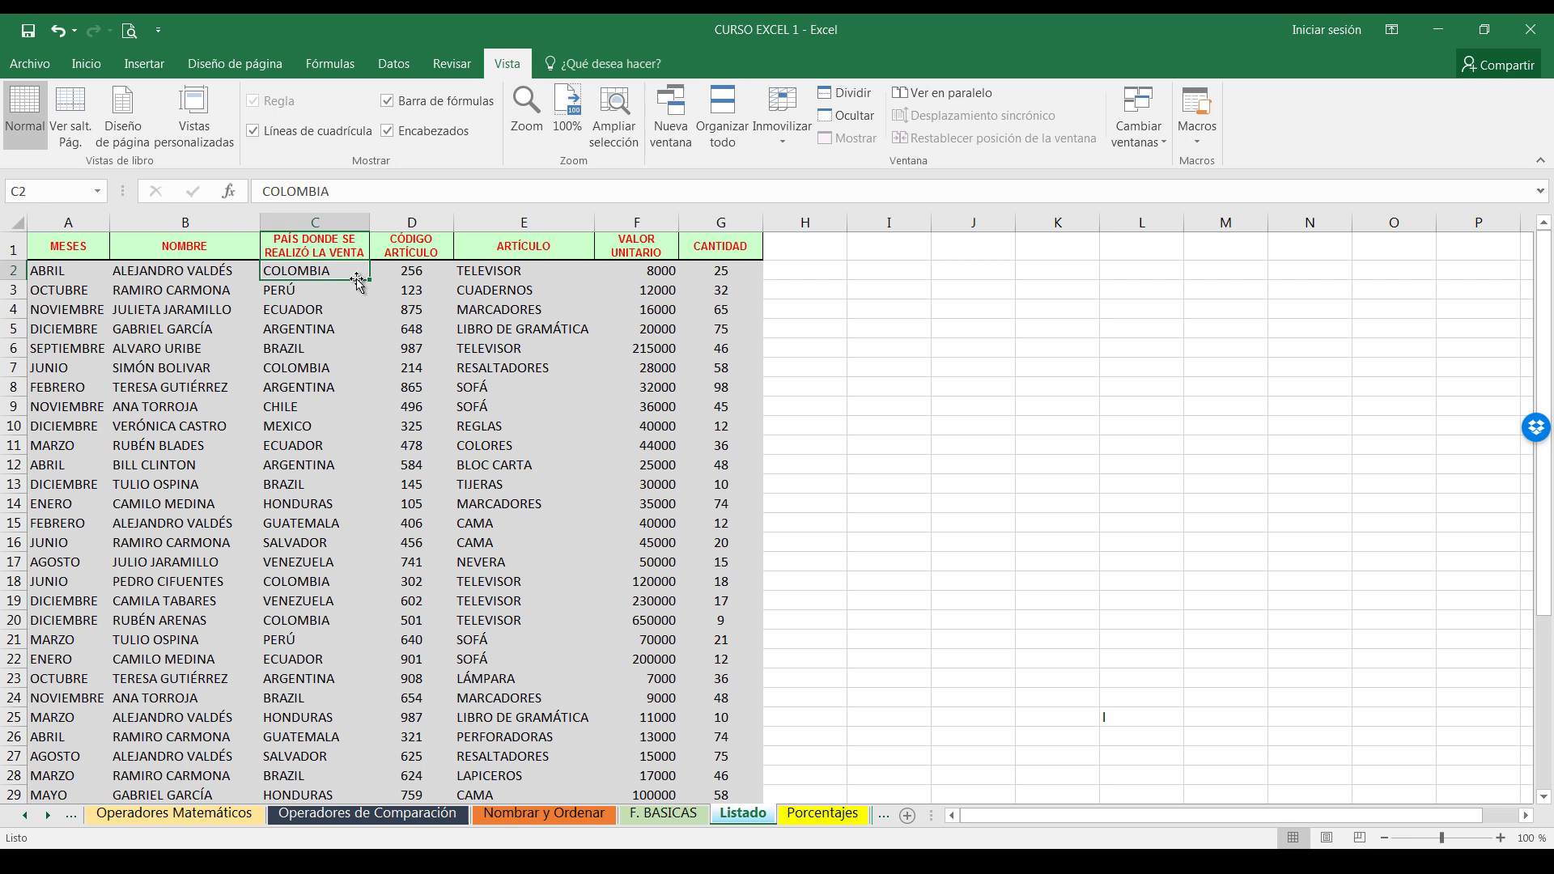
left_click(420, 279)
left_click(495, 275)
left_click(677, 276)
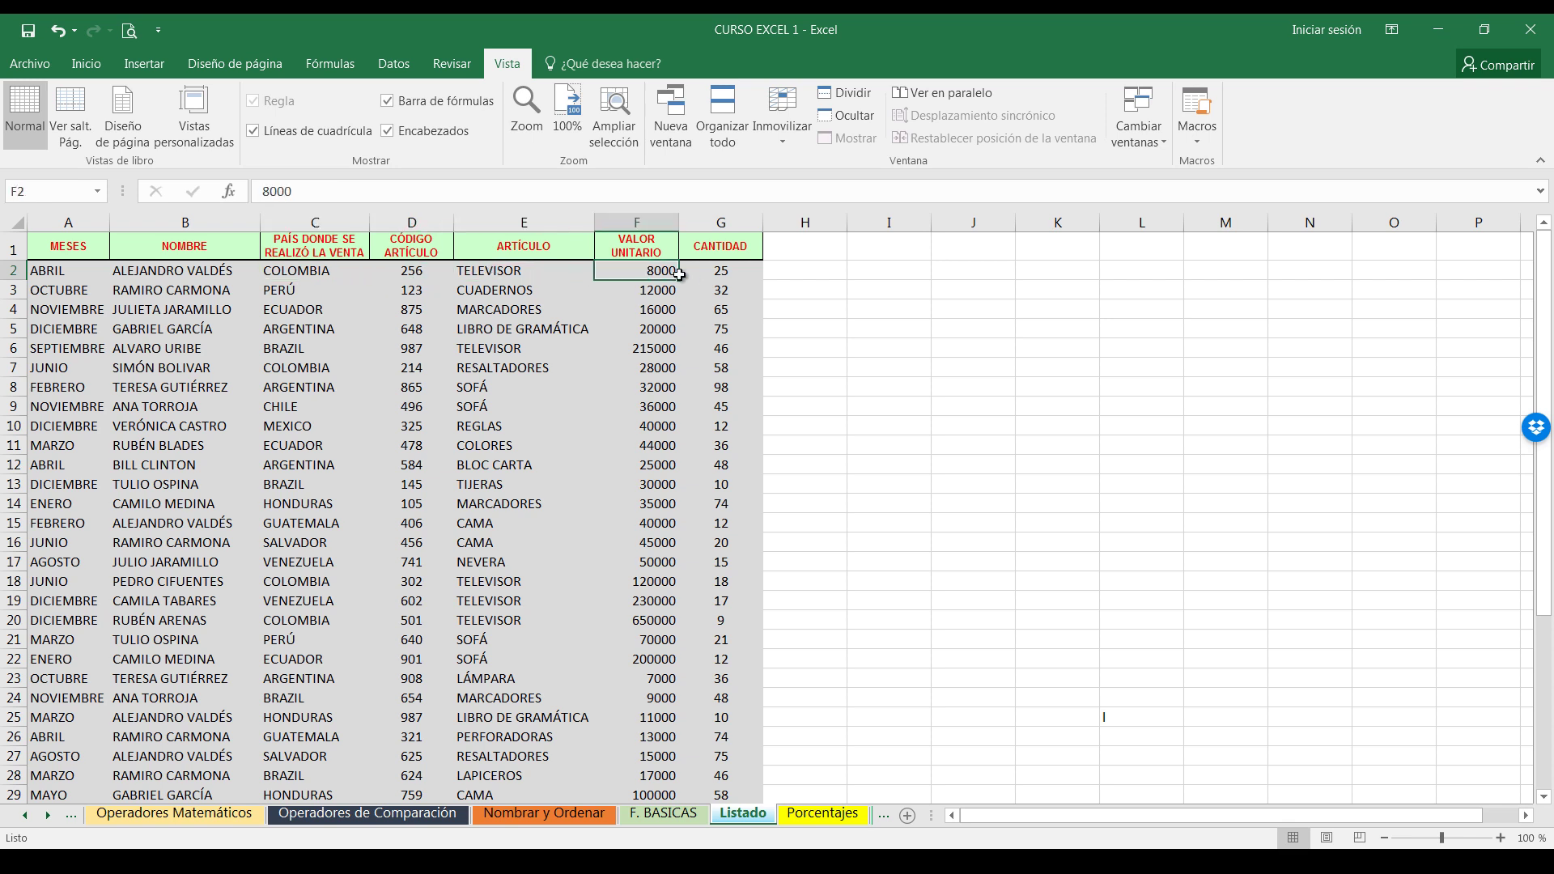
left_click(743, 276)
left_click(530, 275)
left_click(333, 274)
left_click(185, 275)
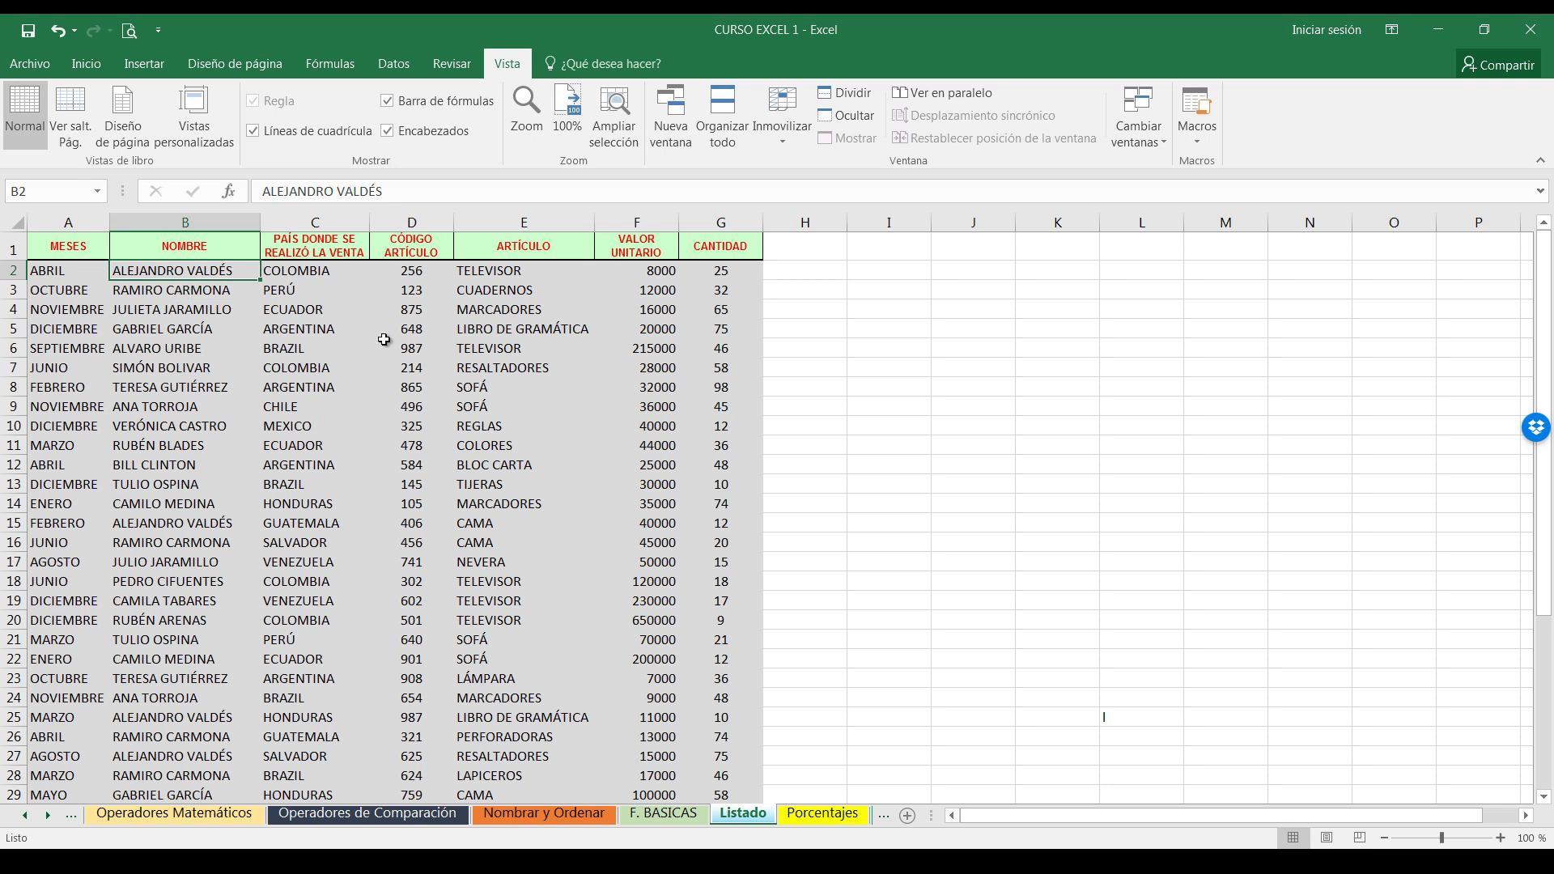
- Select columns A, B and C, then cells down column C from C2 to C10
left_click(85, 242)
key("ctrl+shift+Down")
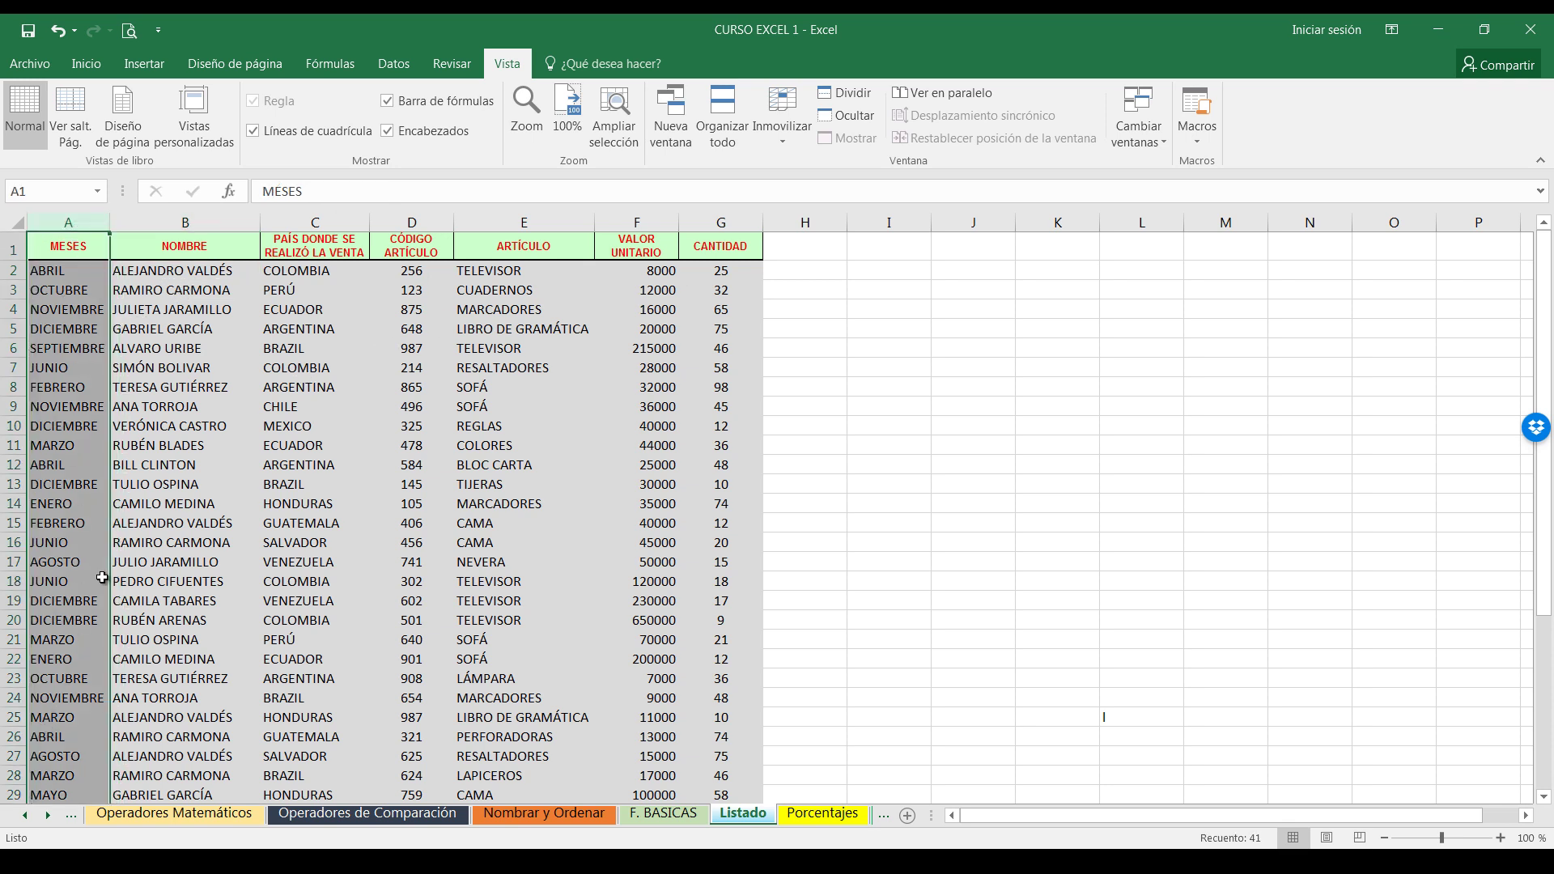
left_click(185, 218)
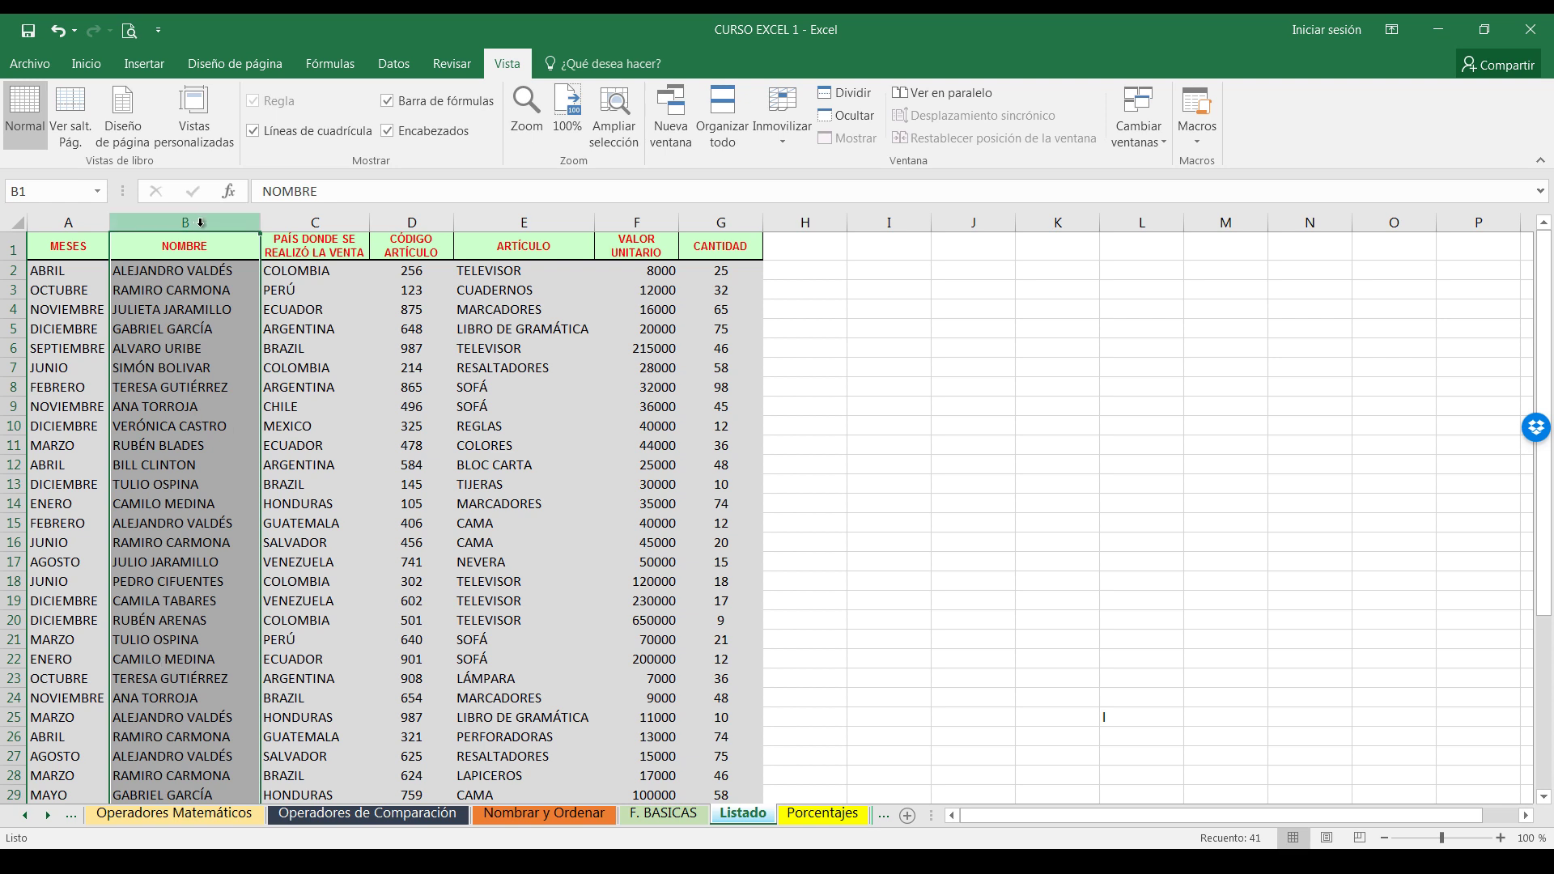
left_click(318, 228)
left_click(303, 270)
left_click(303, 309)
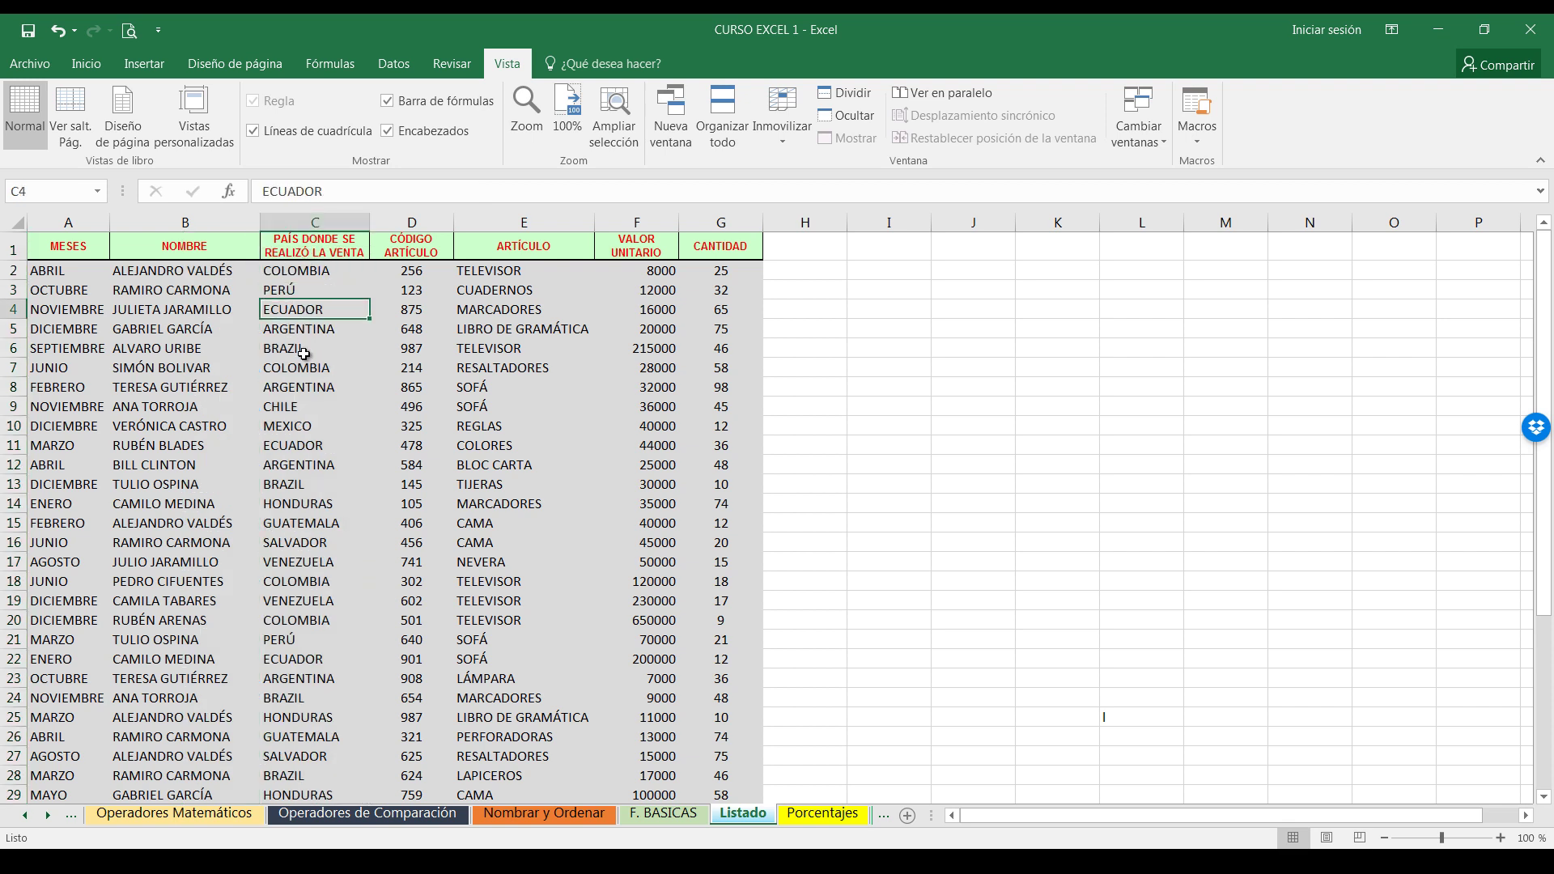
left_click(303, 367)
left_click(304, 387)
left_click(304, 426)
left_click(303, 329)
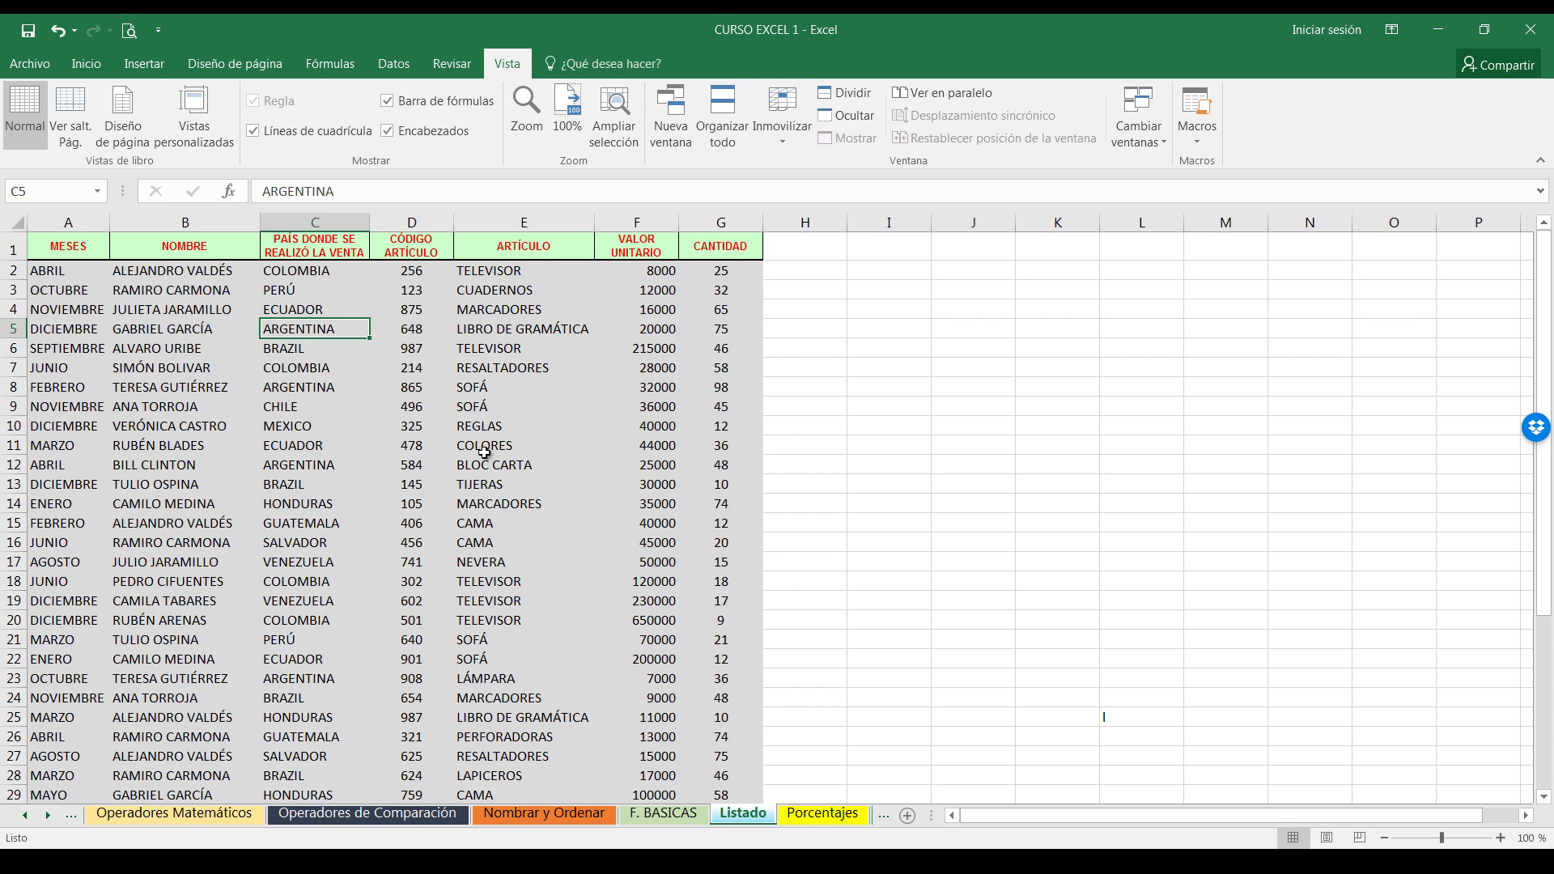
- Open and close the Inmovilizar dropdown twice without freezing, then select cell C2
left_click(890, 360)
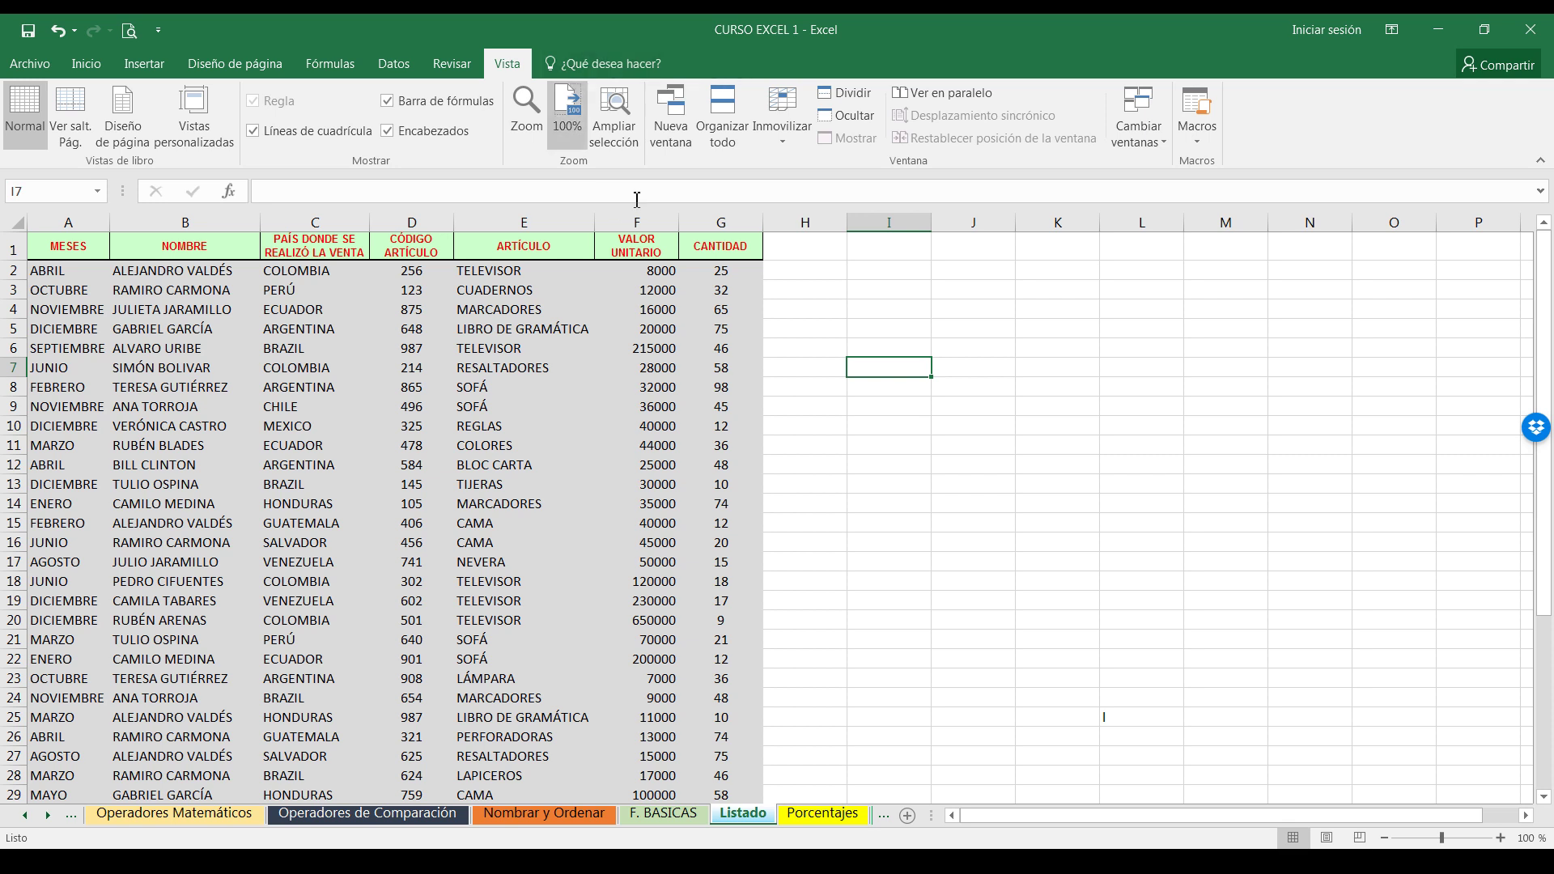
left_click(792, 139)
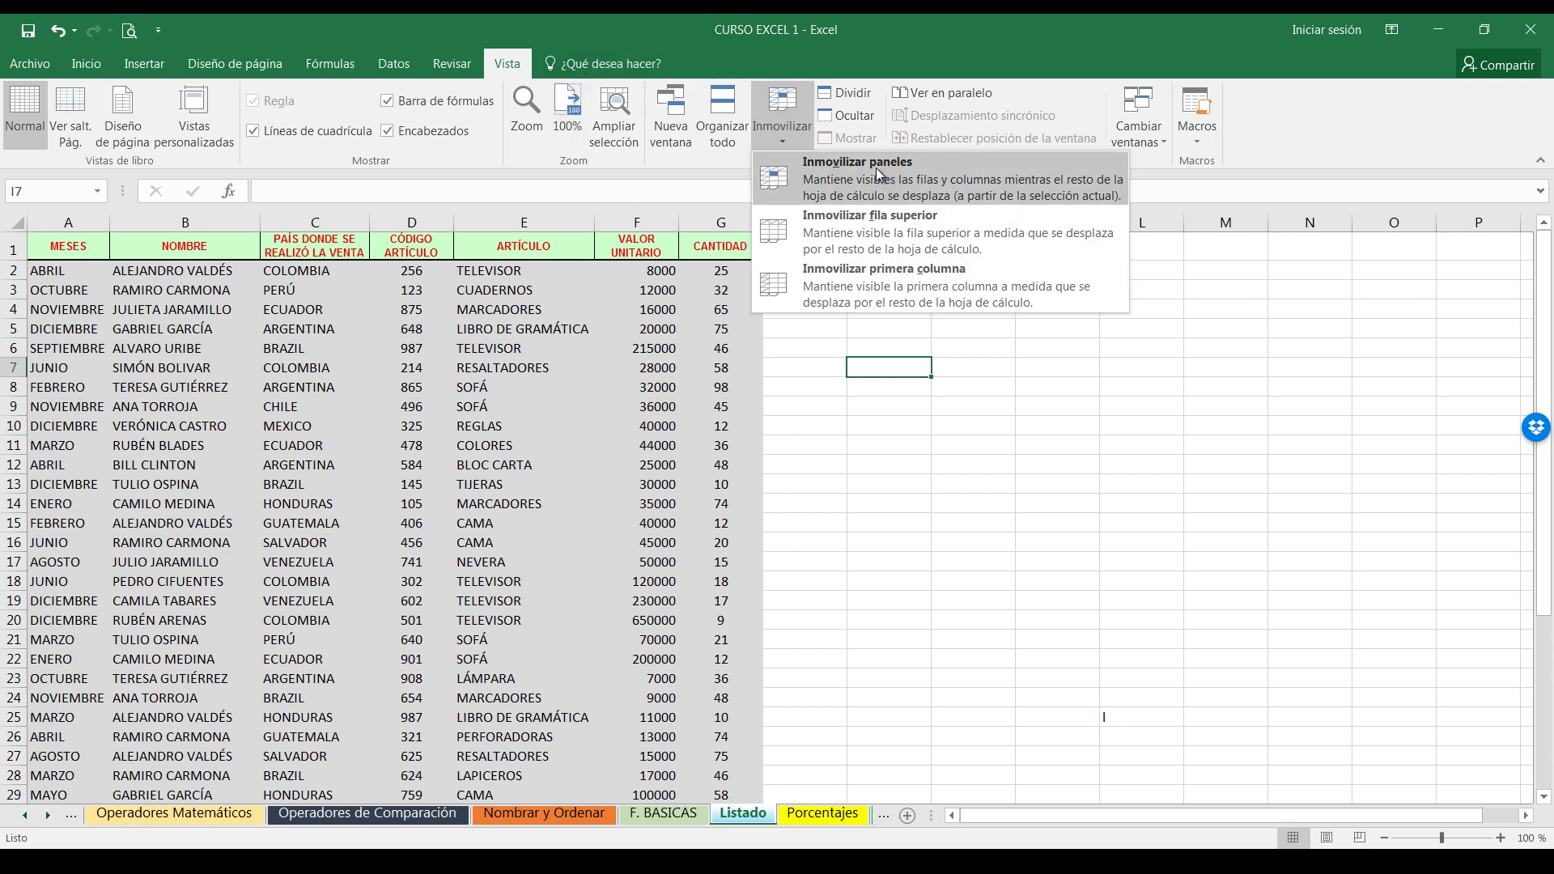
left_click(913, 495)
left_click(783, 138)
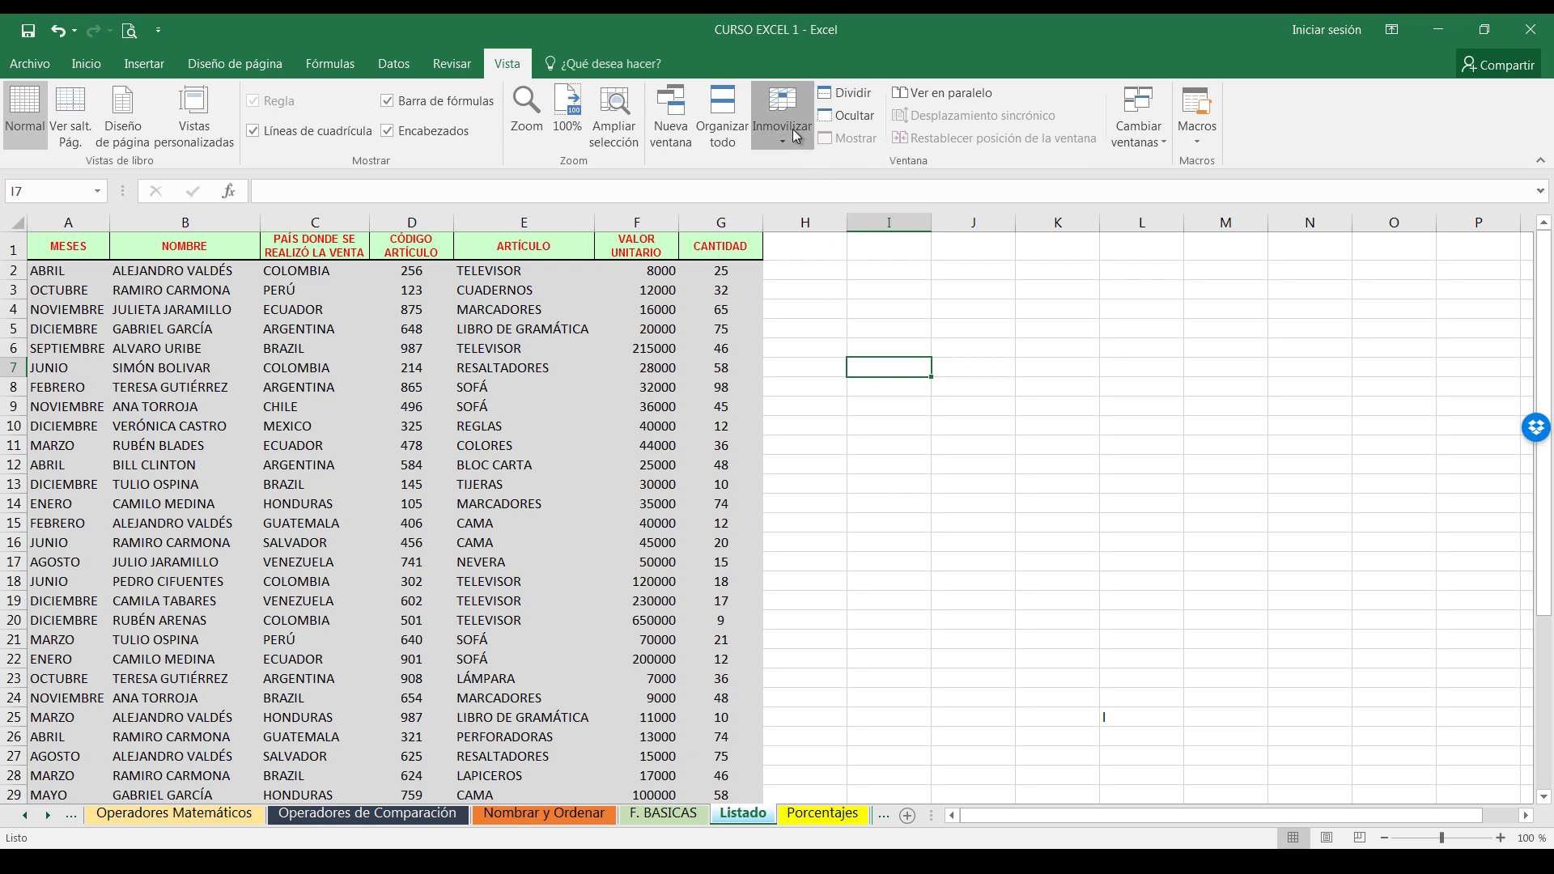
left_click(587, 466)
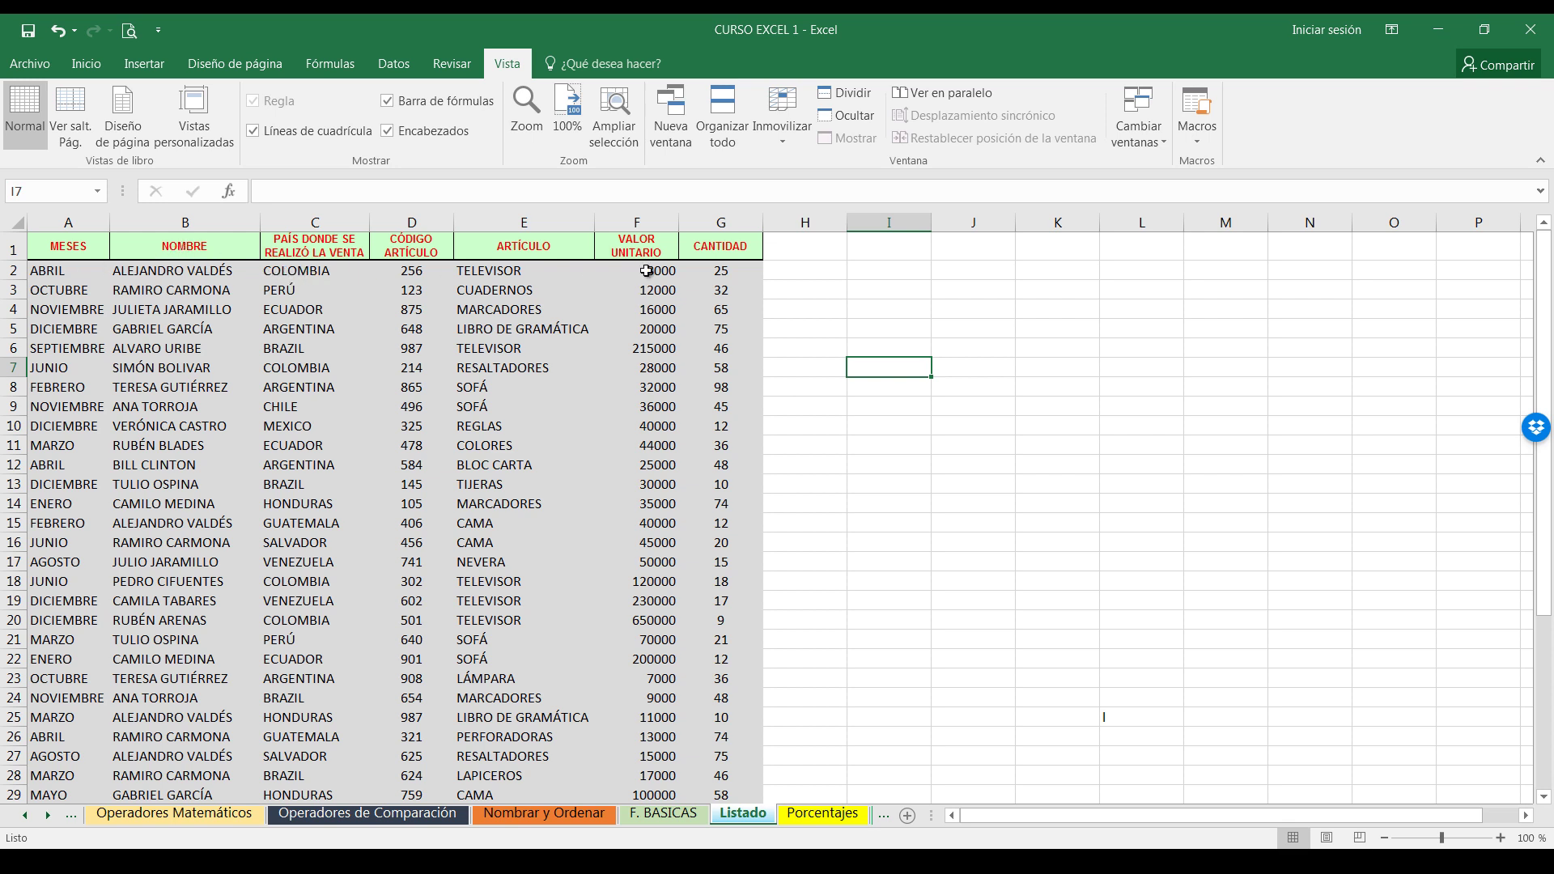
left_click(296, 273)
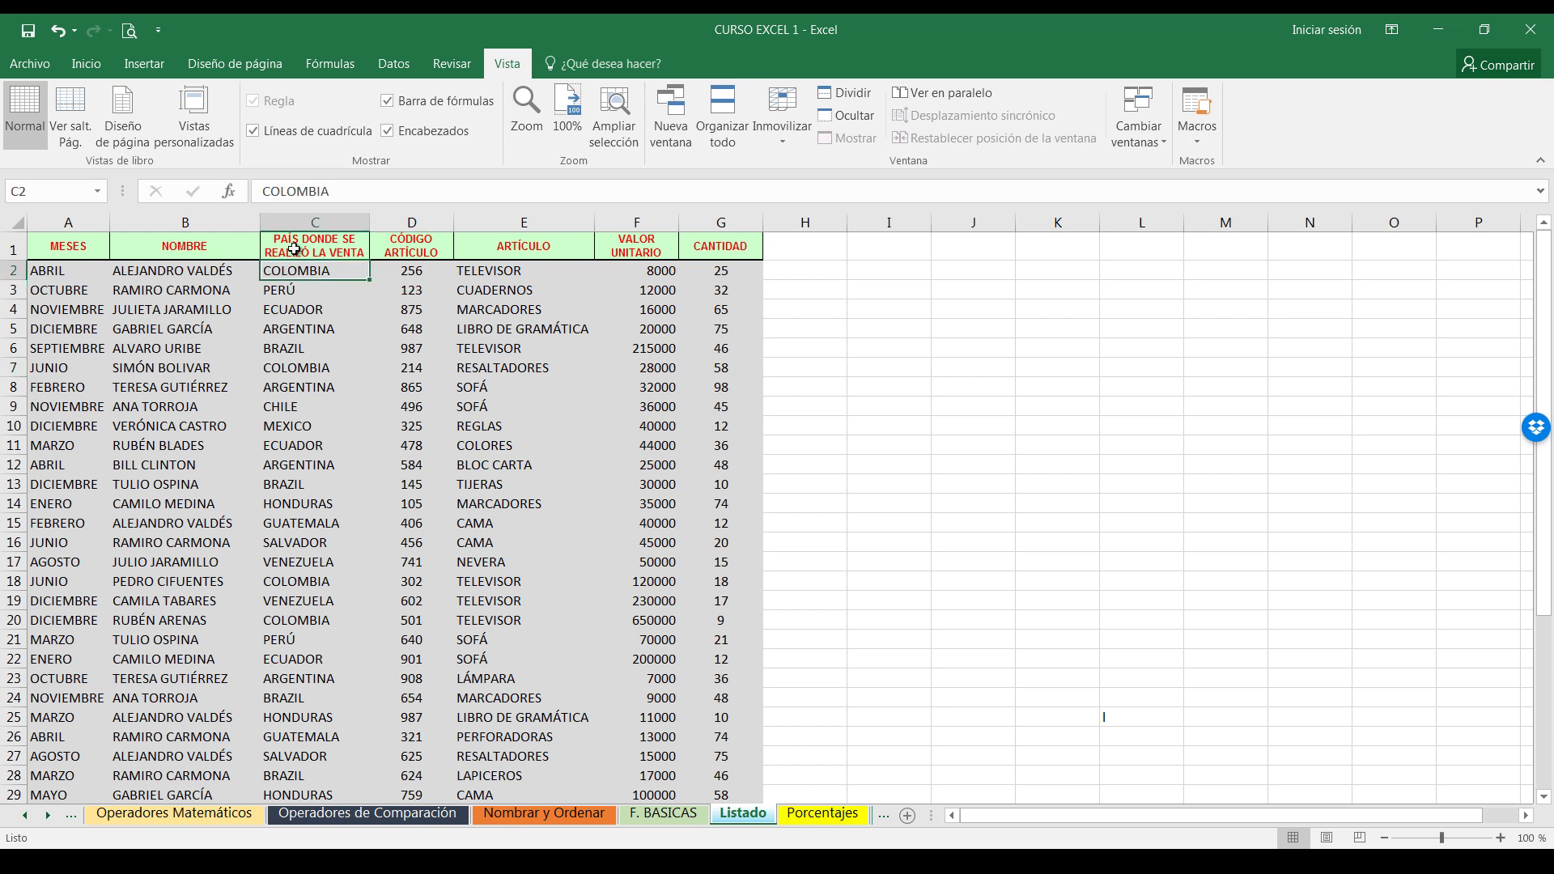
- Freeze the top header row with Inmovilizar fila superior and clear the selection
left_click(781, 142)
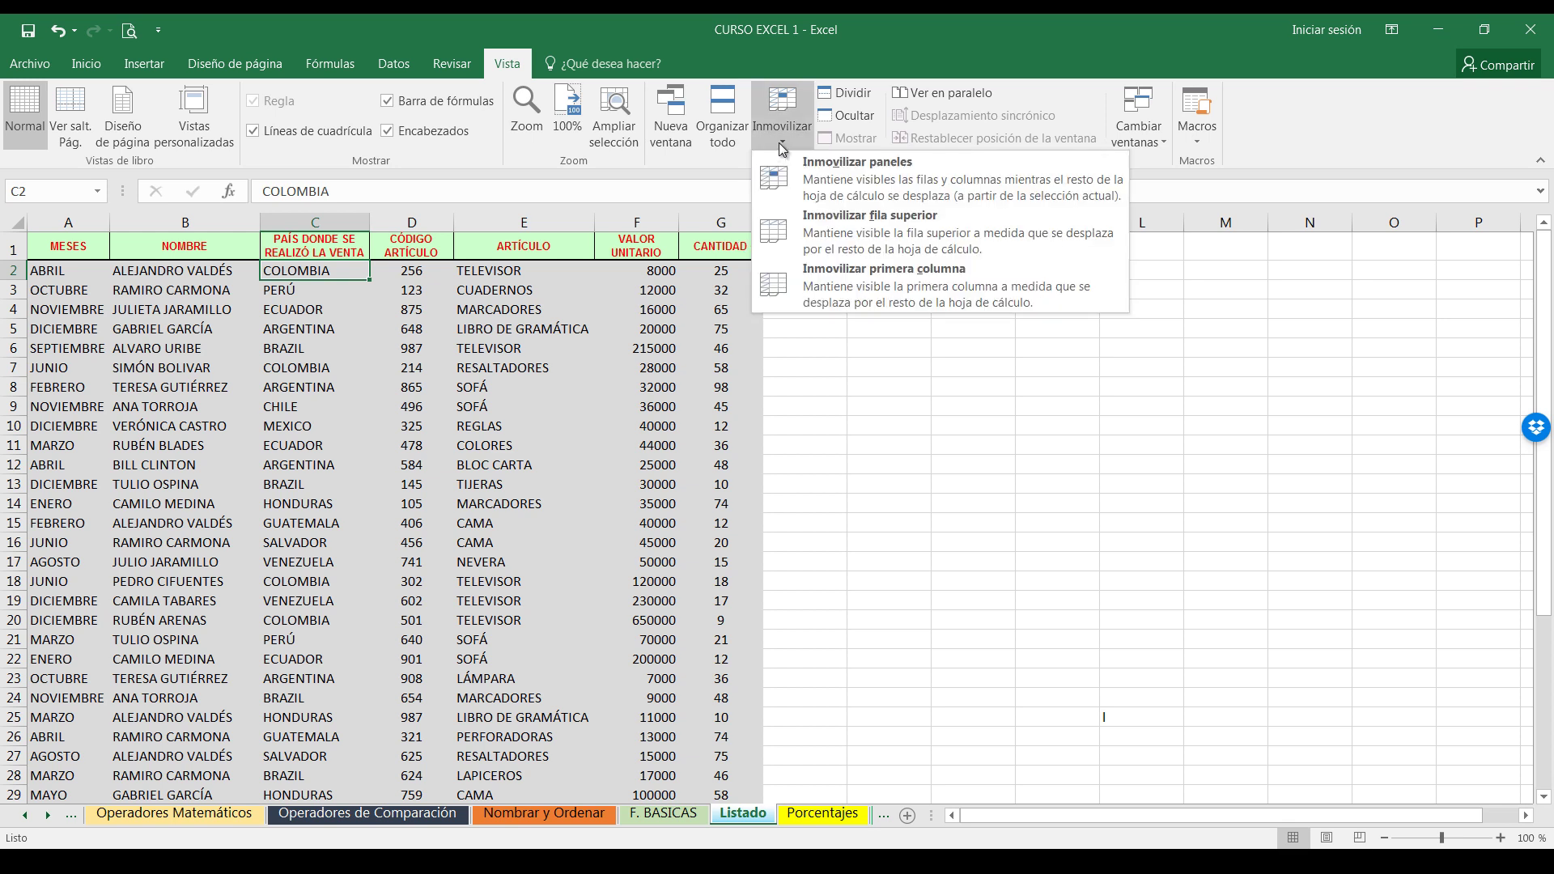
left_click(852, 235)
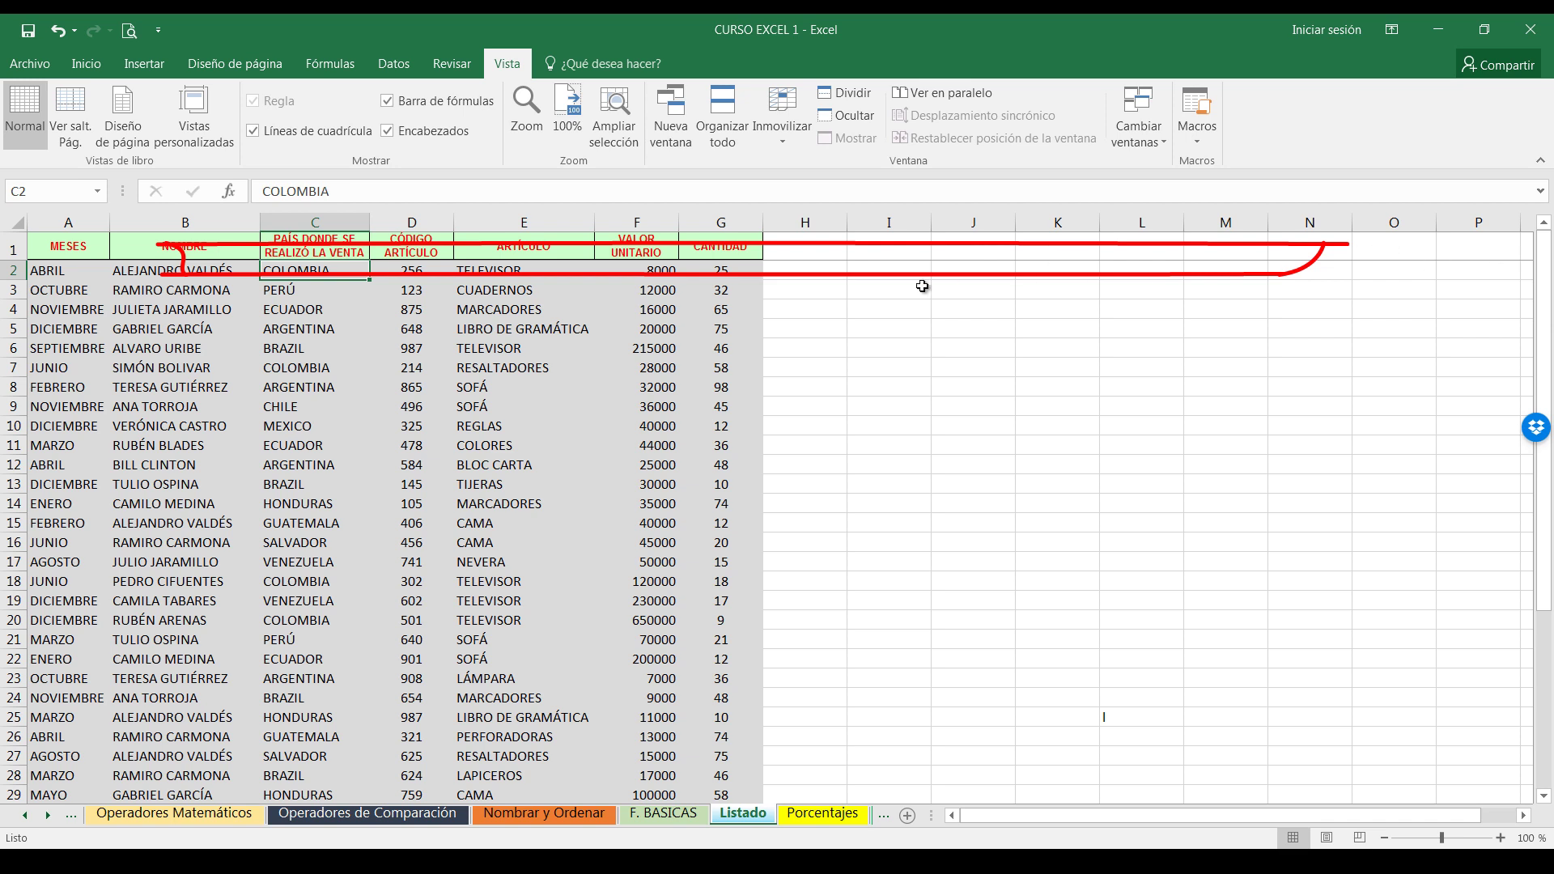
left_click(856, 482)
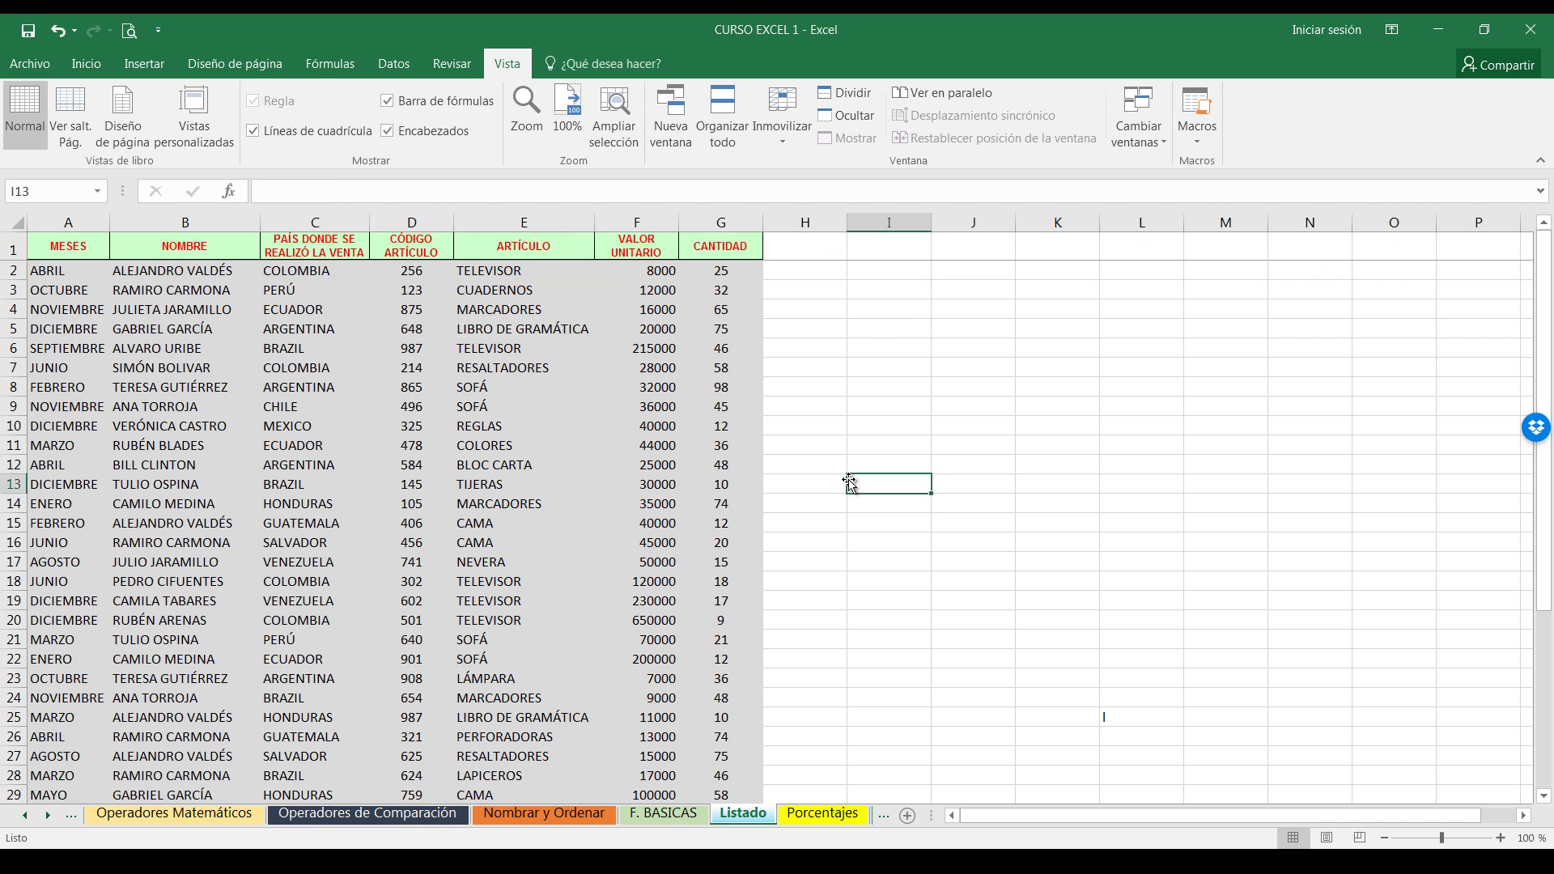
- Scroll down and right through the sheet to check the header row stays fixed
left_click_drag(1540, 646, 1551, 776)
left_click(1545, 796)
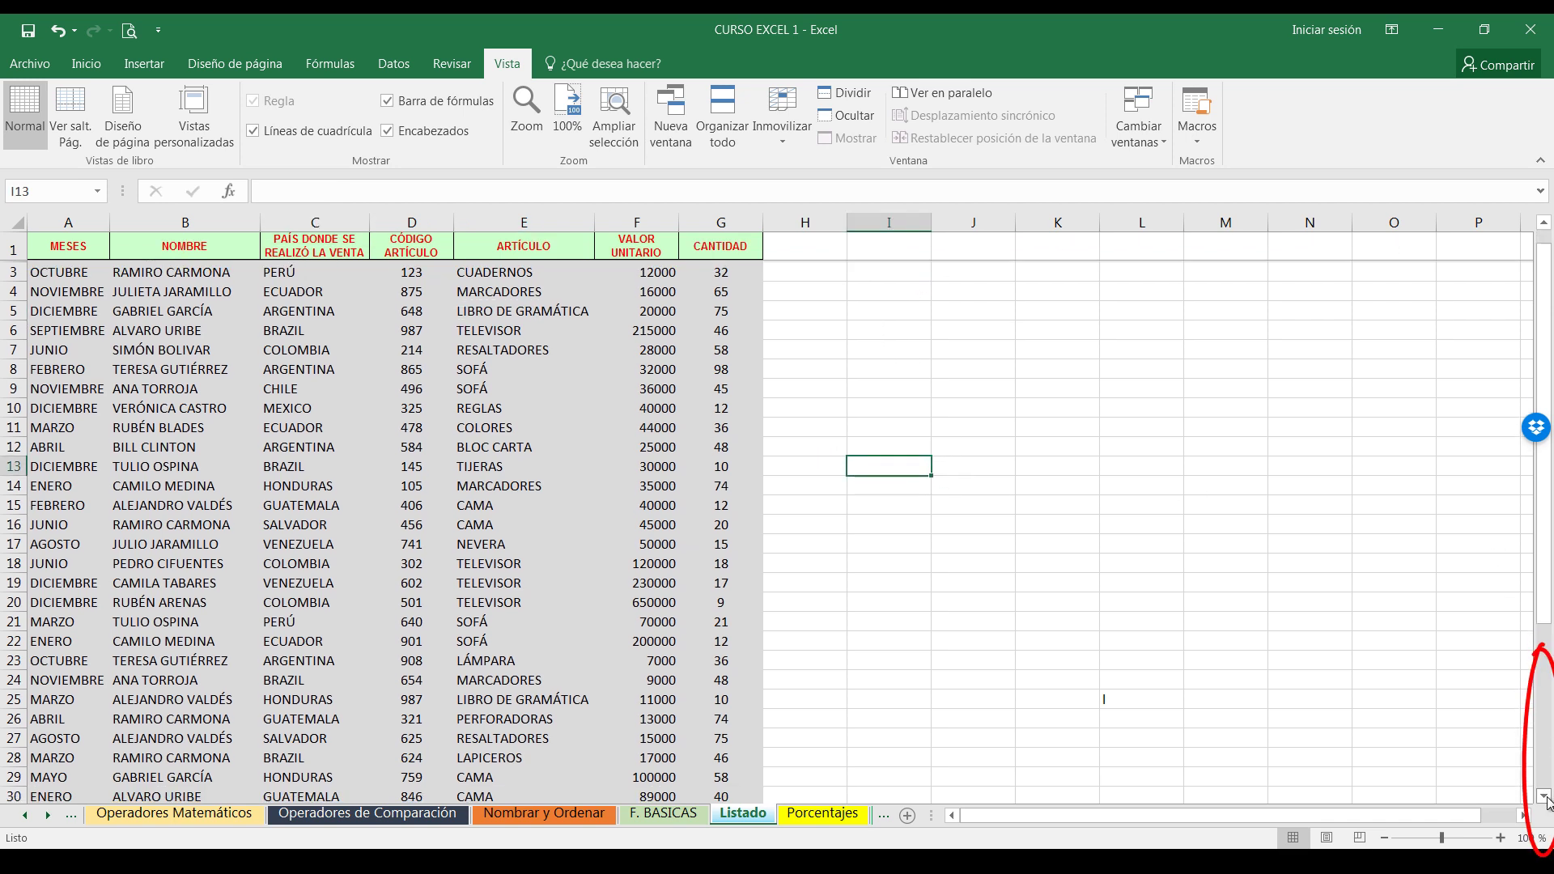
left_click(1545, 797)
left_click(1546, 797)
left_click(1546, 796)
left_click(1545, 797)
left_click(1545, 797)
left_click(1545, 796)
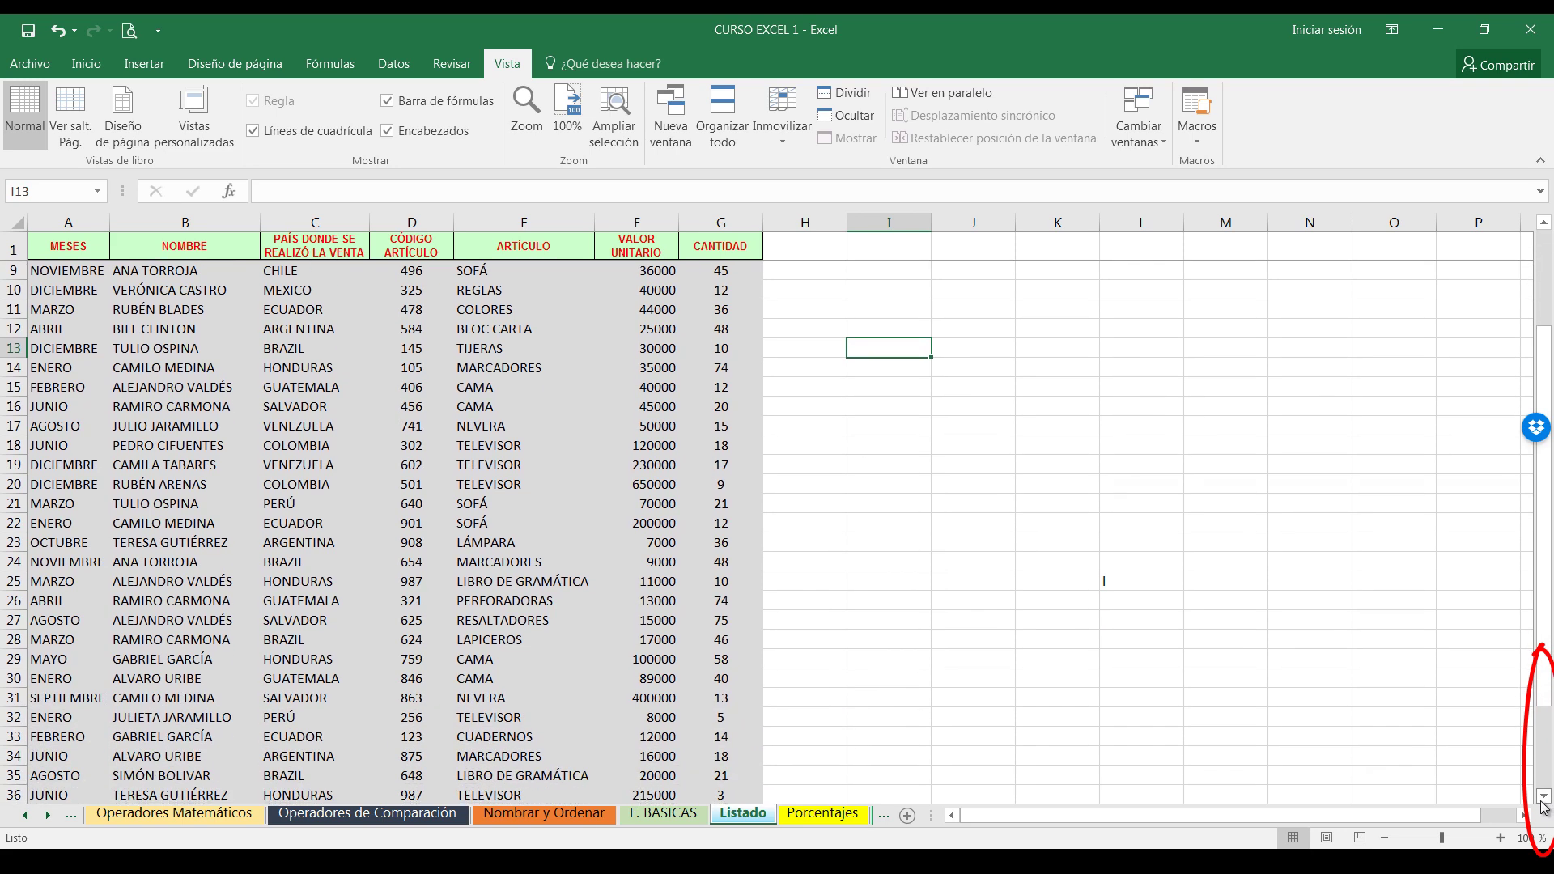
left_click(1545, 796)
left_click(1545, 796)
left_click(1545, 797)
left_click(1545, 797)
left_click(1523, 815)
left_click(1525, 815)
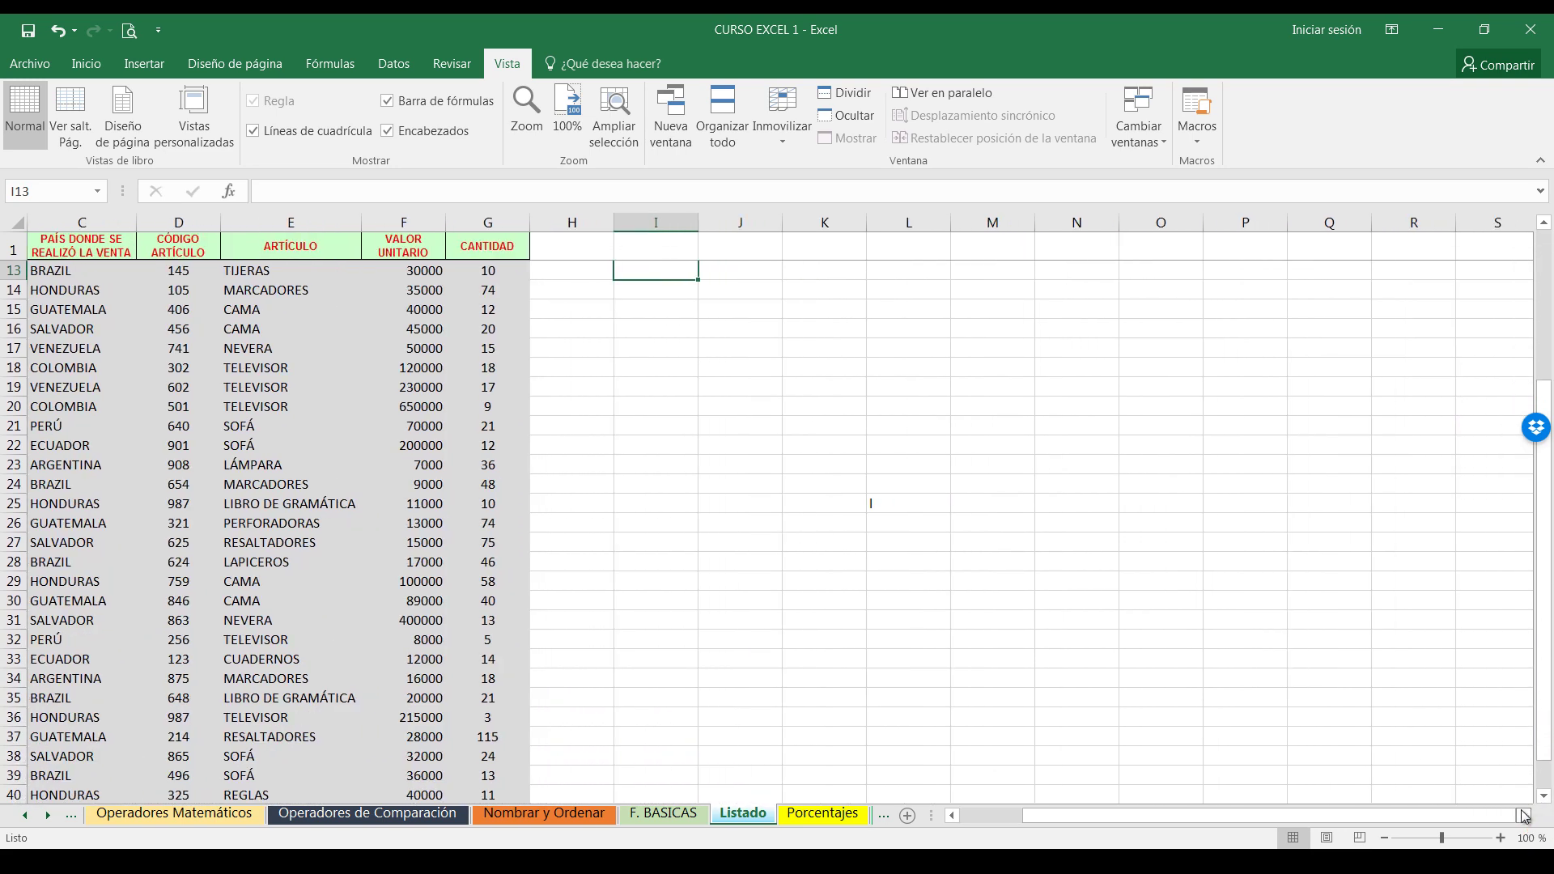
- Return the view to the table's top-left and open the Inmovilizar dropdown
left_click(1545, 796)
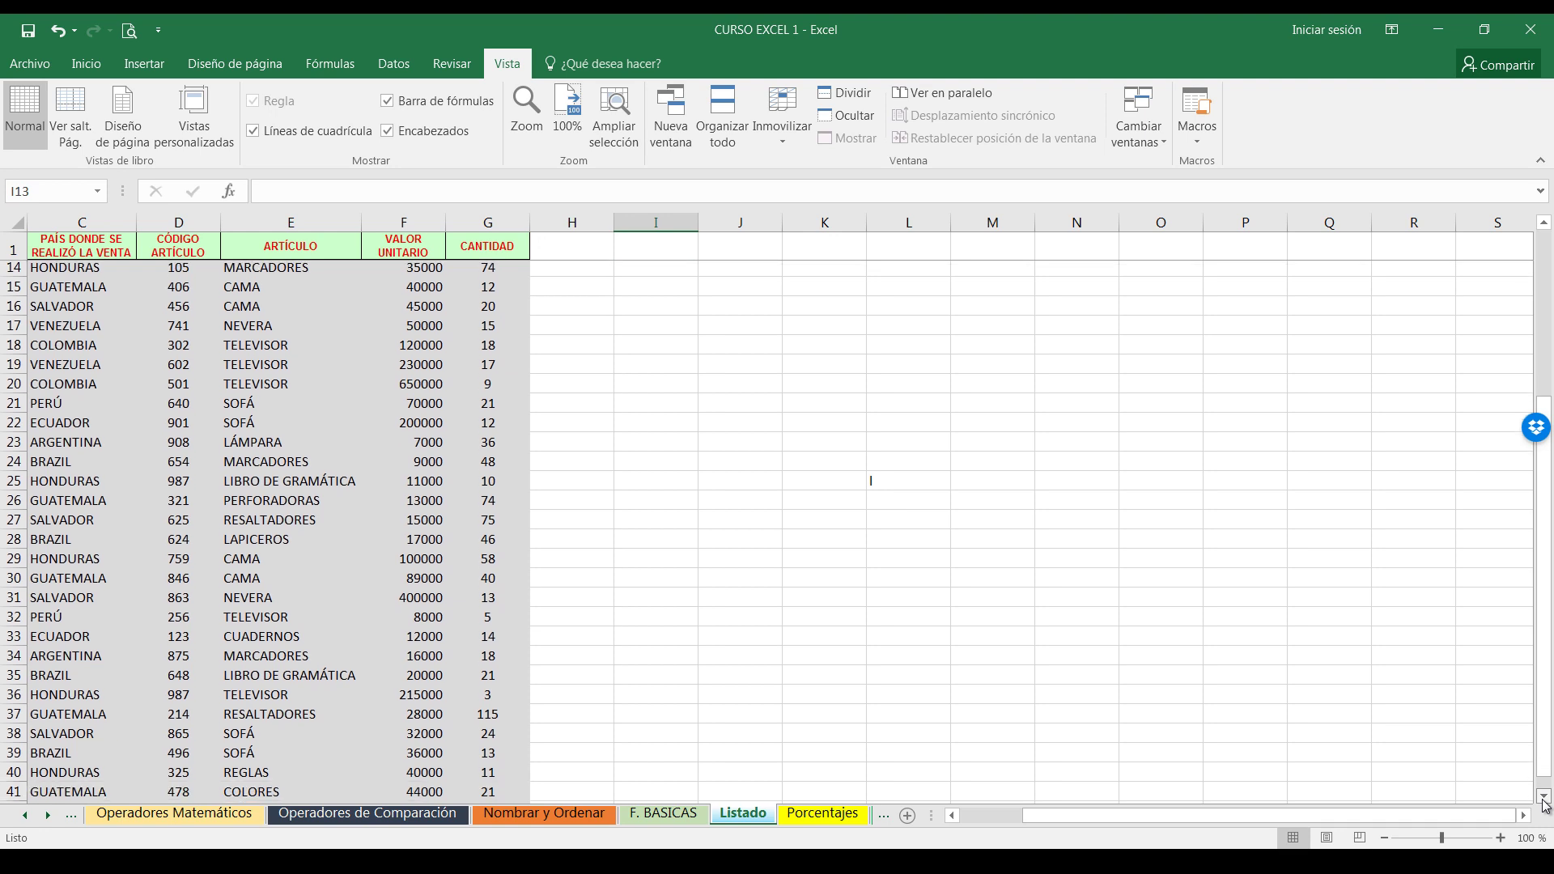
left_click(1545, 796)
scroll(633, 480, "up", 4)
scroll(633, 480, "up", 1)
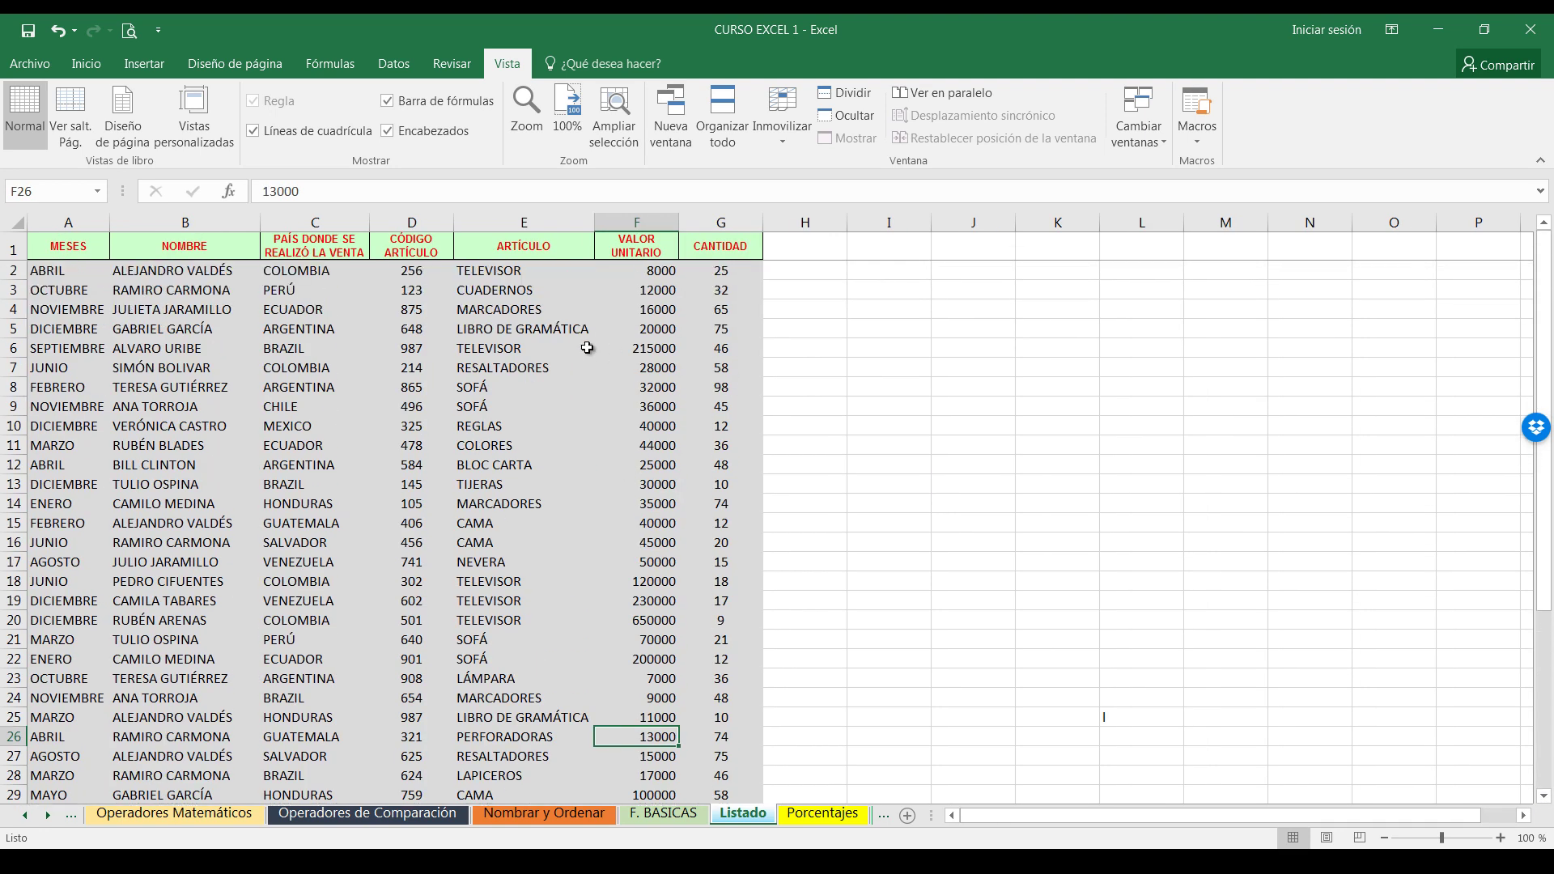
left_click(786, 131)
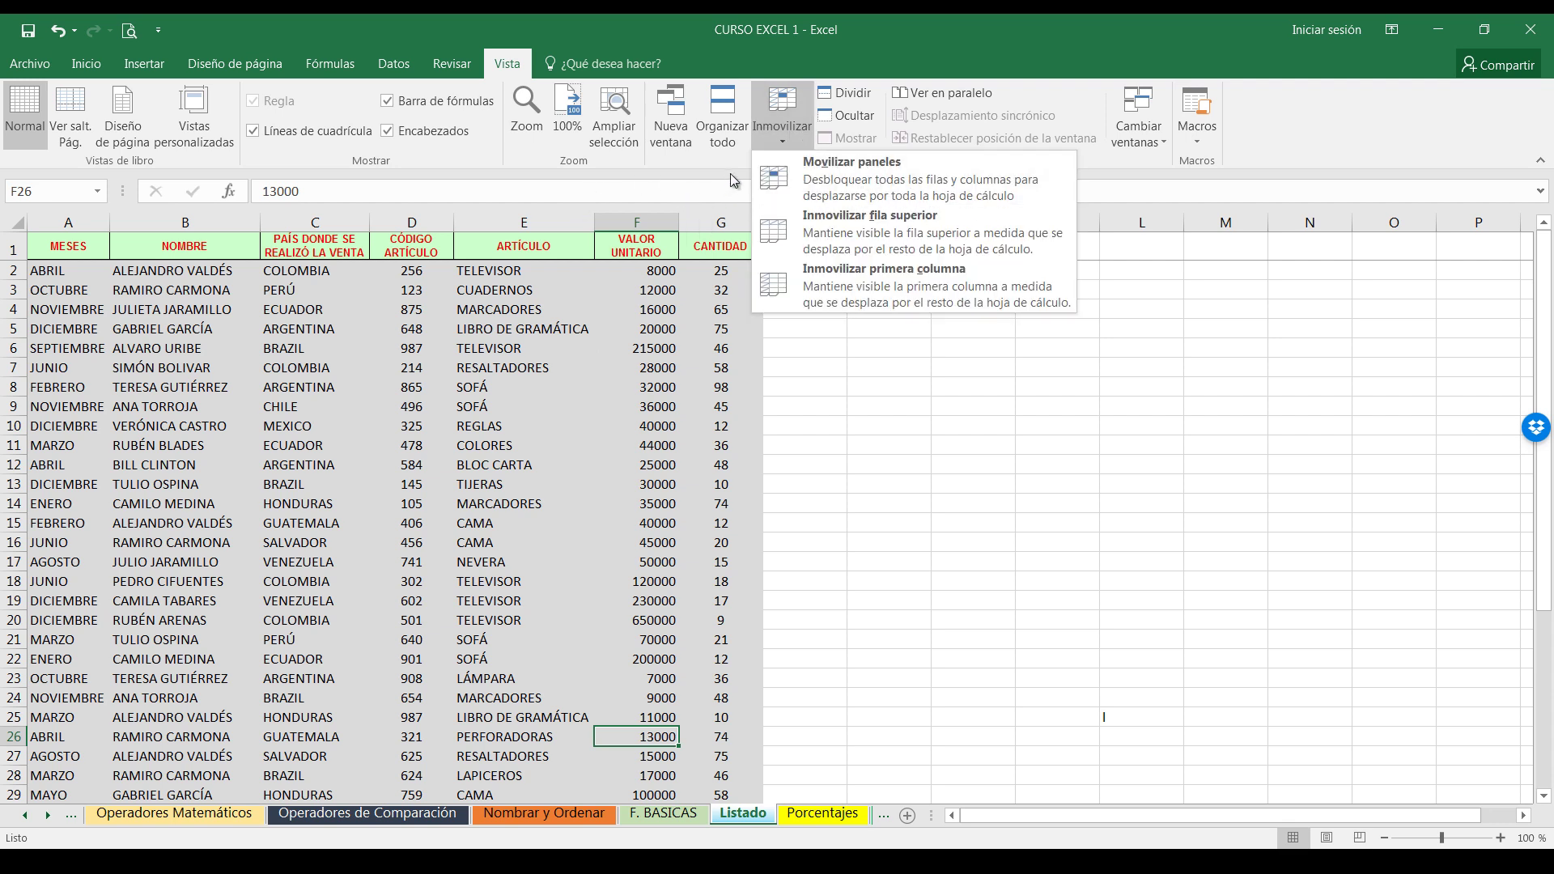
- Choose Movilizar paneles, then test scrolling and select F5, column A and B4
left_click(848, 181)
left_click(666, 323)
scroll(666, 322, "down", 3)
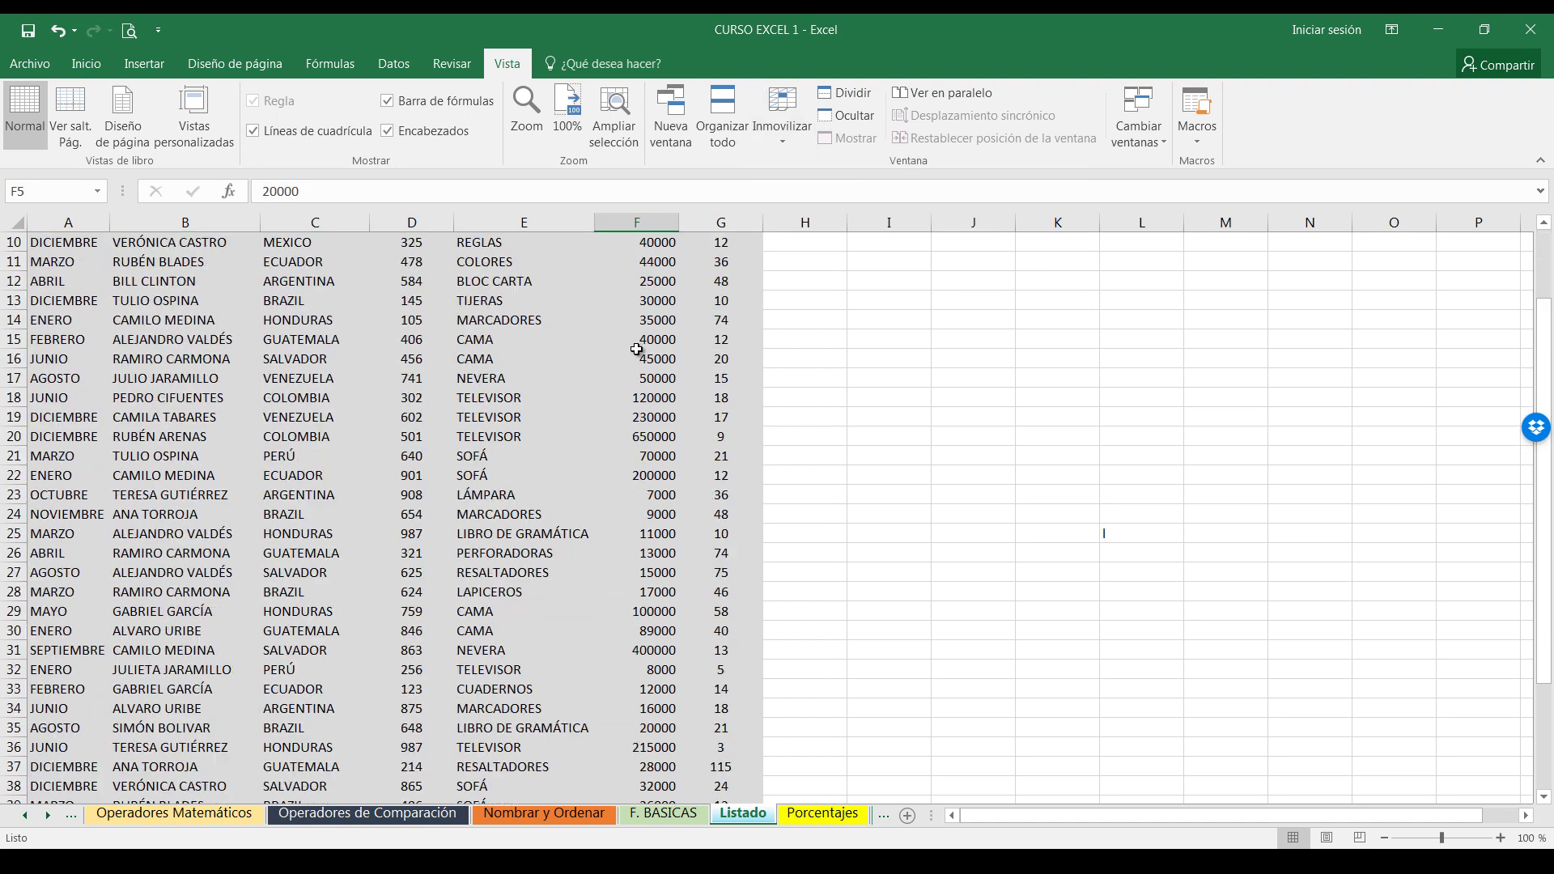
scroll(665, 323, "down", 3)
scroll(666, 323, "up", 6)
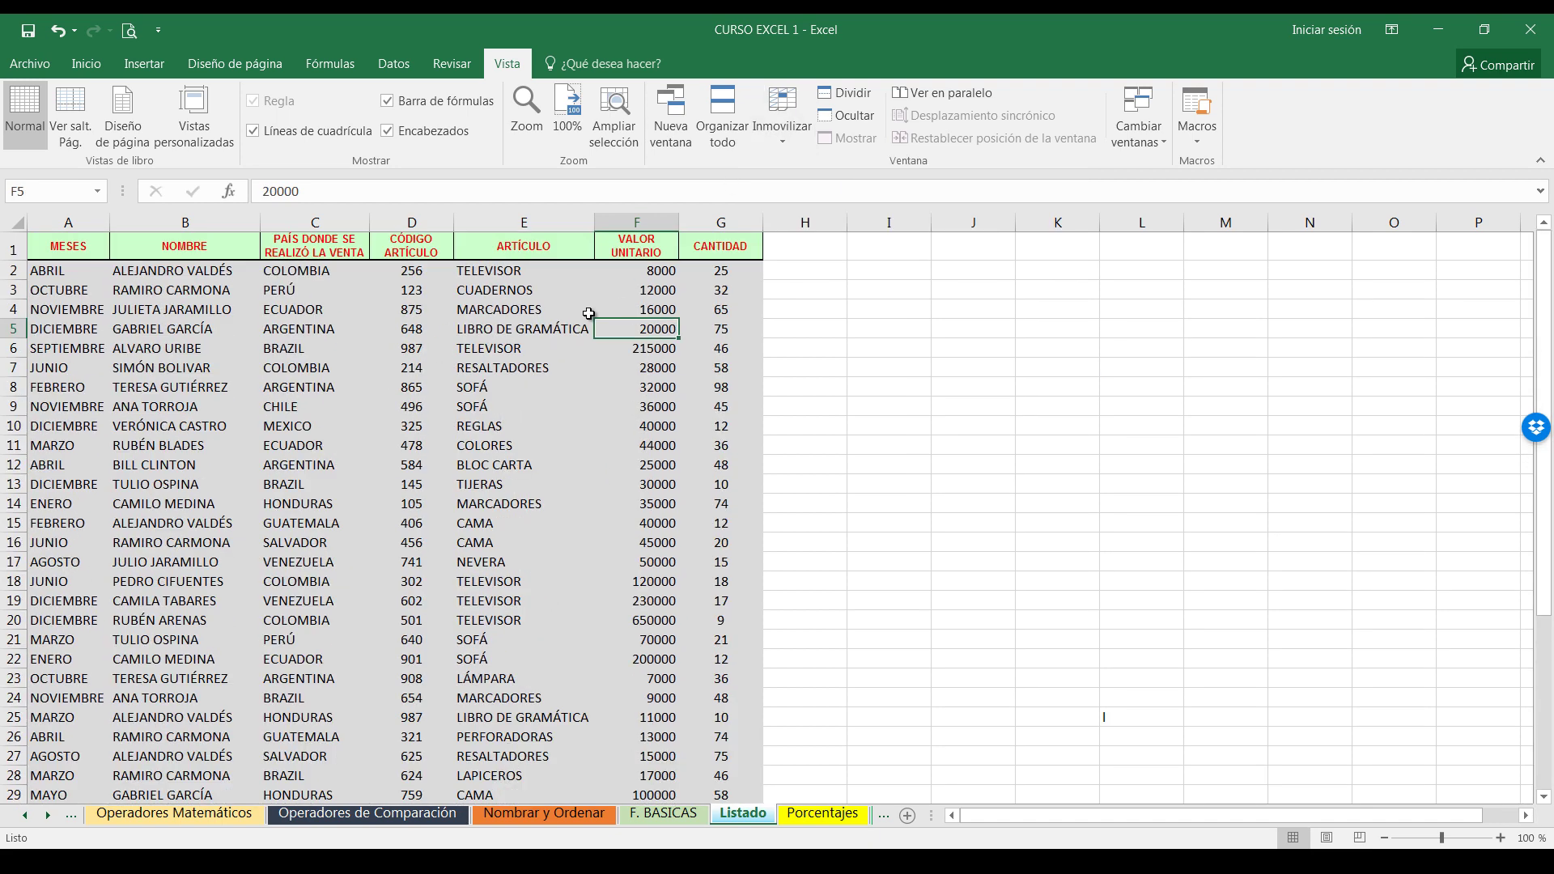
left_click(76, 221)
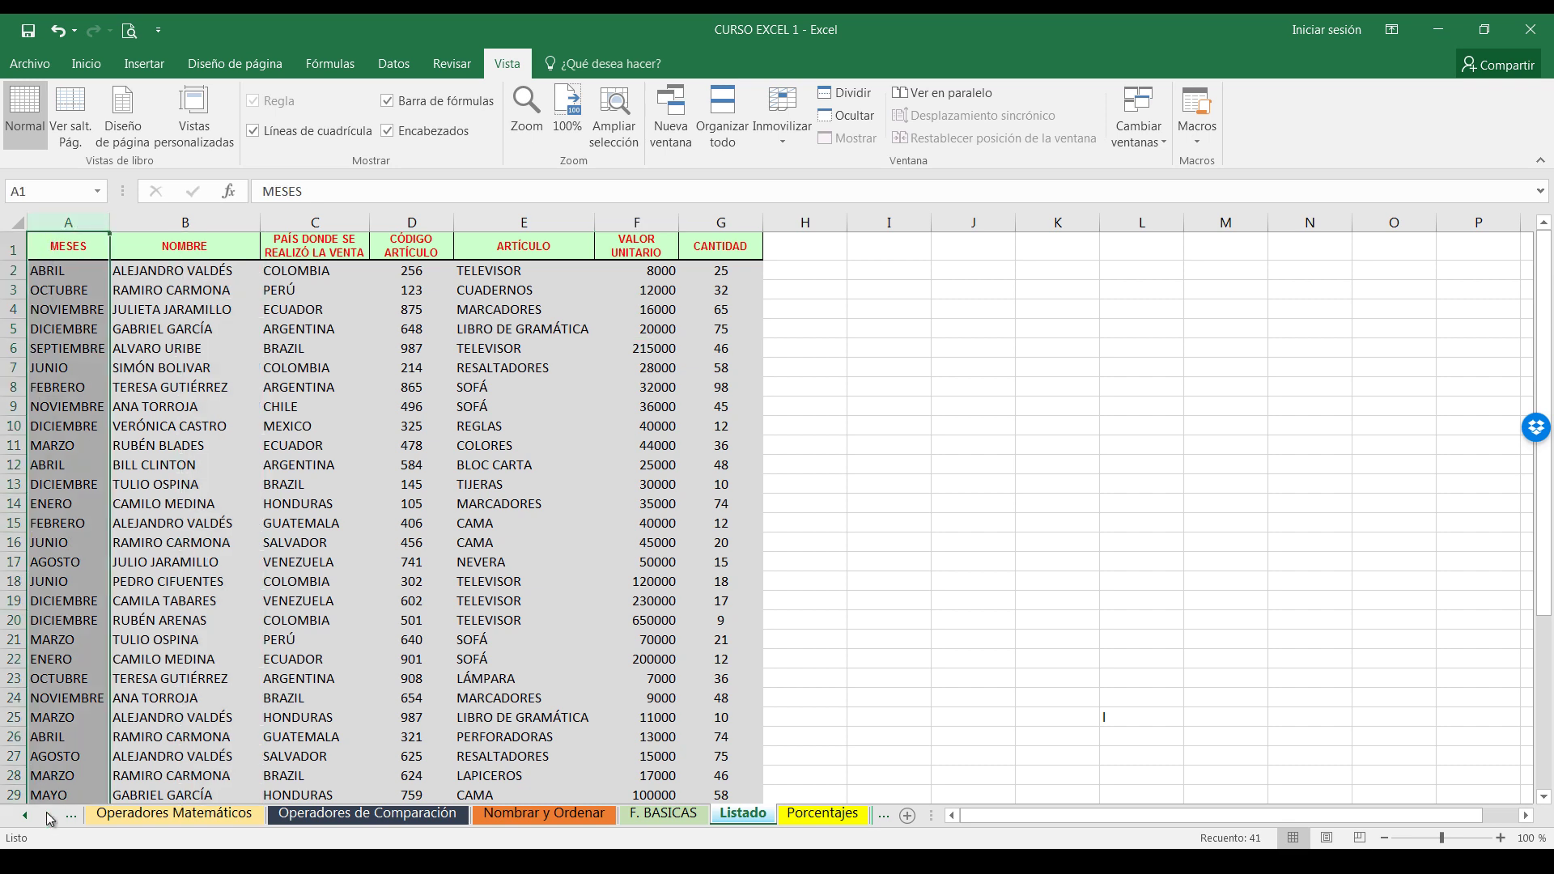
left_click(186, 309)
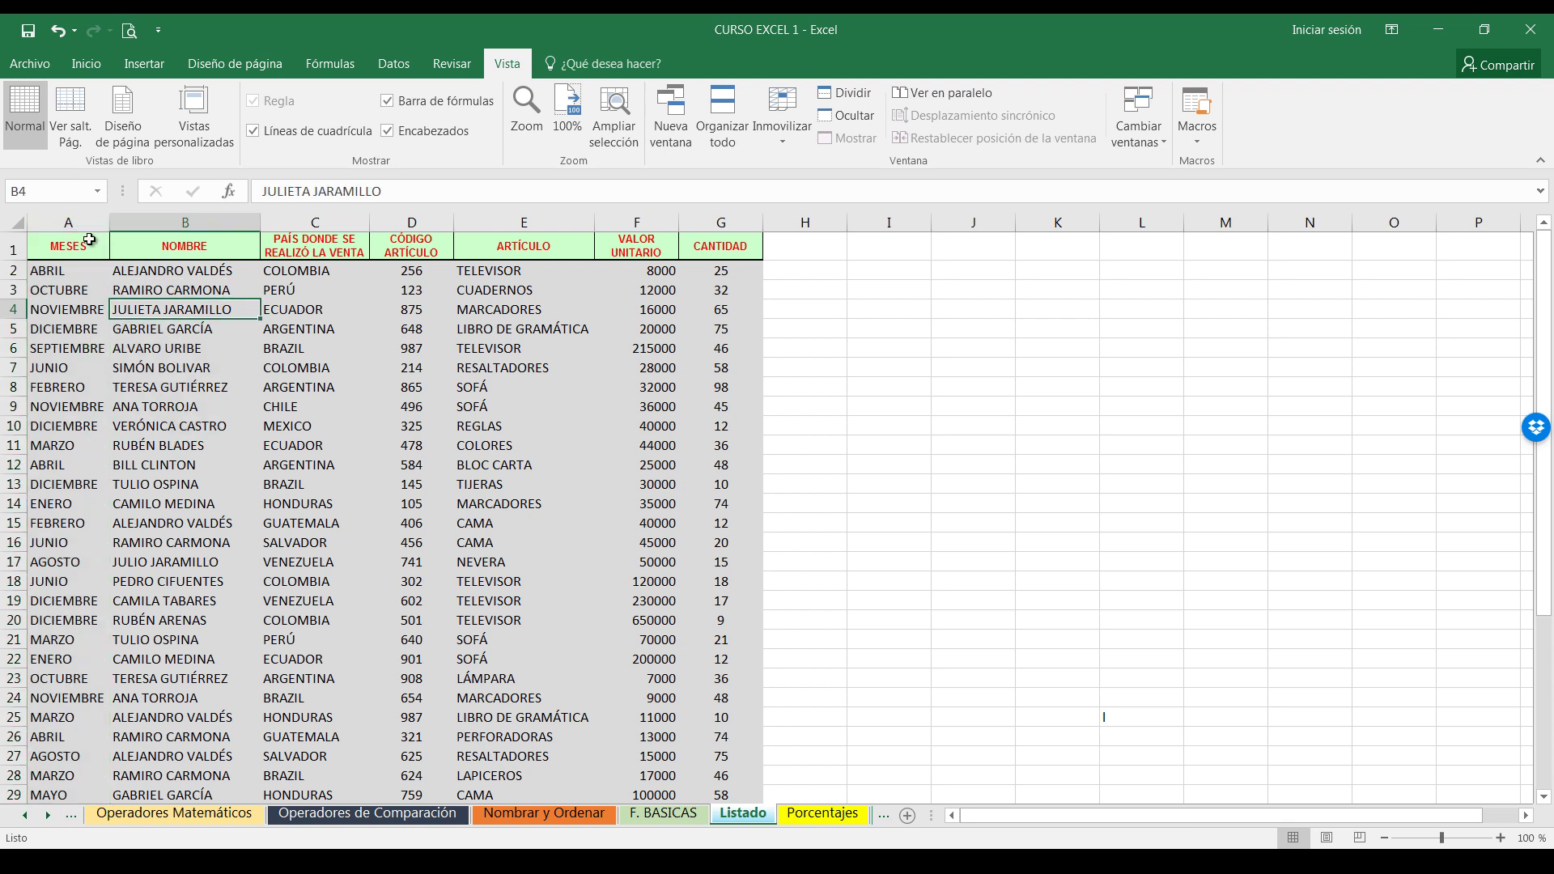
- From cell B1, apply Inmovilizar primera columna to fix the MESES column
left_click(159, 249)
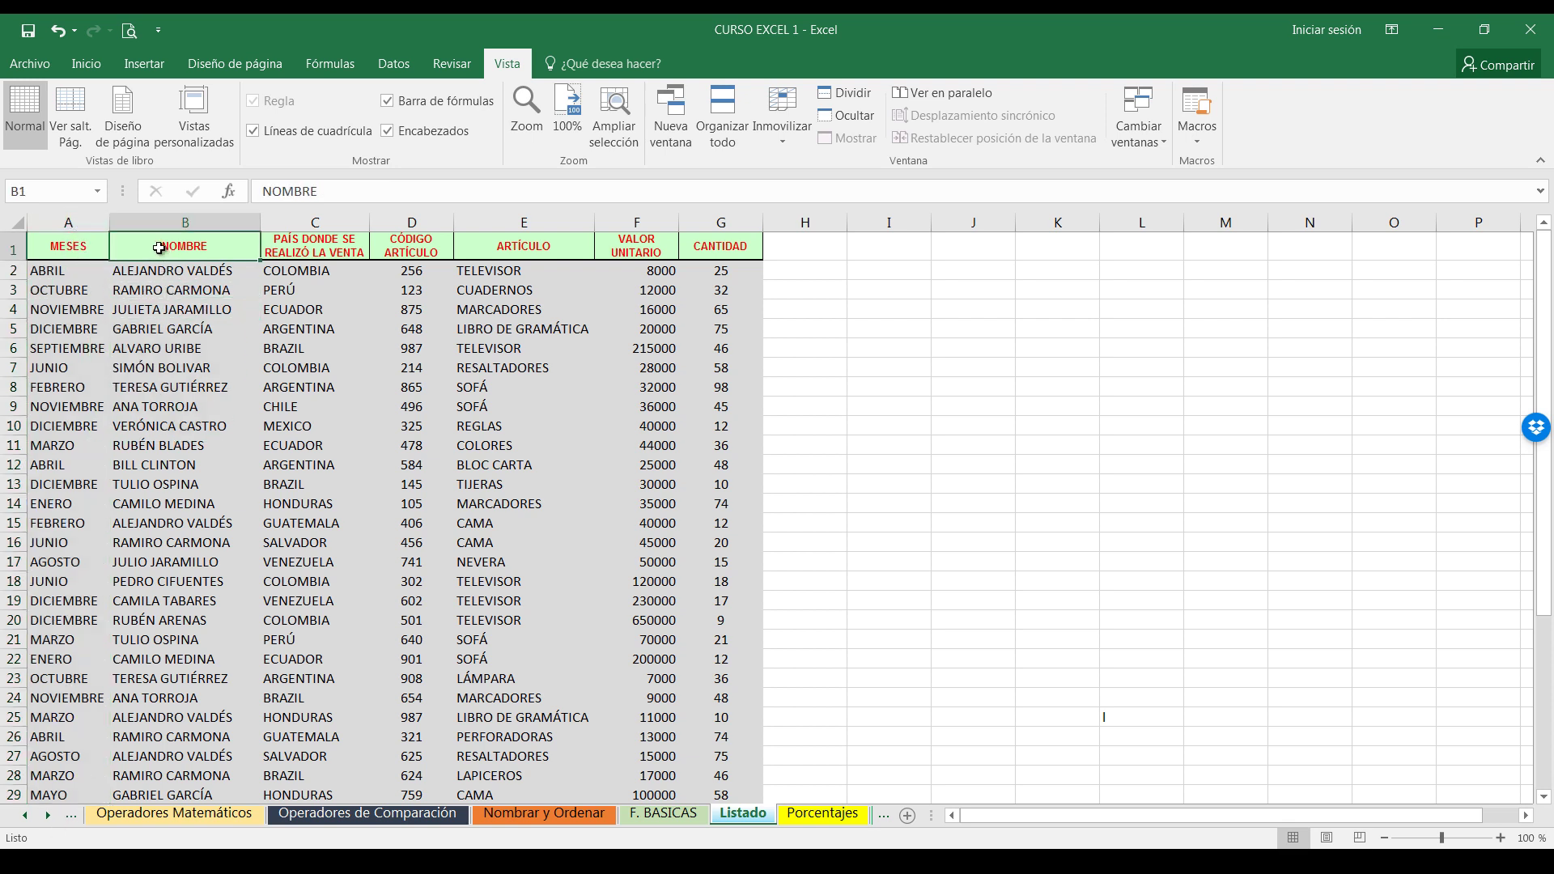
left_click(782, 142)
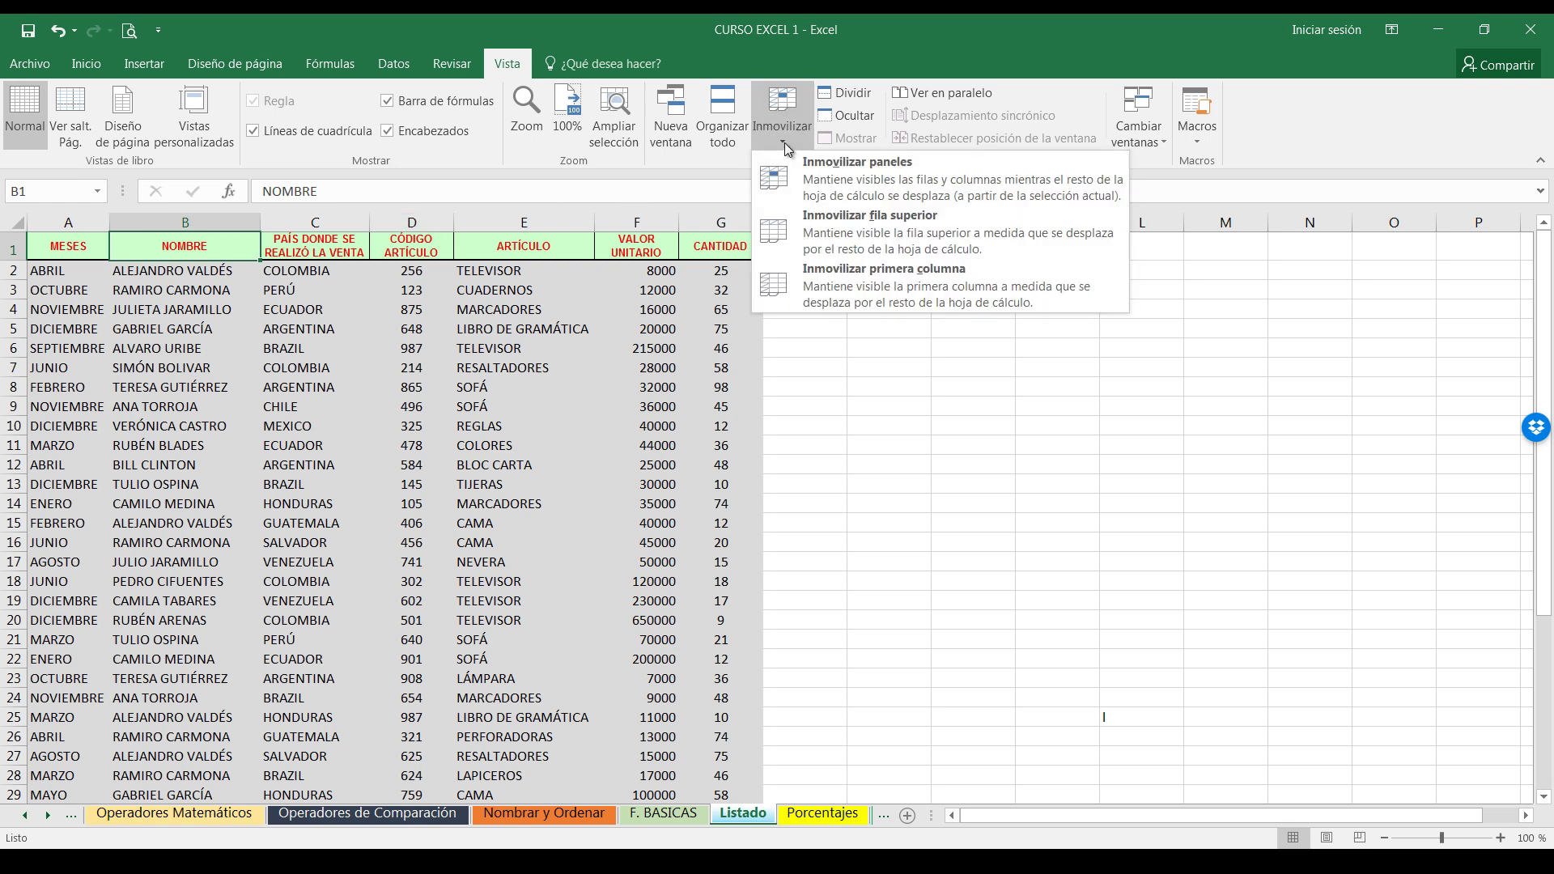
left_click(881, 290)
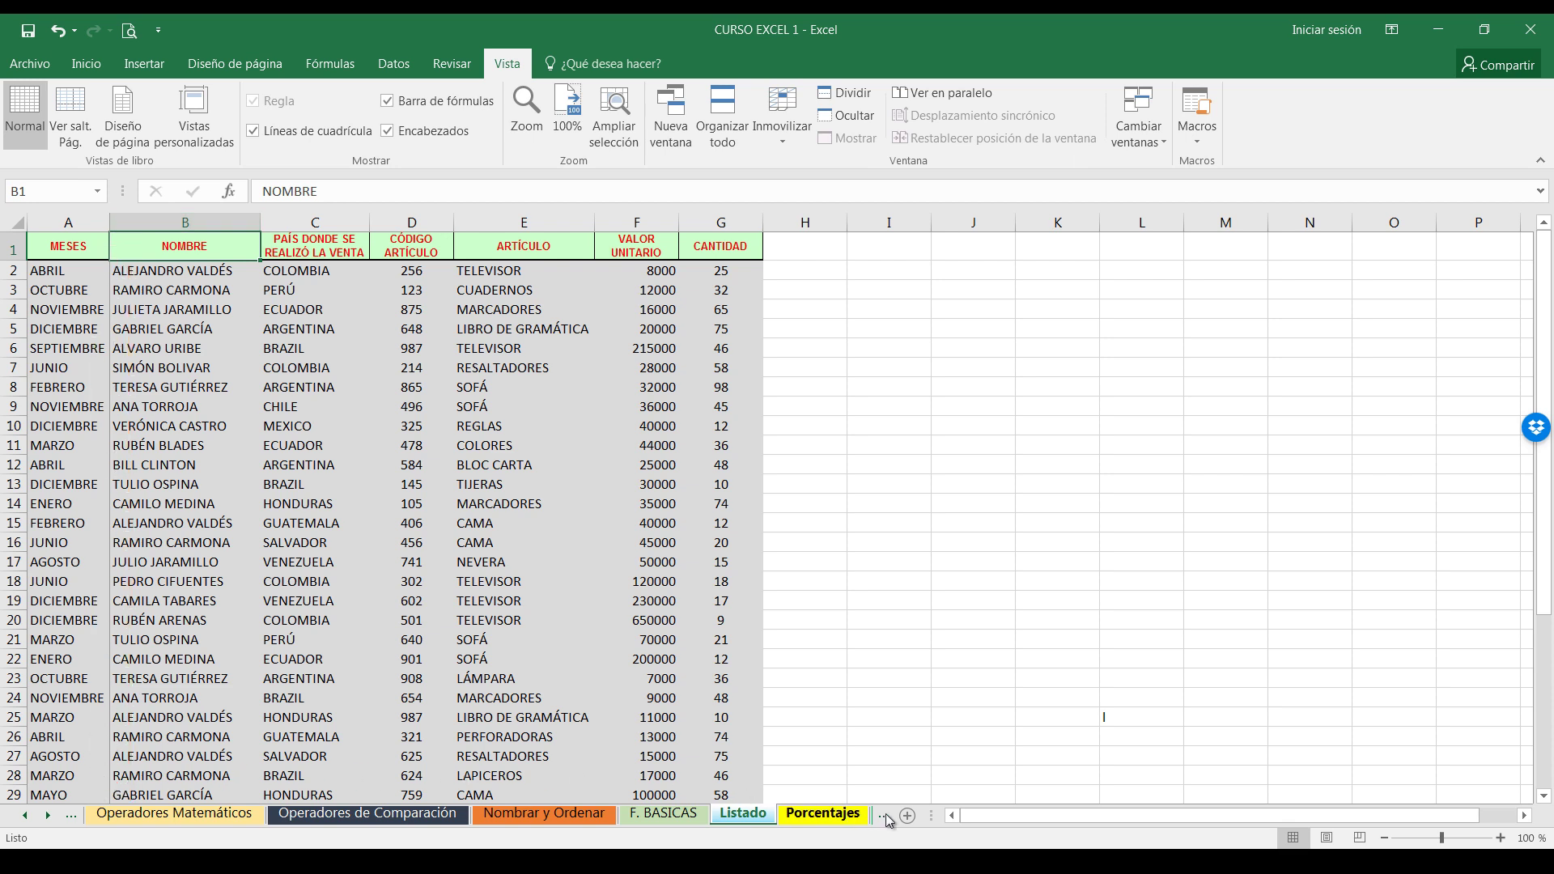
- Scroll eight columns right to confirm MESES stays fixed, then drag back left
left_click(1524, 816)
left_click(1525, 816)
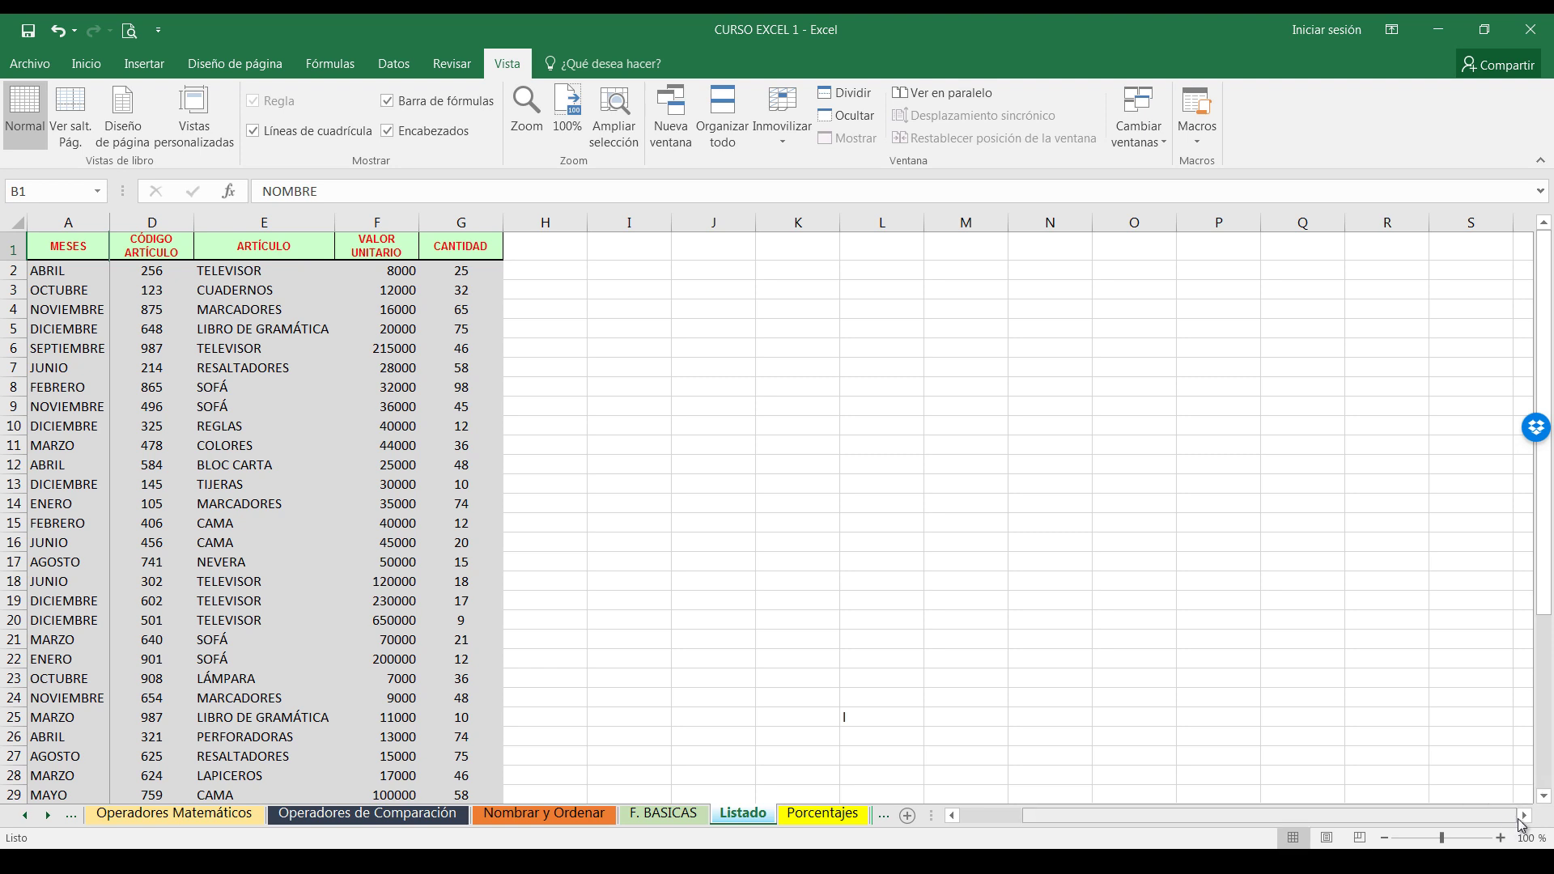
left_click(1525, 815)
left_click(1525, 816)
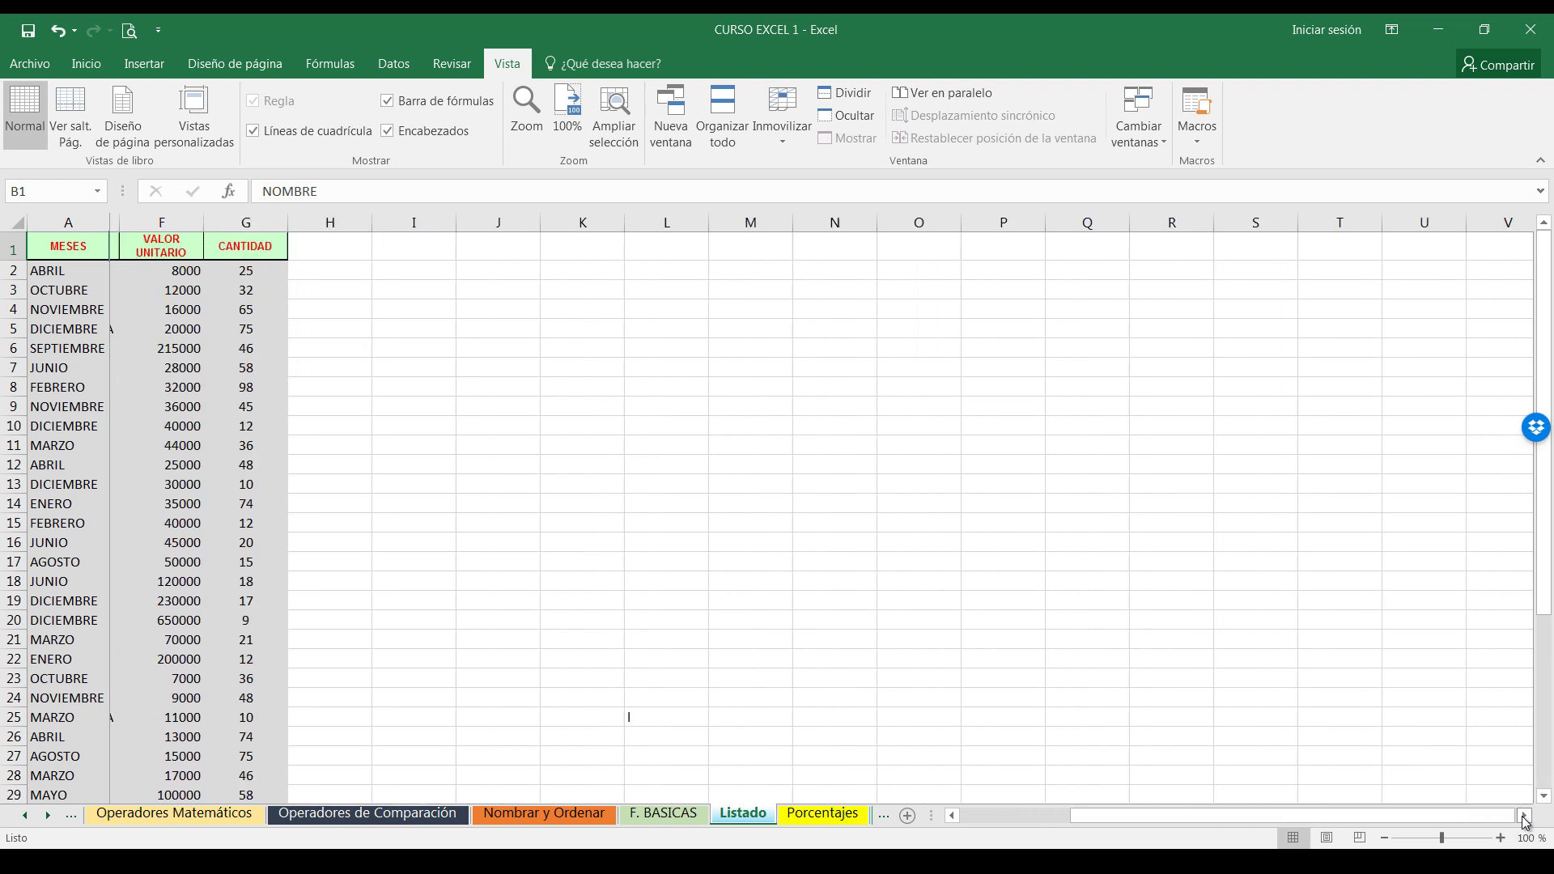
left_click(1525, 816)
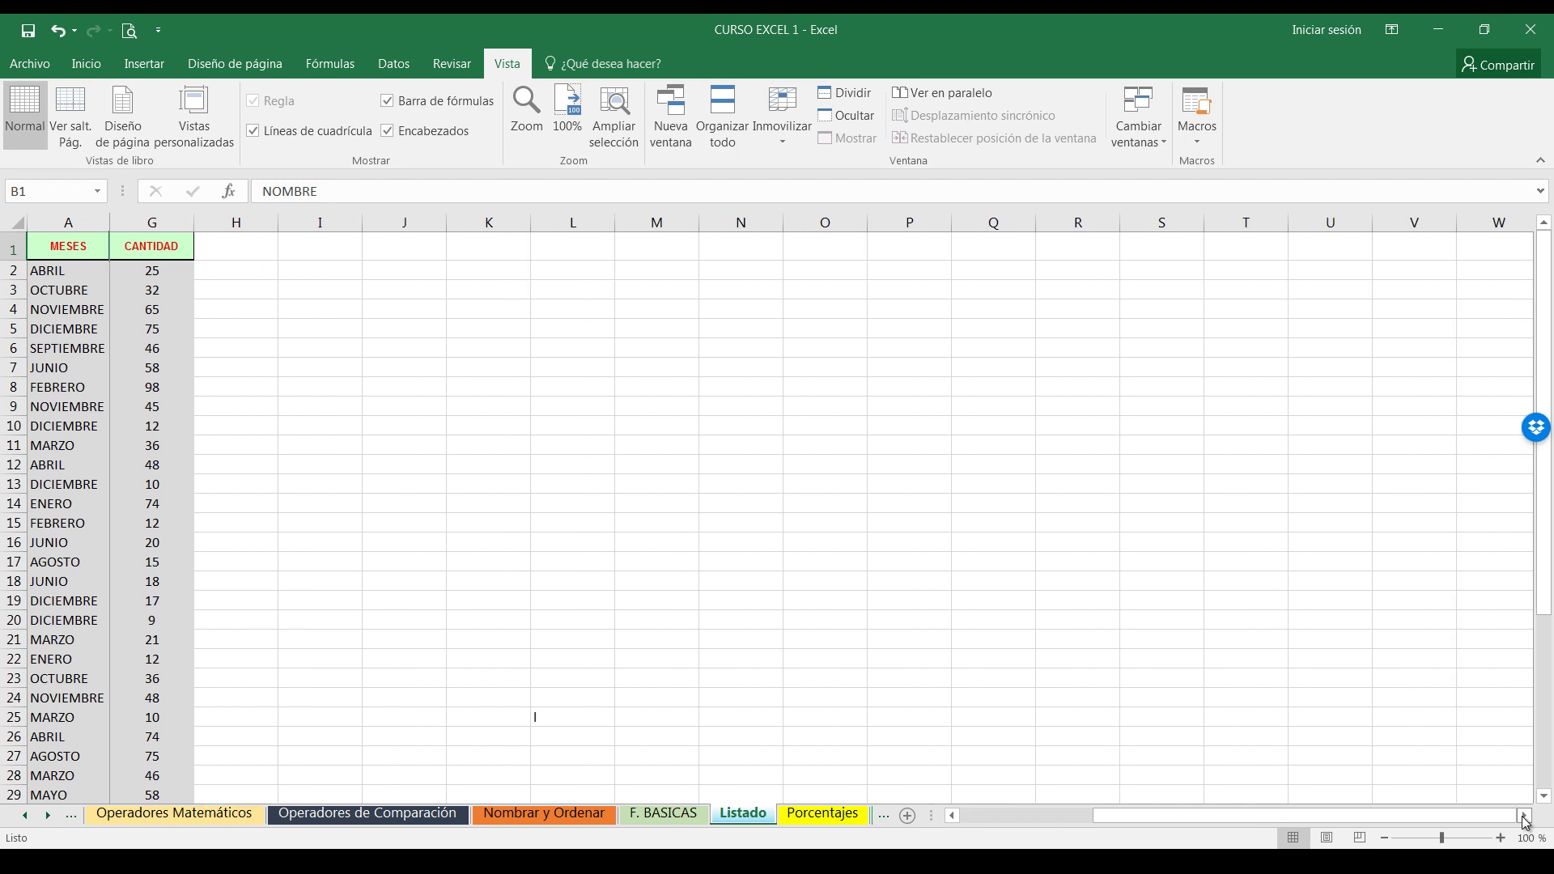
left_click(1525, 816)
left_click(1525, 816)
left_click(1525, 815)
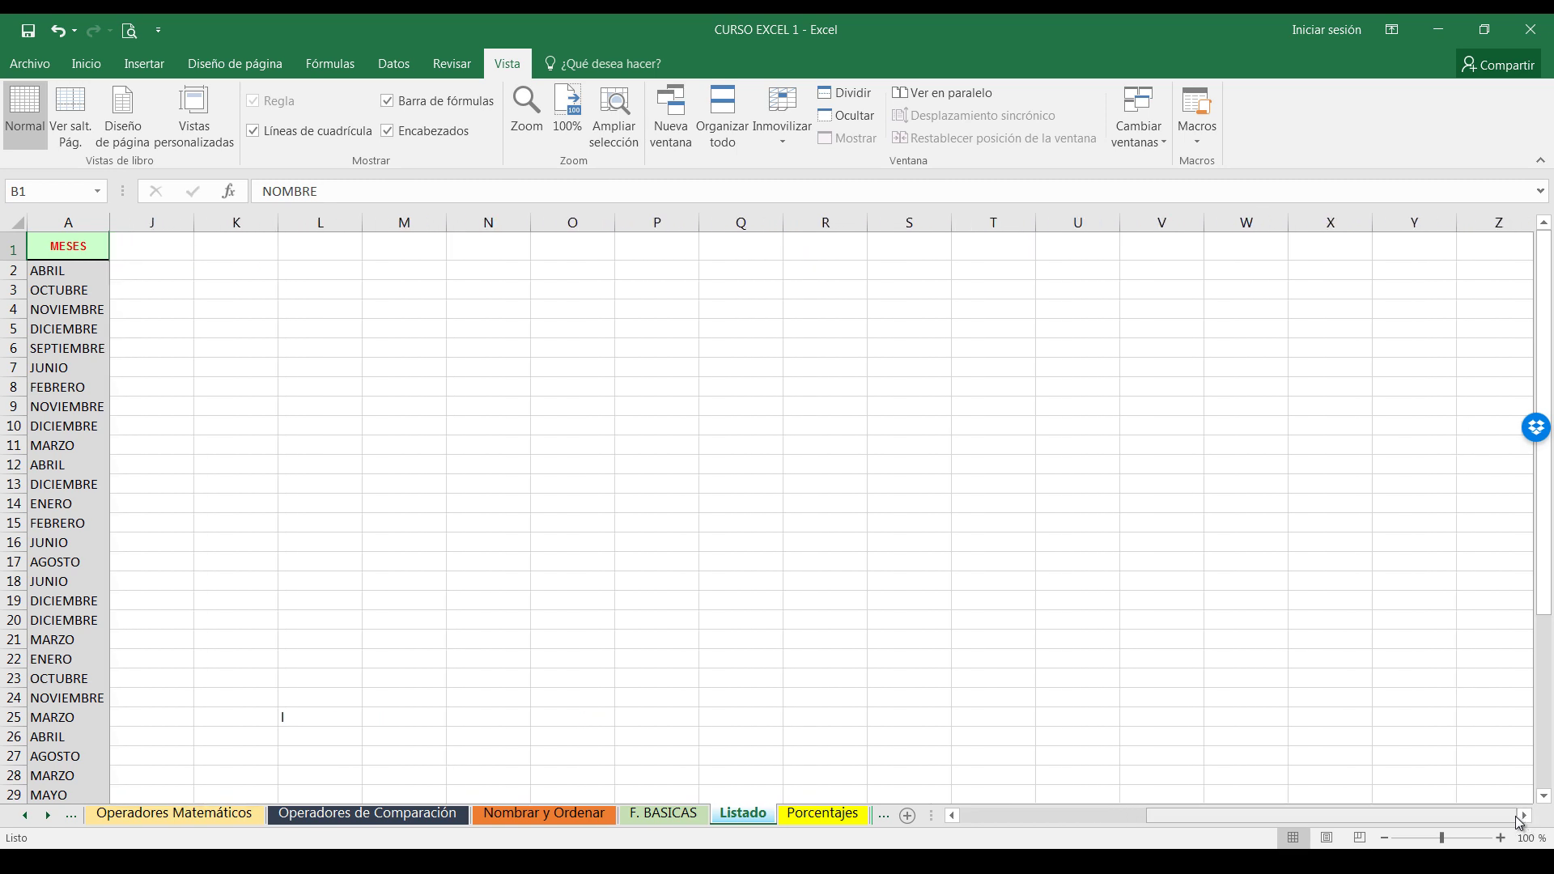
left_click_drag(1219, 822, 936, 823)
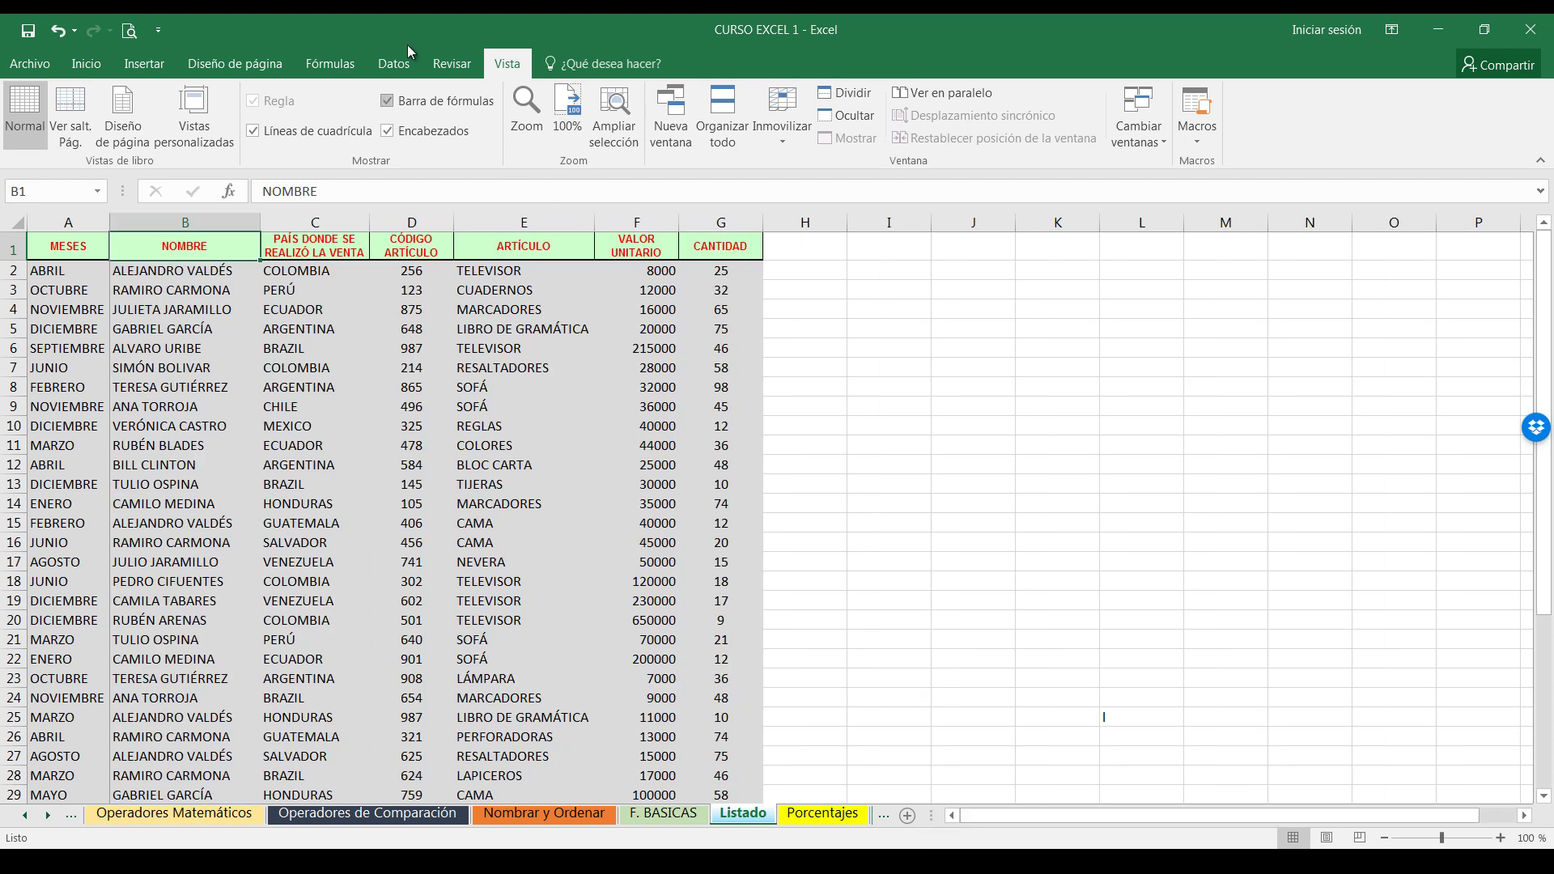
- Choose Movilizar paneles to unfreeze the MESES column, then move down to cell B2
left_click(779, 135)
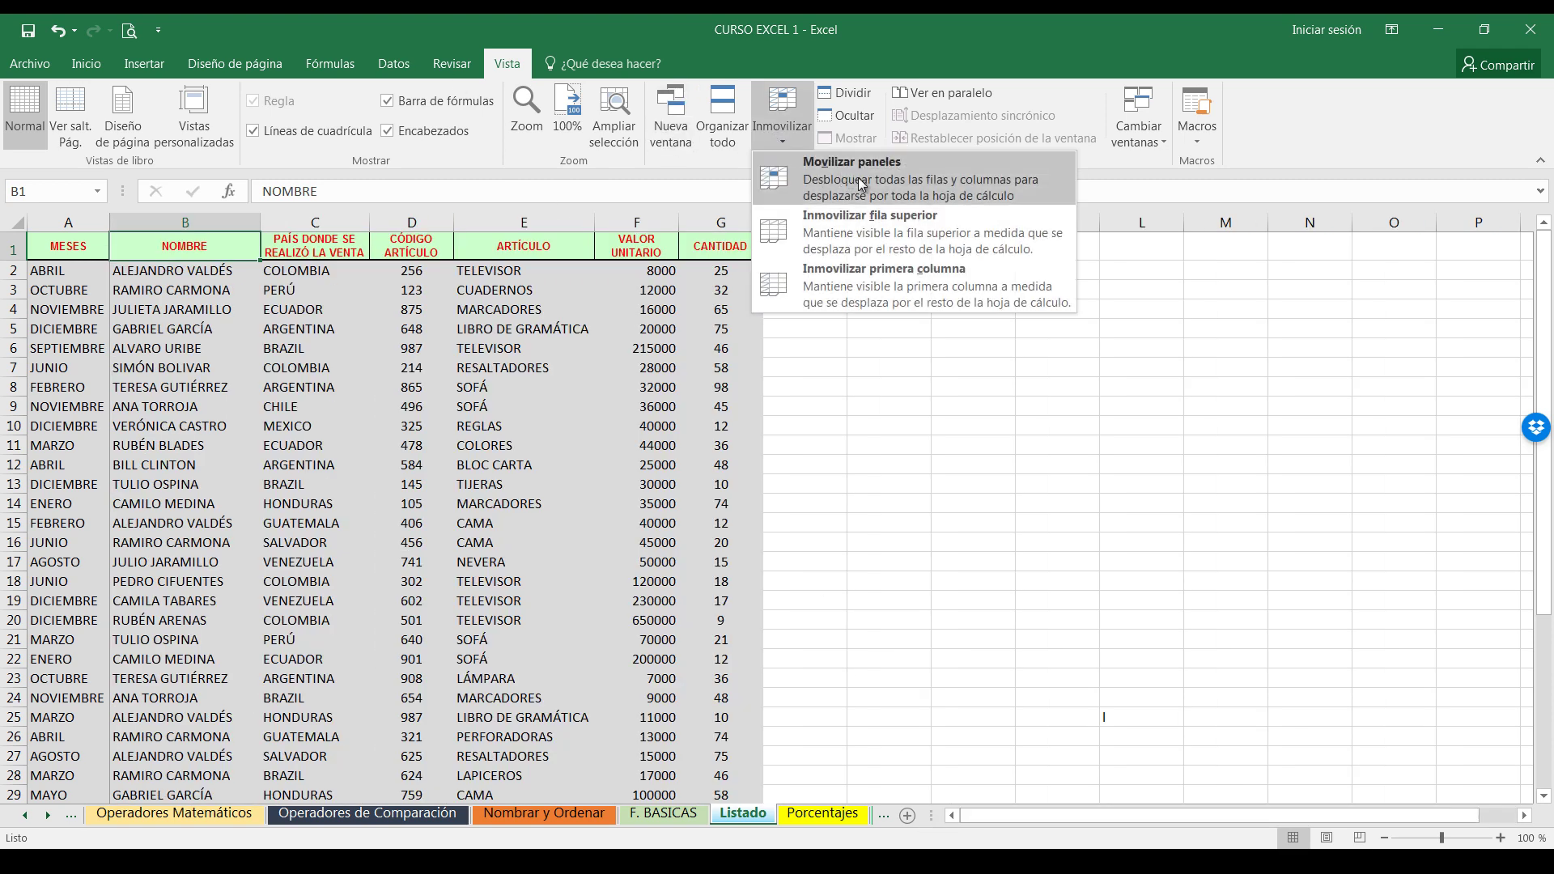
left_click(853, 177)
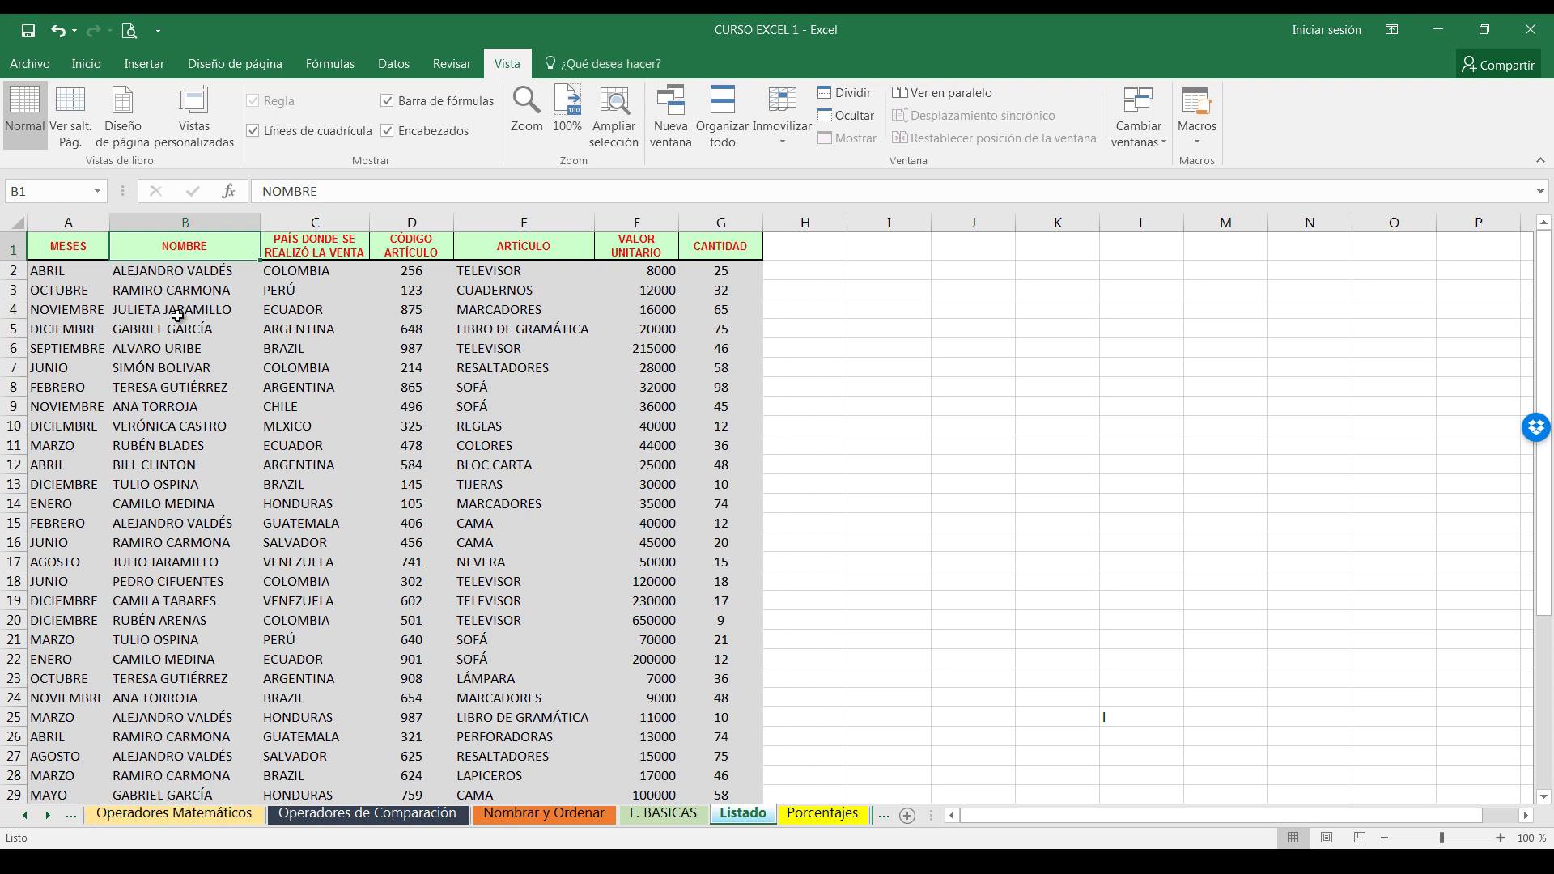
key("Down")
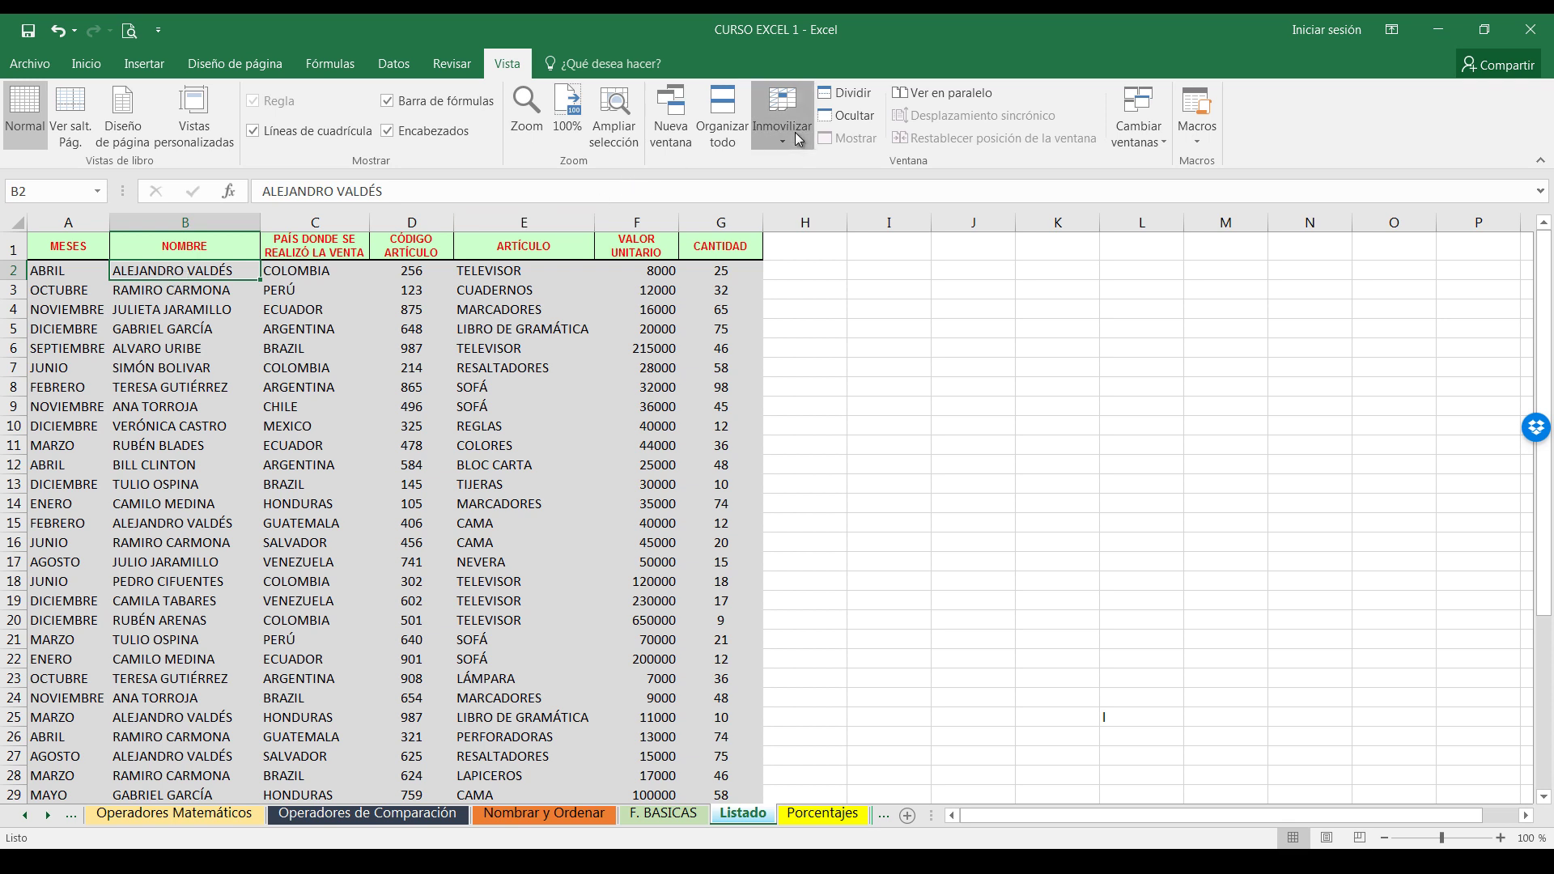
- Apply Inmovilizar paneles at B2, then select the TIJERAS cell E13
left_click(799, 140)
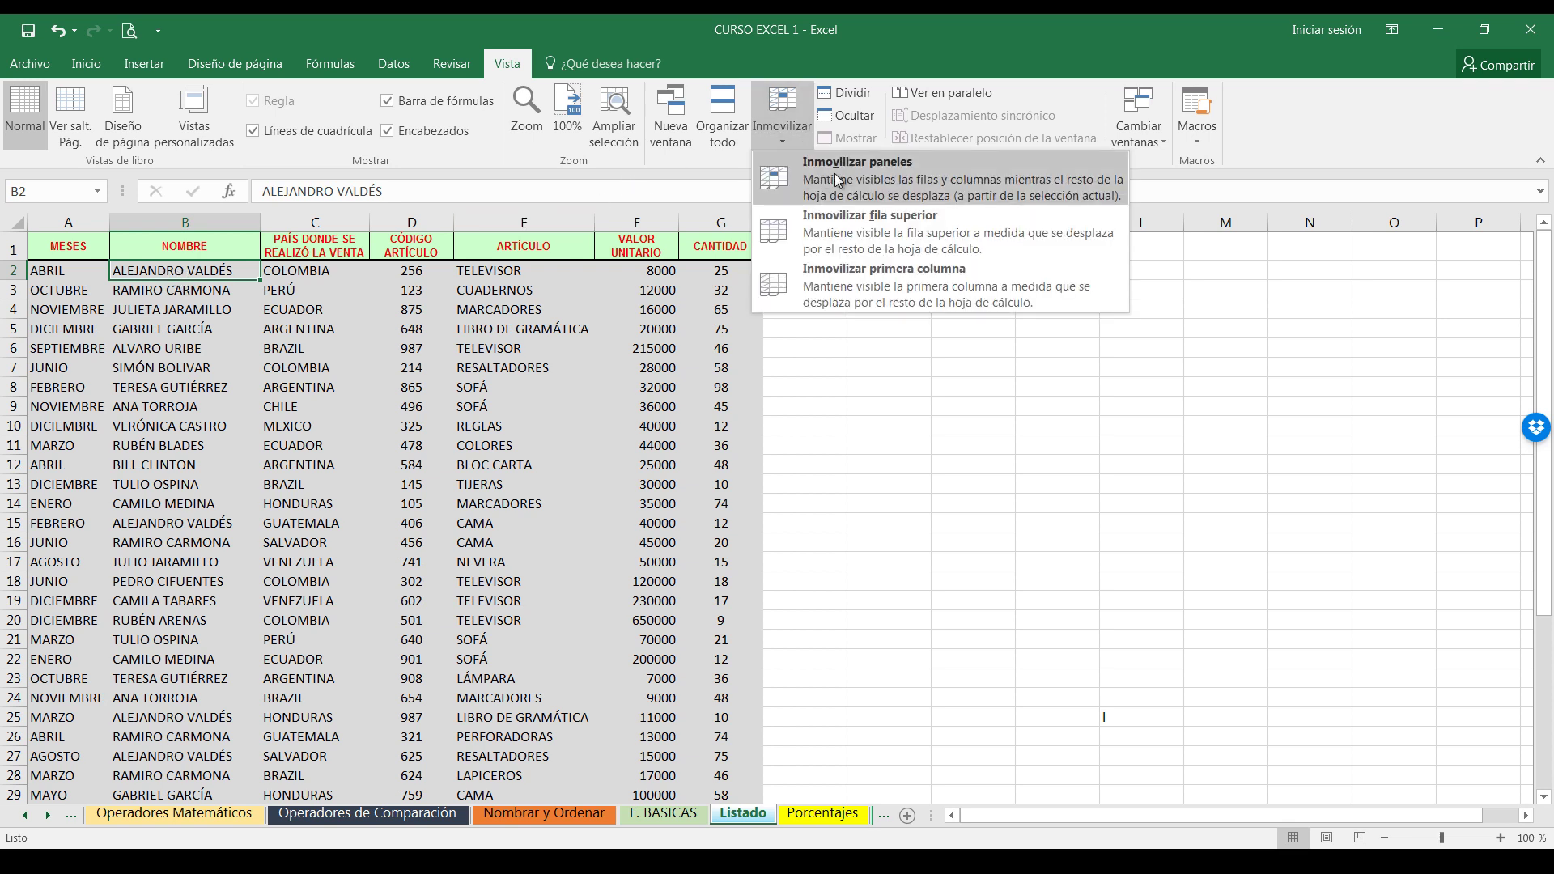
left_click(850, 172)
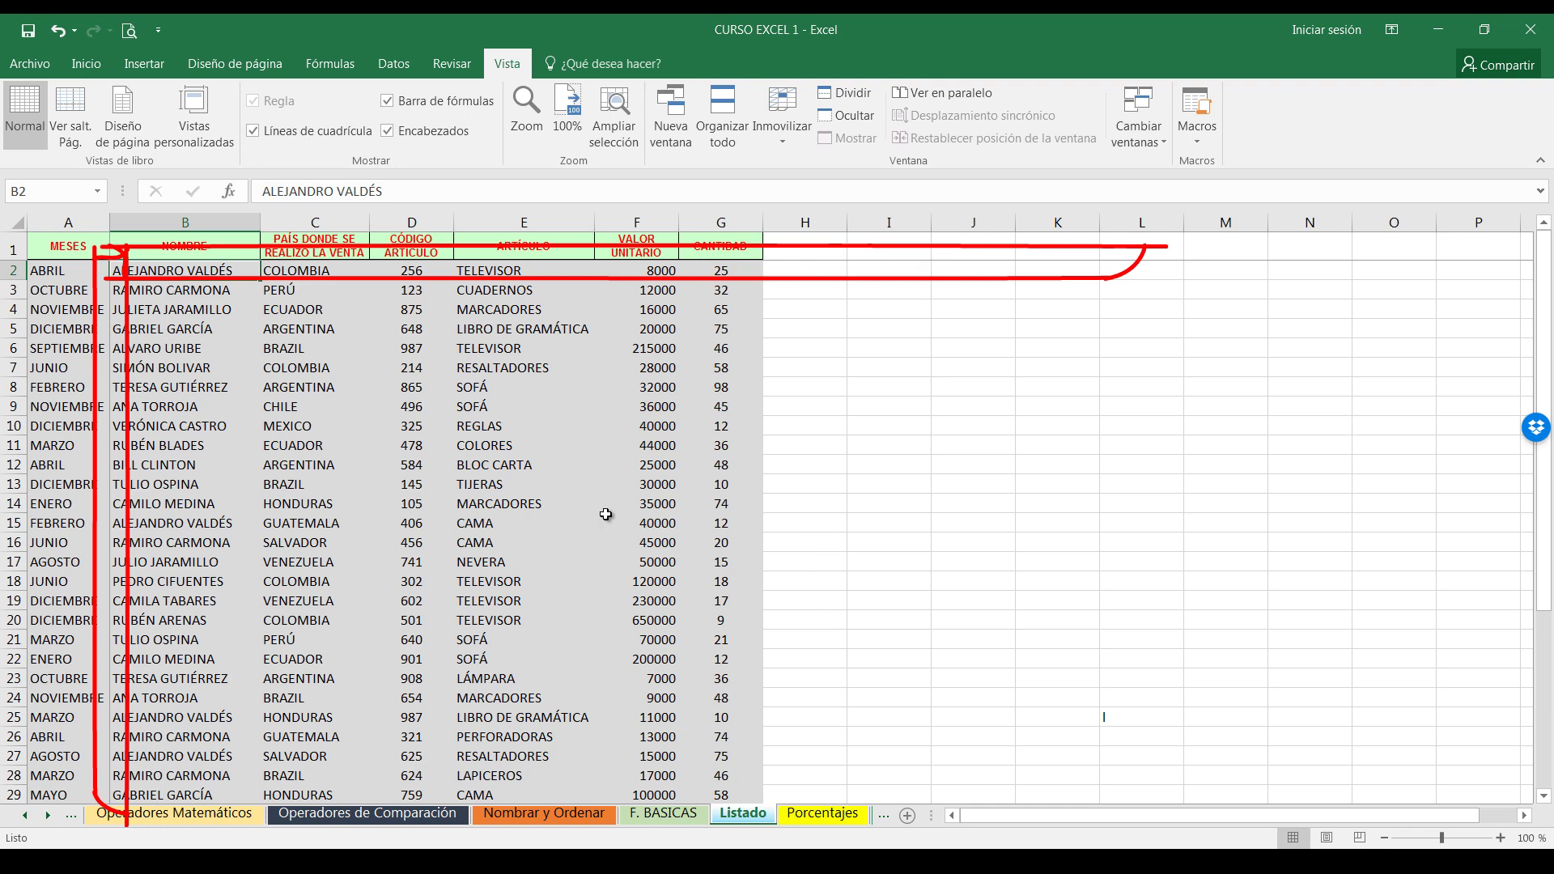
left_click(571, 486)
- Scroll down and three columns right to confirm row 1 and MESES stay visible
scroll(569, 473, "down", 1)
scroll(569, 472, "down", 1)
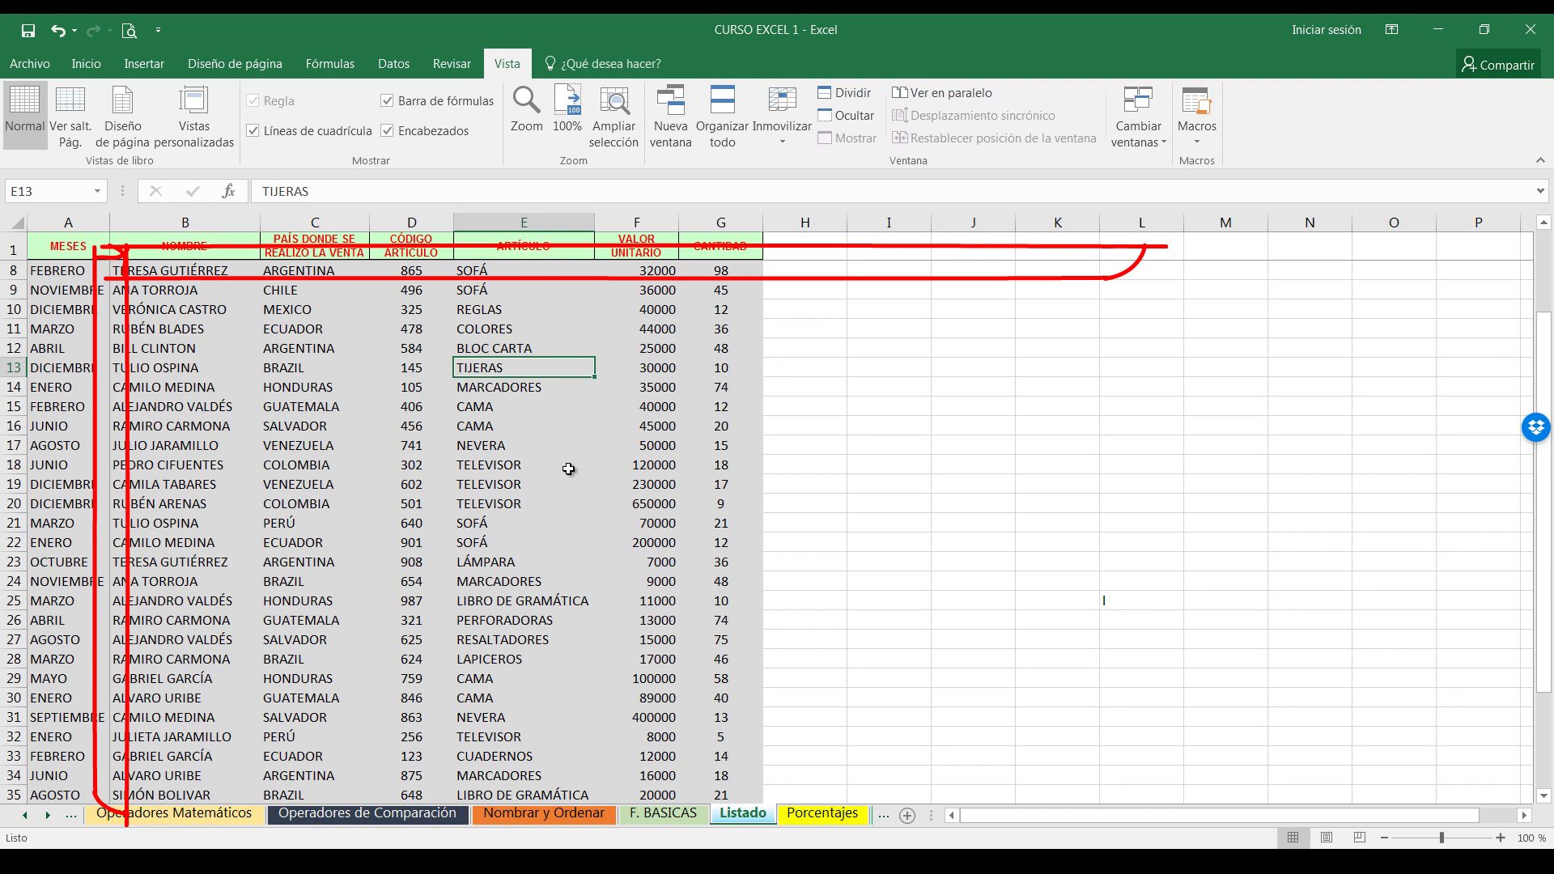
scroll(569, 470, "down", 4)
scroll(564, 467, "down", 3)
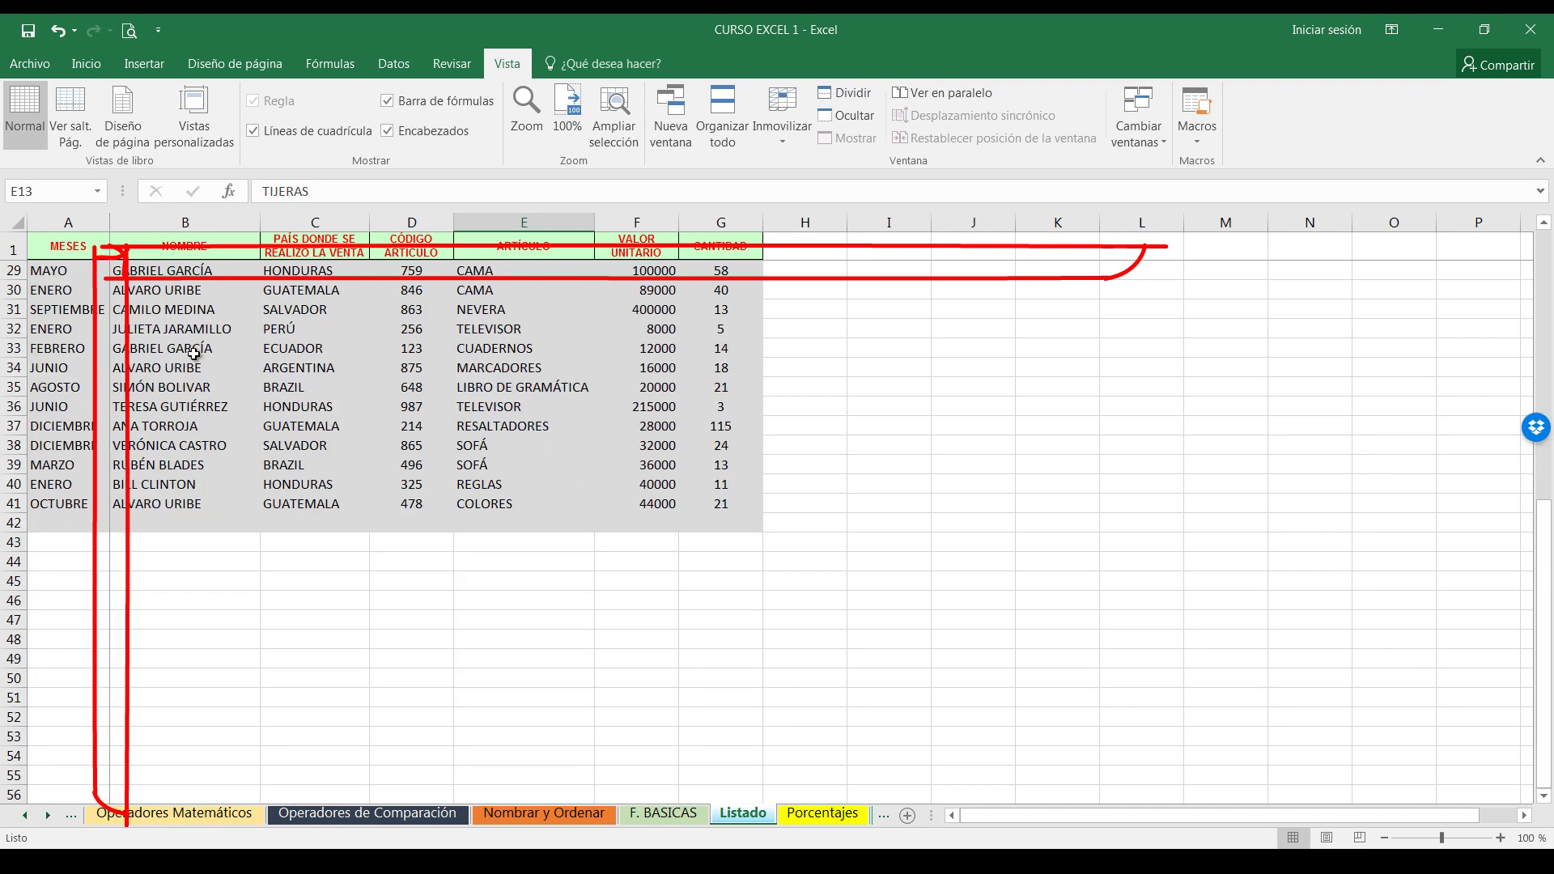
scroll(510, 385, "up", 3)
scroll(232, 326, "down", 1)
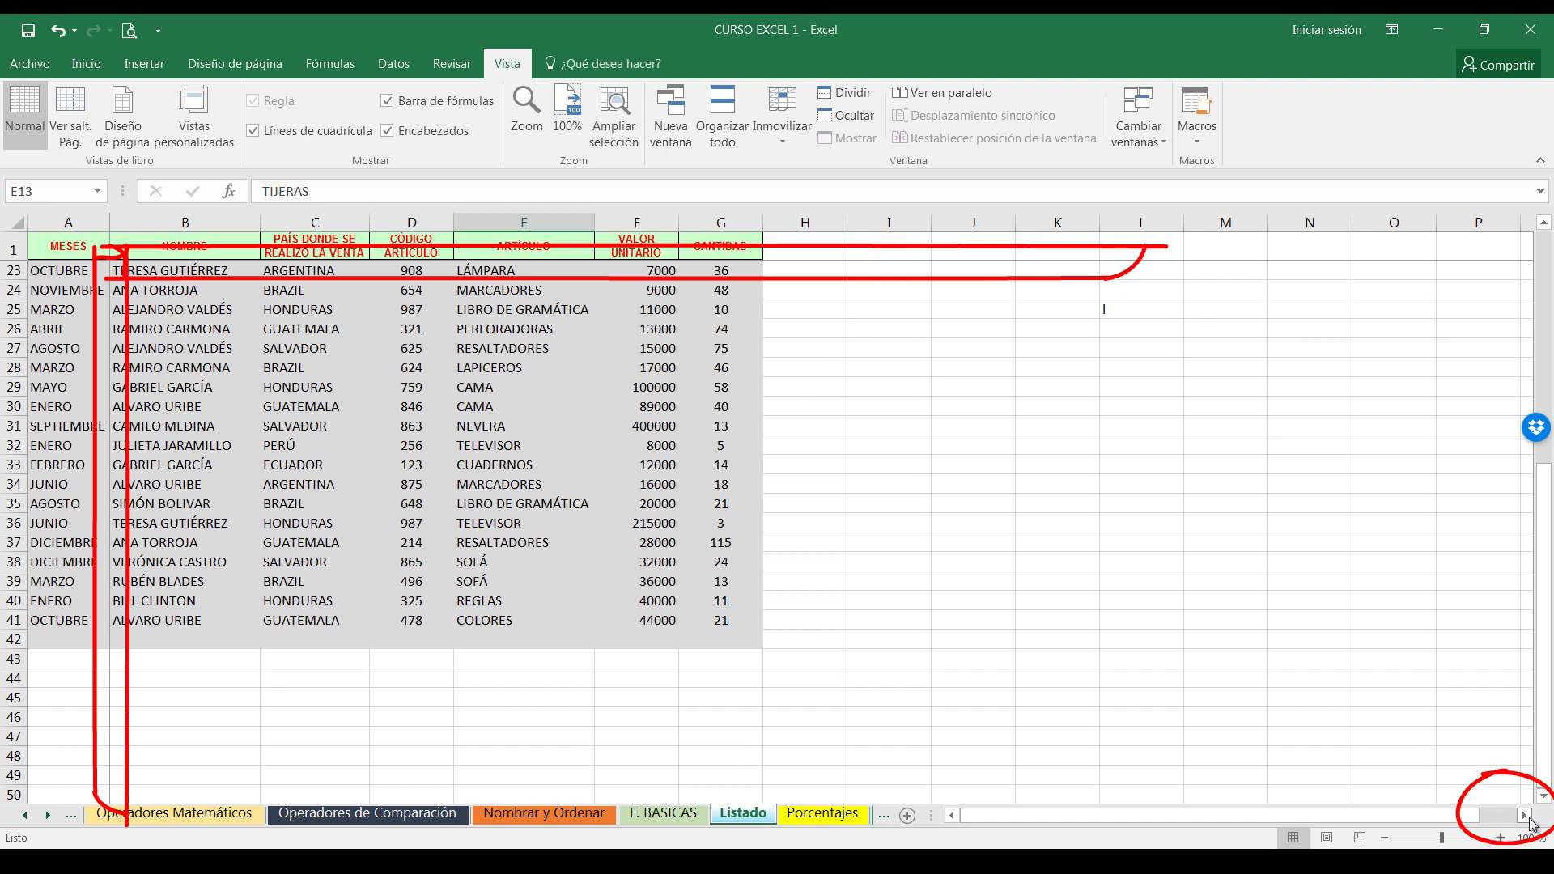
left_click(1525, 816)
left_click(1525, 816)
left_click(1525, 816)
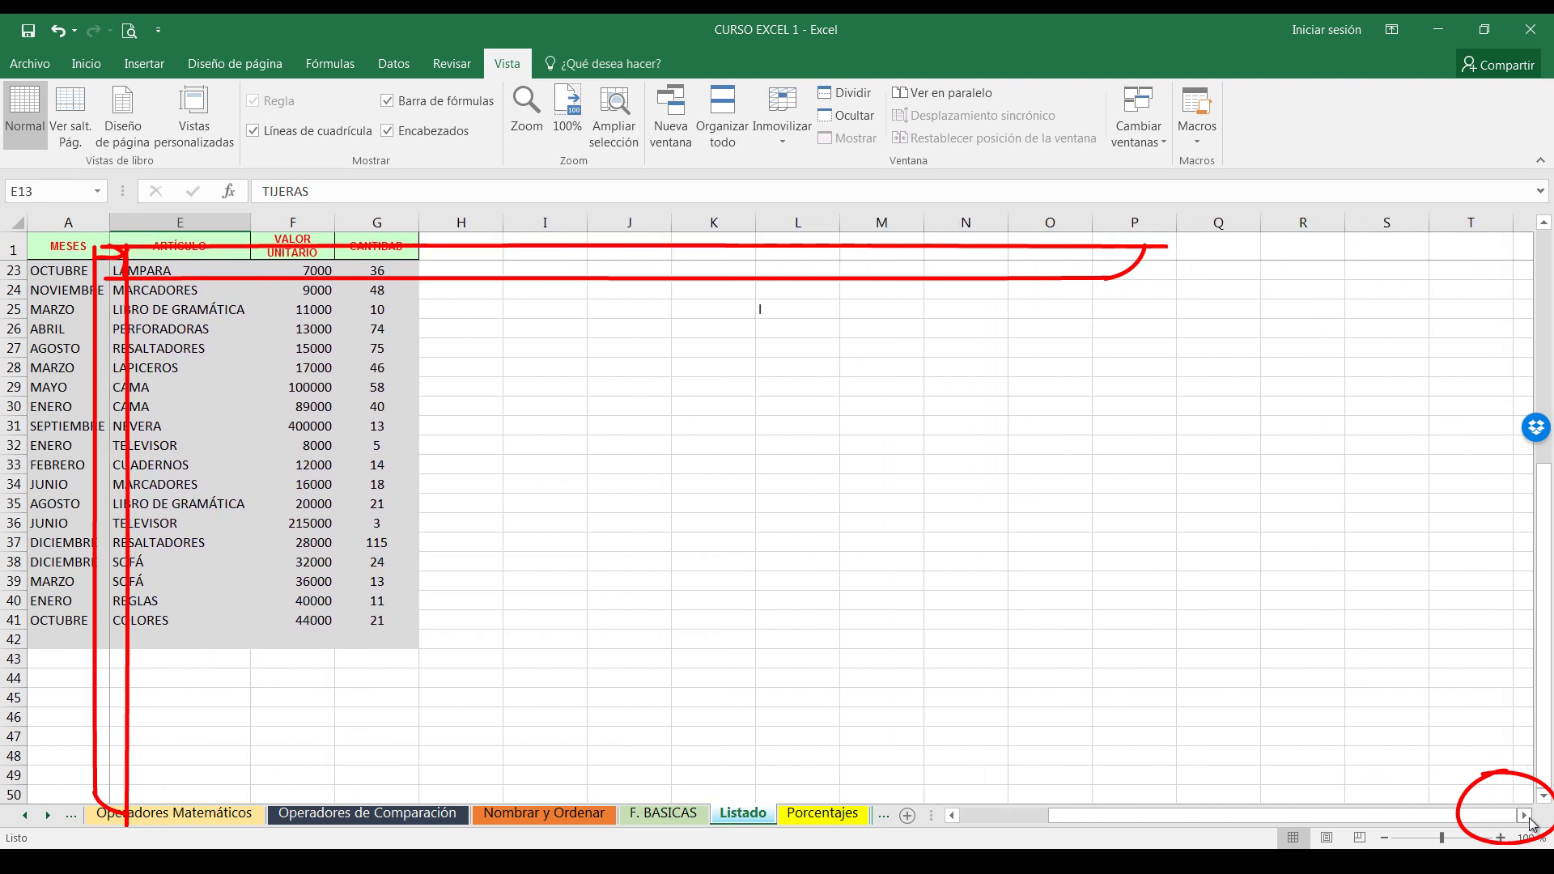